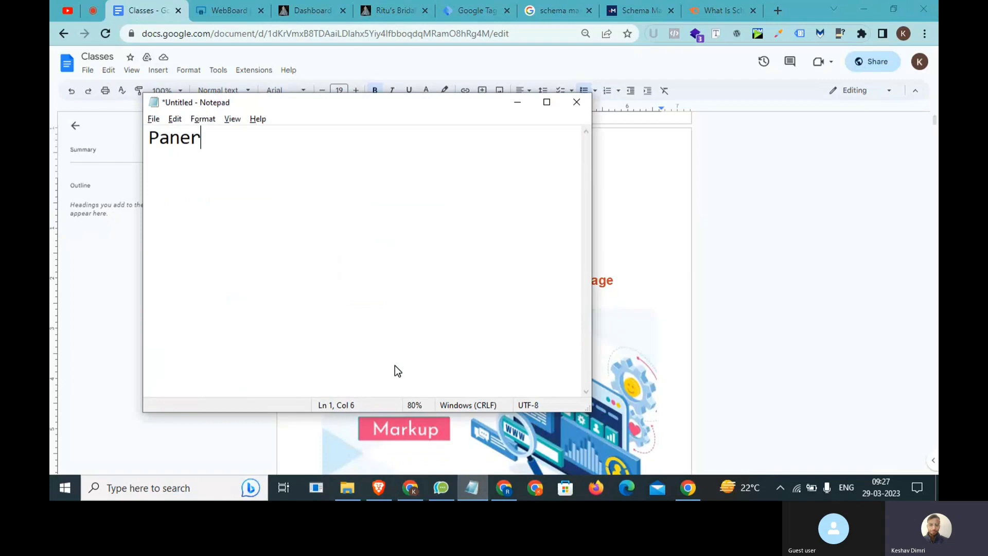
Write "Paneerk Tika" in the Notepad note.
key("BackSpace")
type("erk Tika")
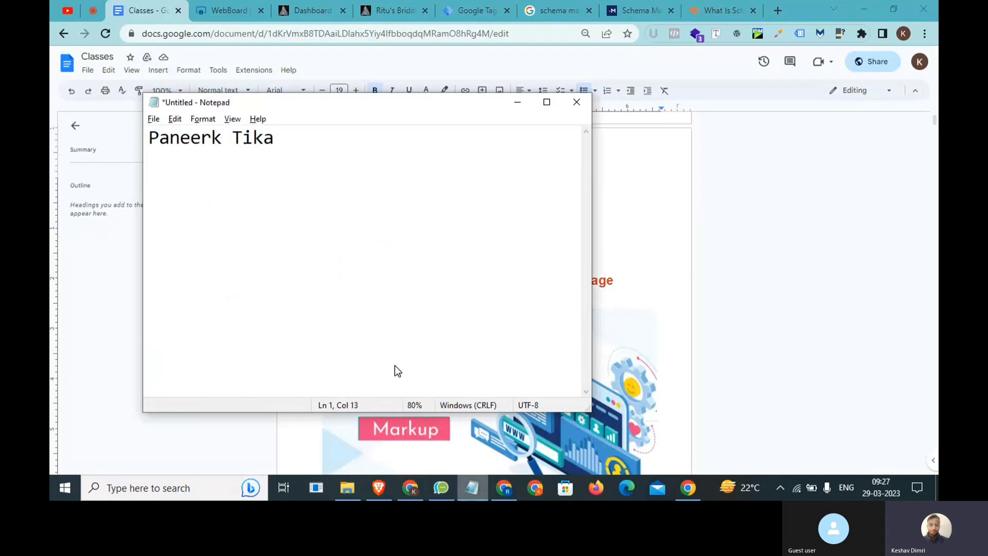
Switch to Chrome and compare the Google results for "paneer tika" and "top 10 books of grammer", highlighting the list of grammar books.
left_click(504, 487)
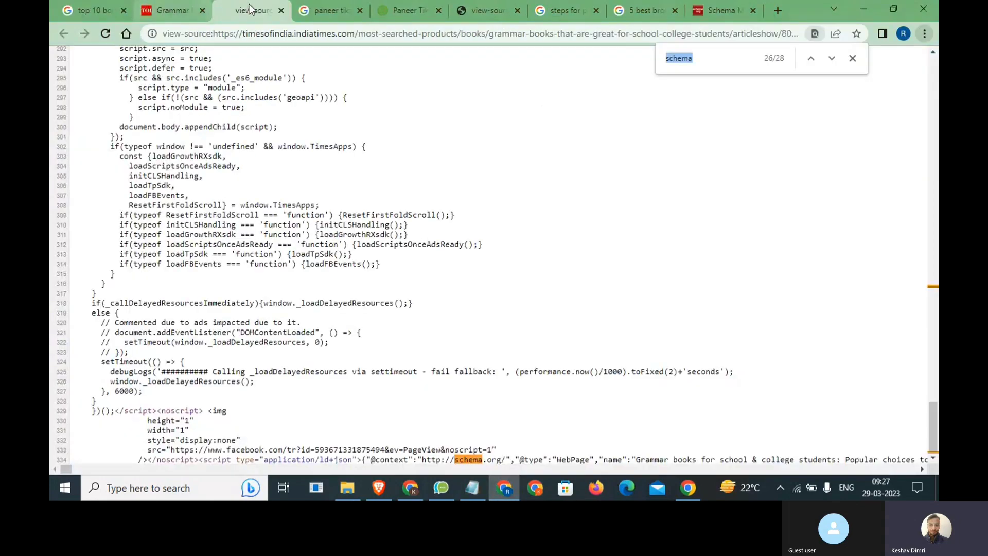
left_click(334, 10)
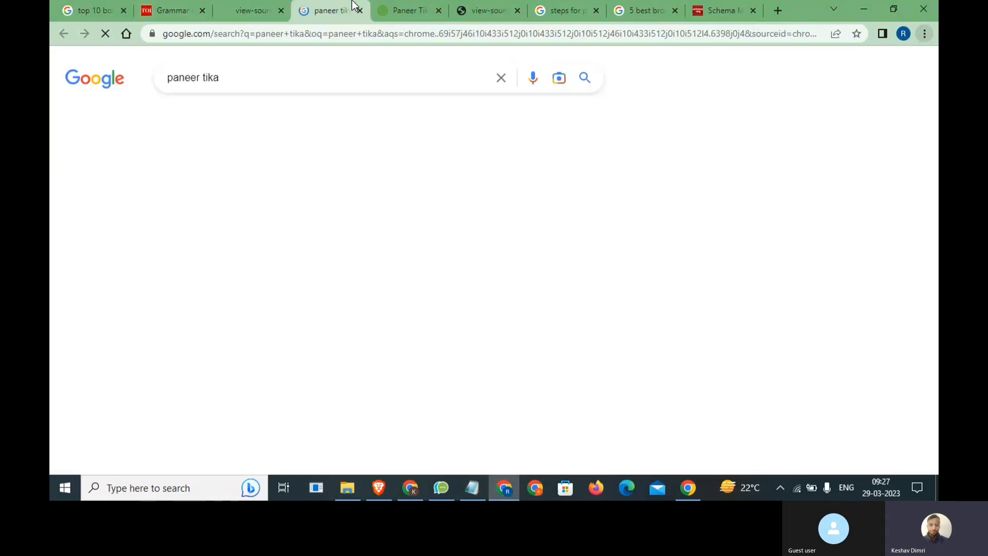
scroll(287, 338, "down", 2)
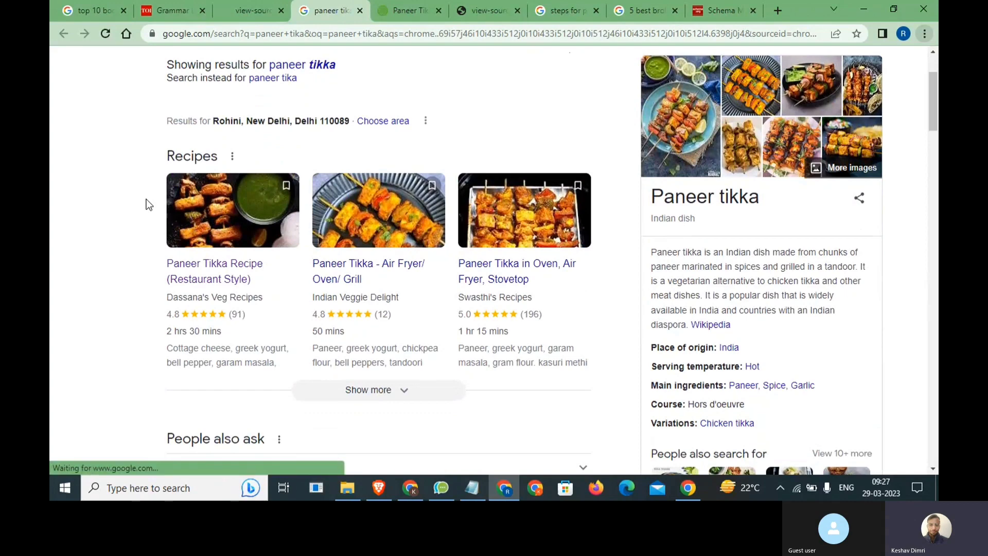
left_click(86, 9)
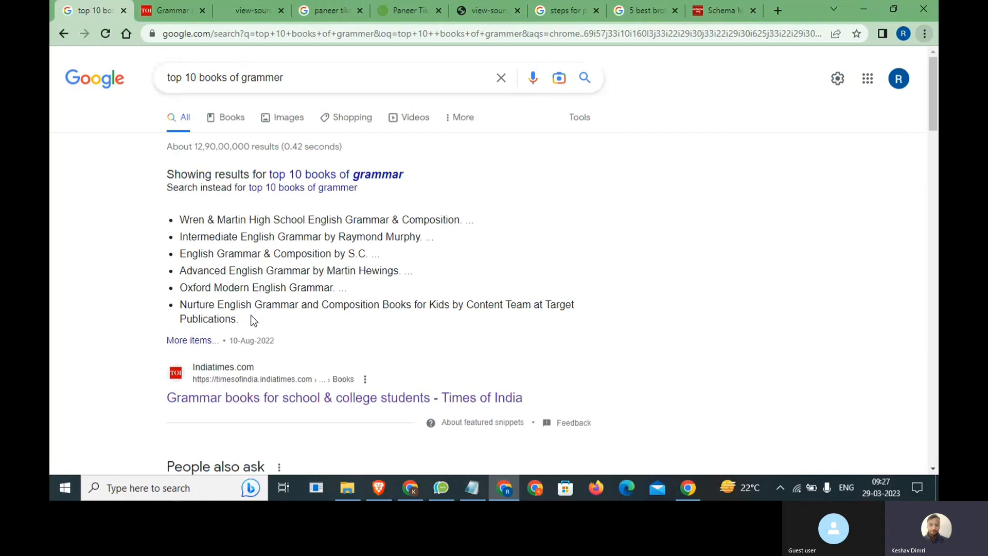
left_click_drag(251, 315, 196, 224)
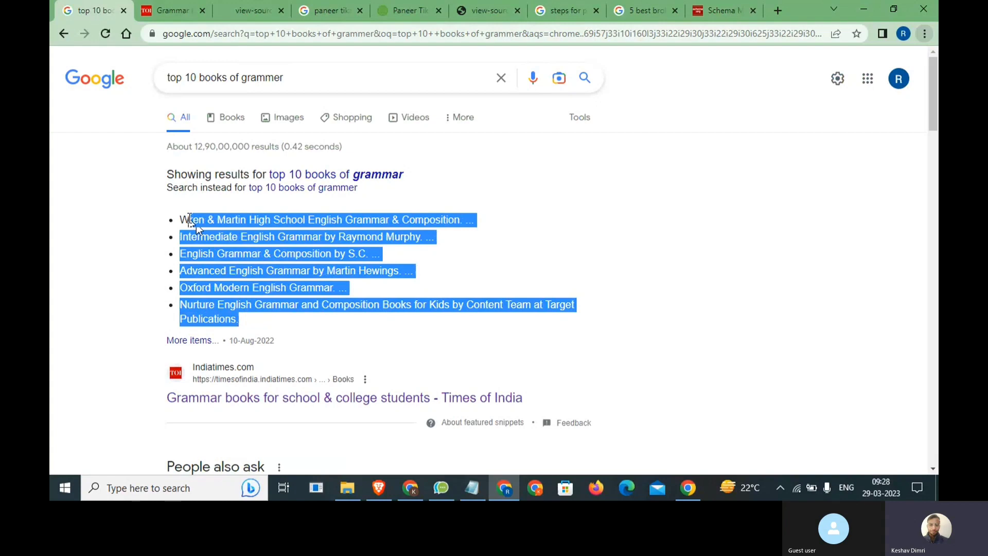
In Notepad, replace the text with a four-line list of schema types: Recipe, Organization, Faq and Product.
left_click(482, 497)
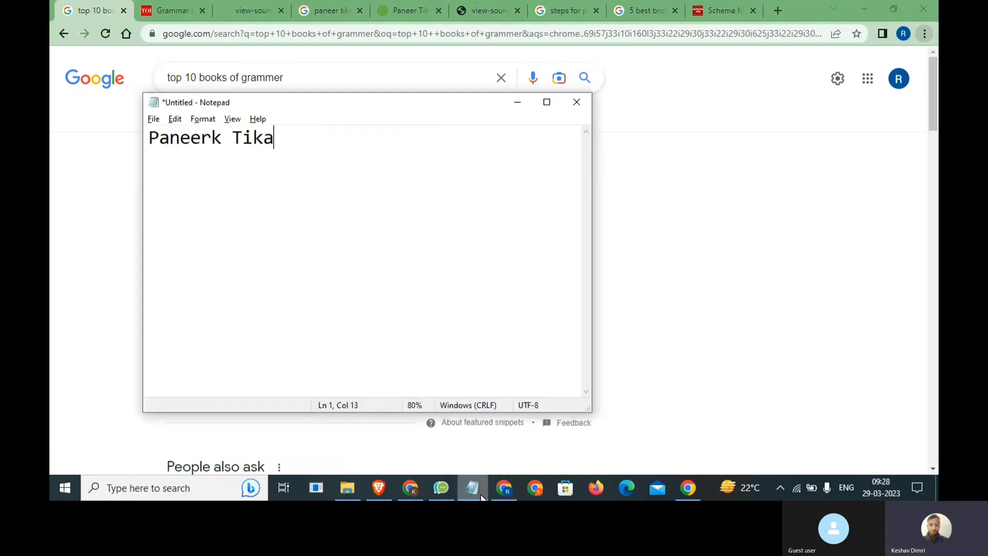
left_click_drag(302, 159, 153, 128)
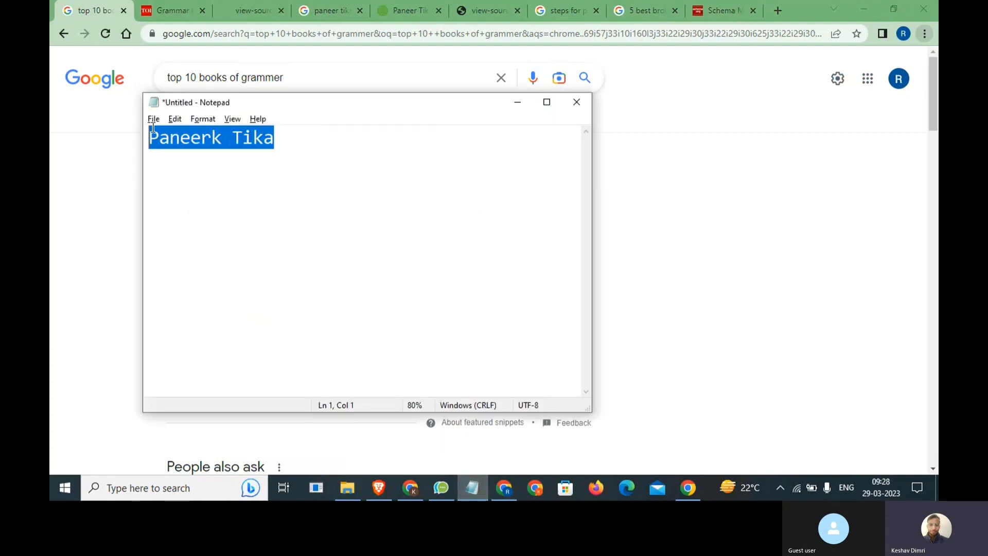
type("Recipe")
key("Return")
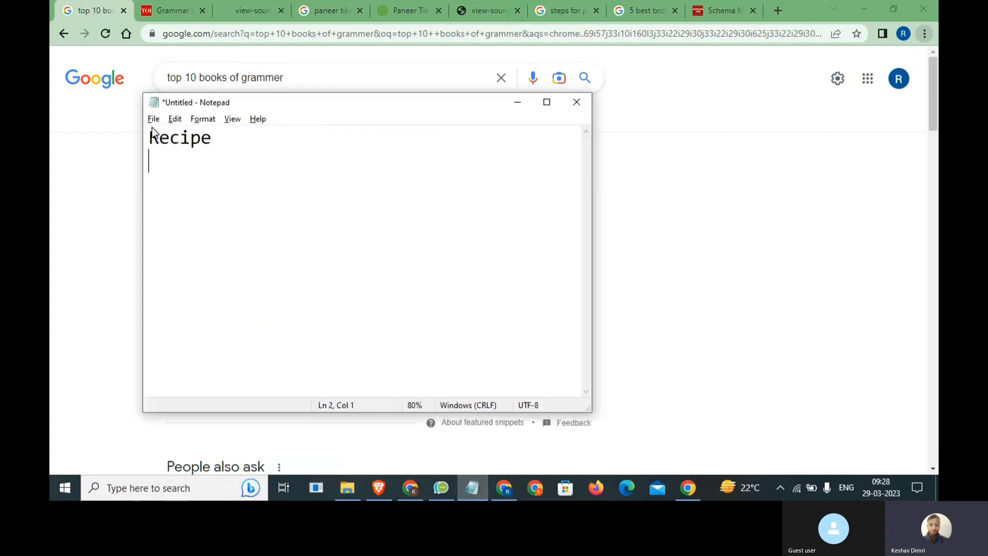
type("Organizat")
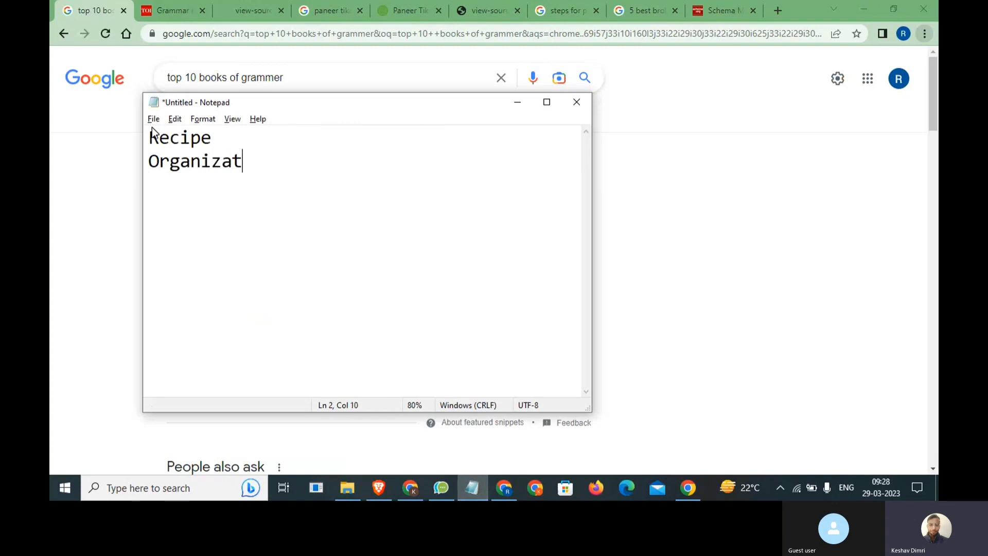
type("ion")
key("Return")
type("Faq")
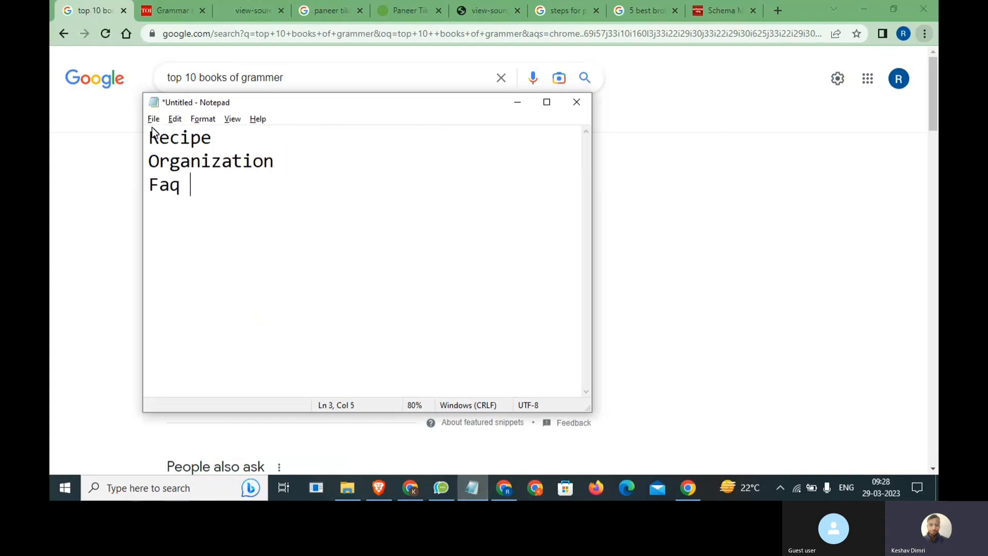
key("Return")
type("Product")
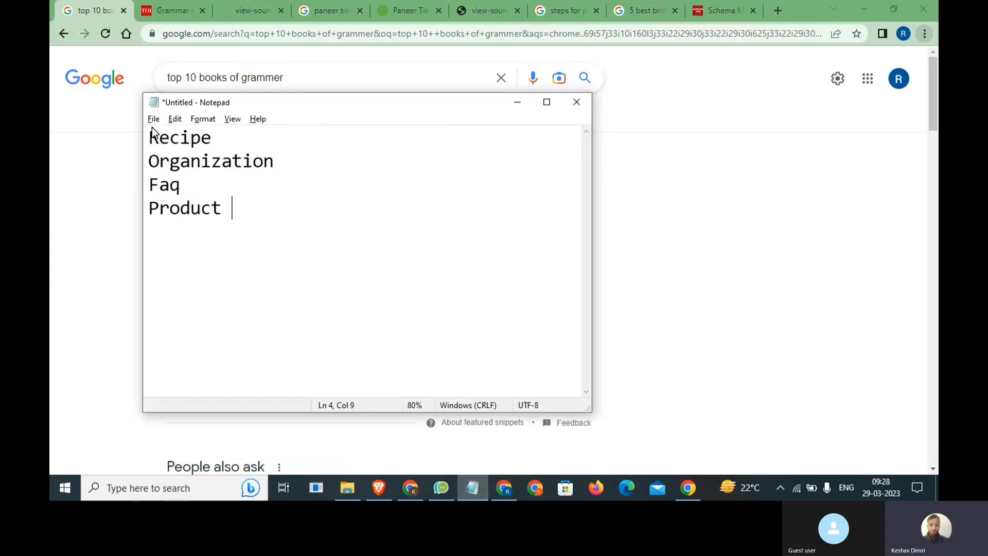
Switch to the Semrush schema article in Chrome and examine its list of schema types that Google understands.
key("alt+Tab")
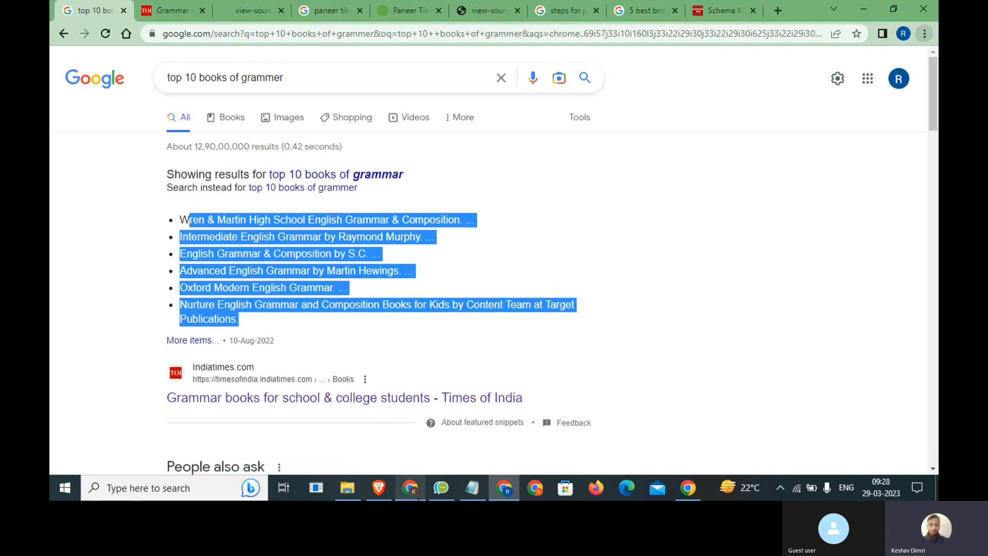
left_click(418, 498)
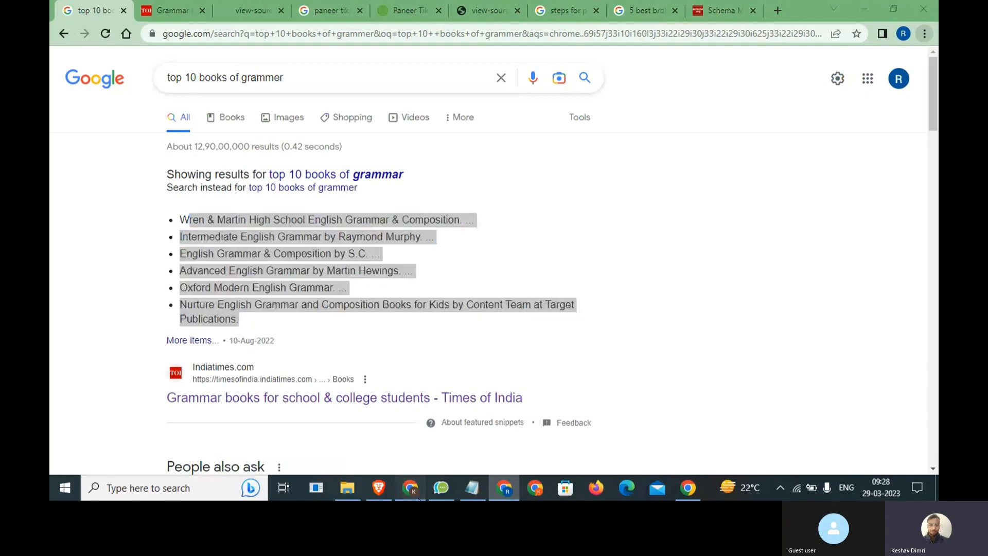
left_click(723, 11)
scroll(435, 281, "up", 3)
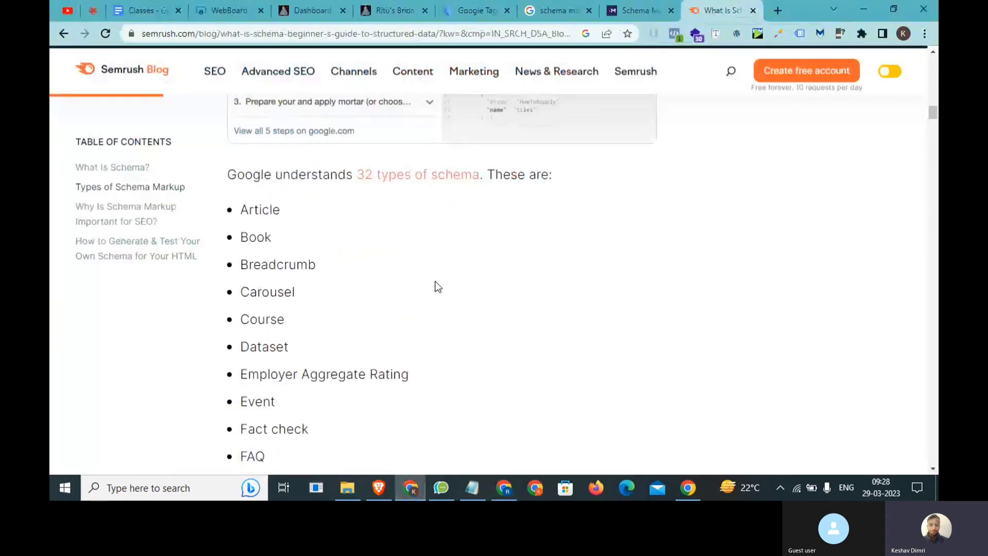
scroll(434, 281, "down", 2)
left_click_drag(247, 177, 487, 170)
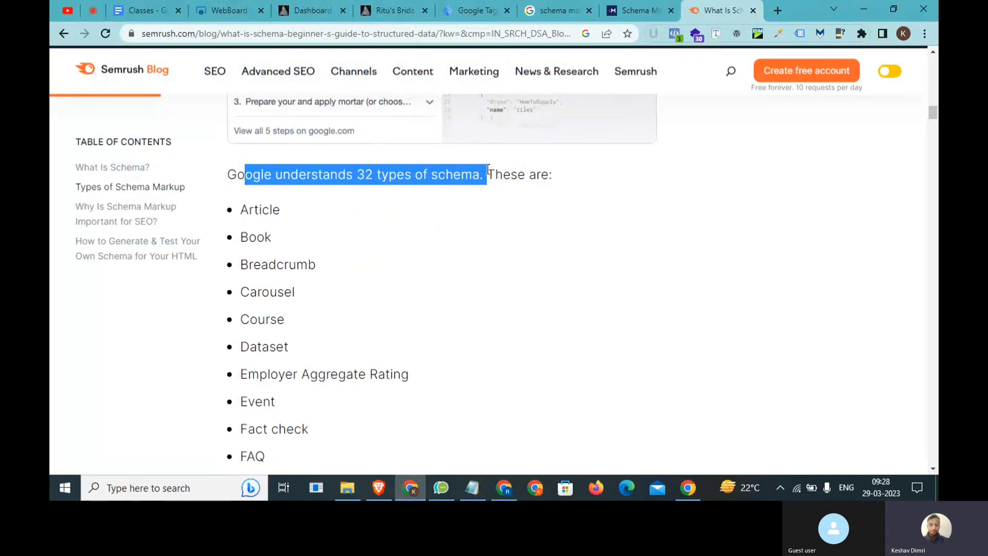
left_click_drag(241, 206, 297, 276)
scroll(274, 375, "down", 2)
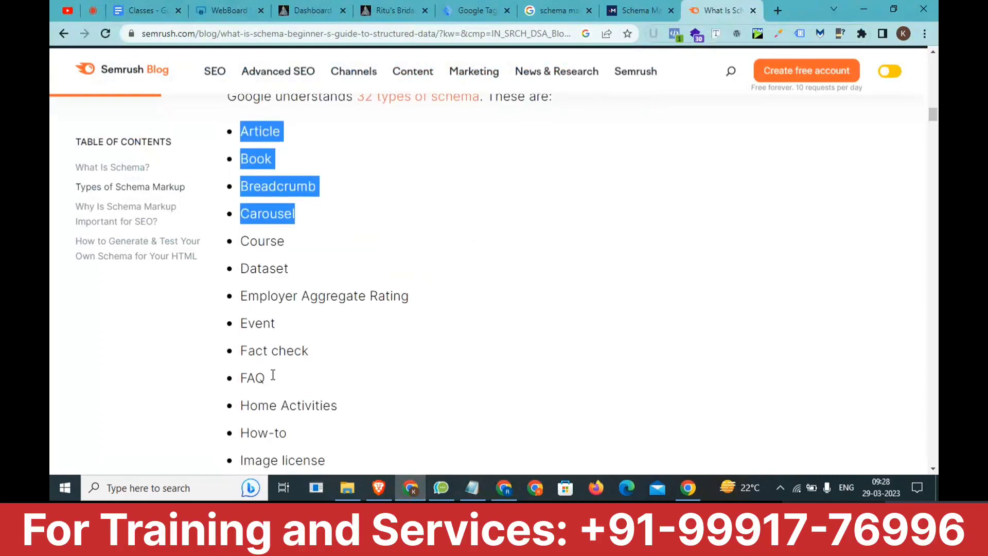
scroll(272, 379, "down", 5)
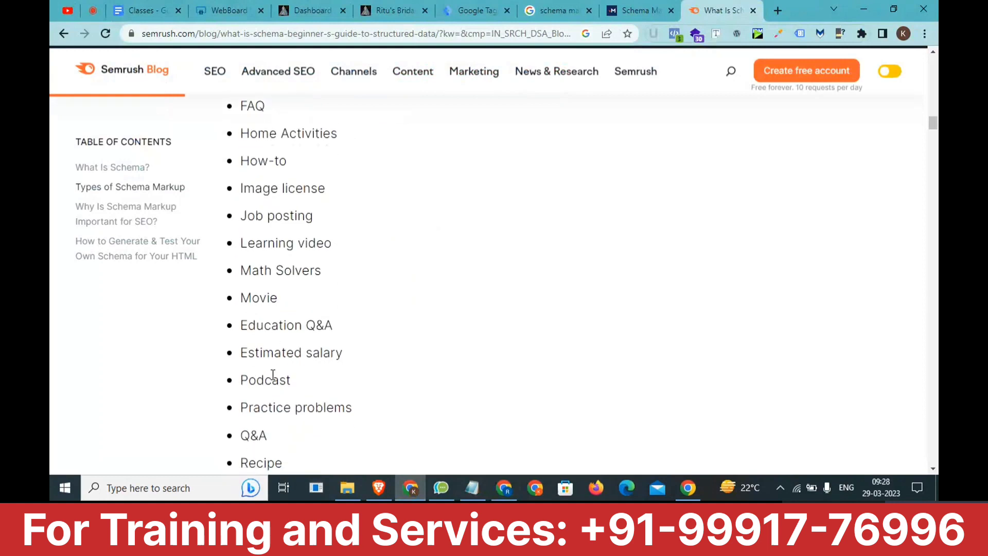
scroll(273, 375, "down", 3)
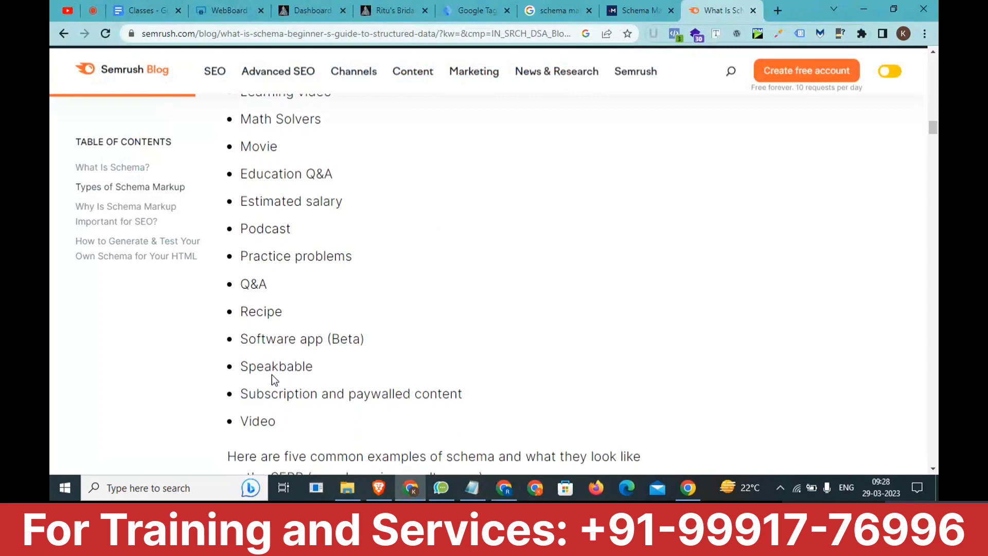
scroll(272, 379, "down", 4)
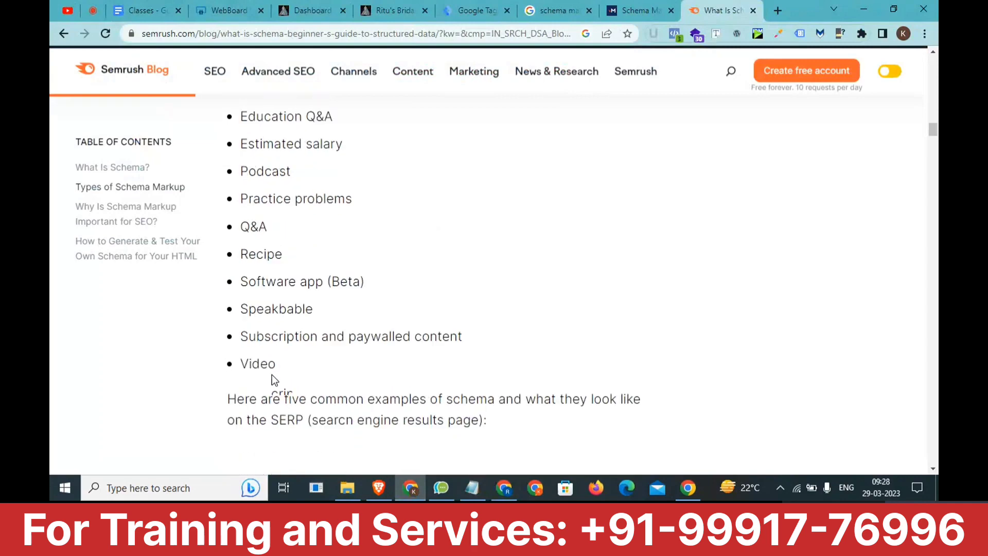
scroll(273, 375, "up", 10)
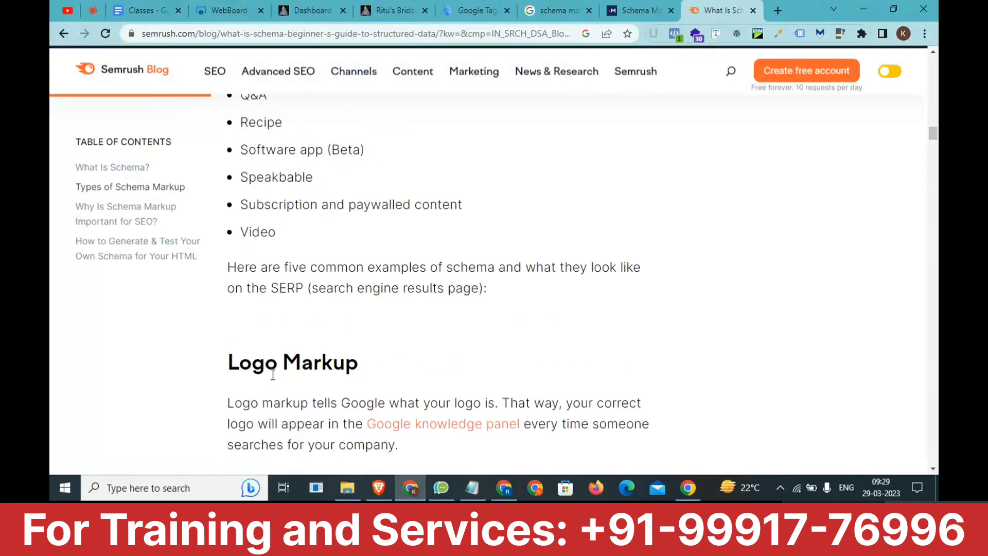
scroll(273, 375, "up", 2)
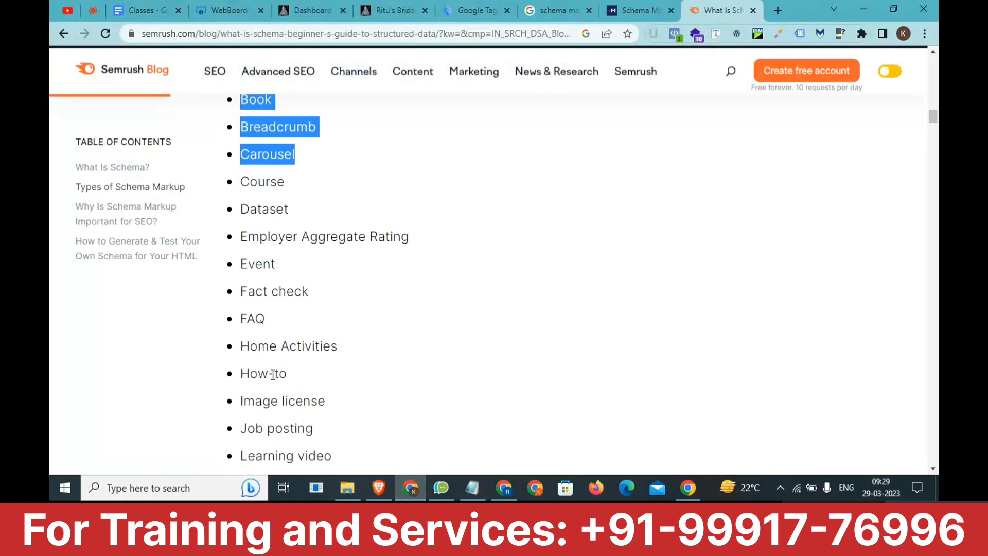
Review the three topics under Today Class in the Classes document by highlighting them.
left_click(122, 8)
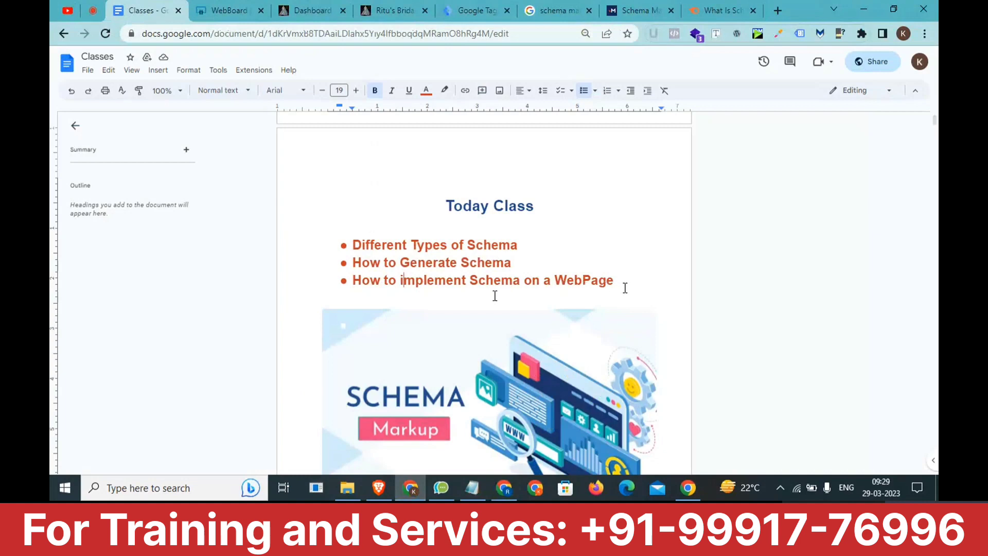
left_click_drag(625, 283, 367, 237)
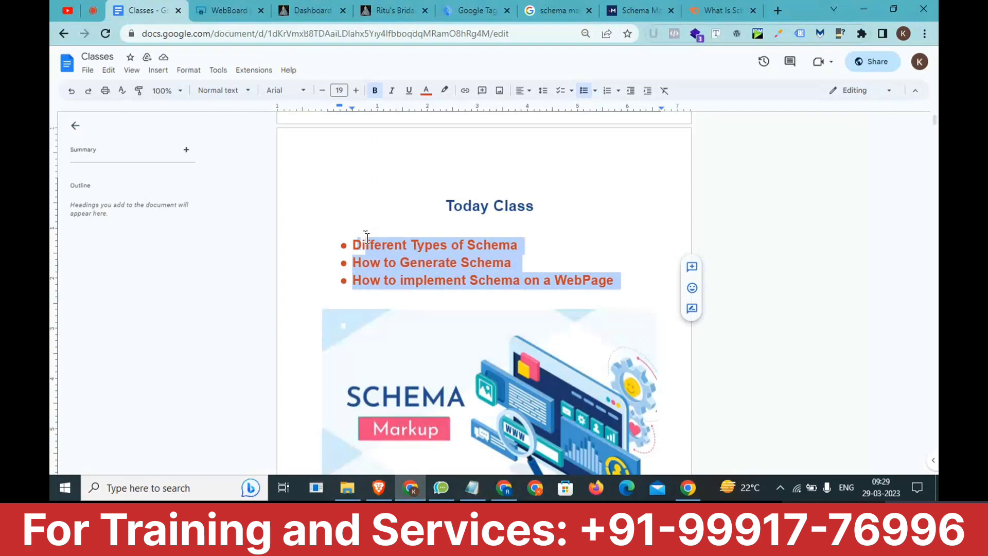
From the Google results for "schema markup generator", open the TechnicalSEO Schema Markup Generator (JSON-LD).
left_click(577, 7)
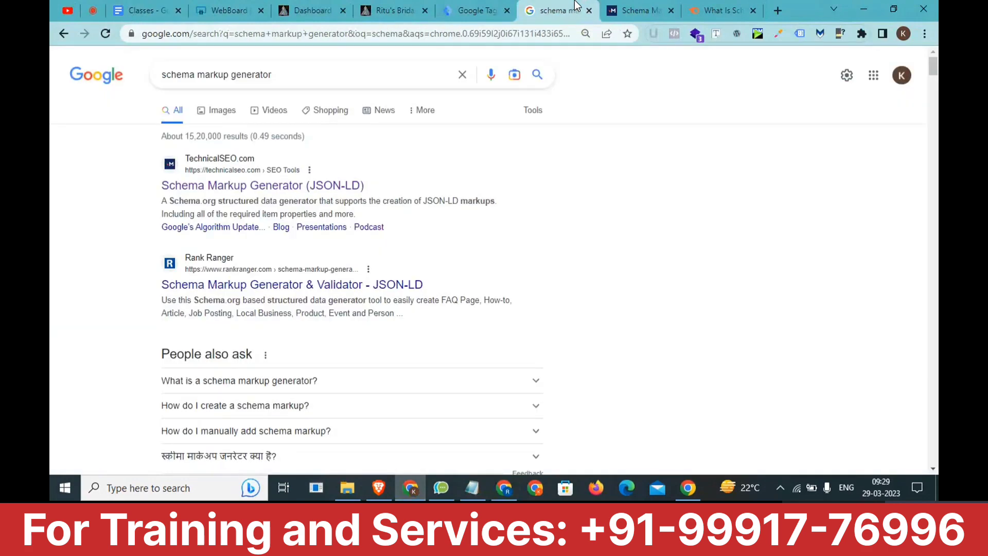
left_click_drag(300, 79, 184, 80)
left_click(52, 176)
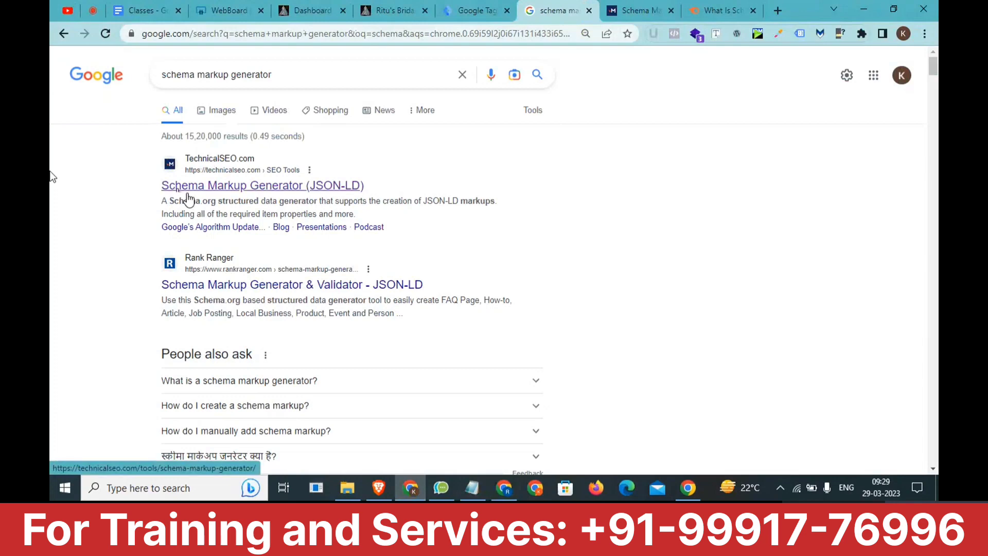
scroll(188, 199, "up", 5)
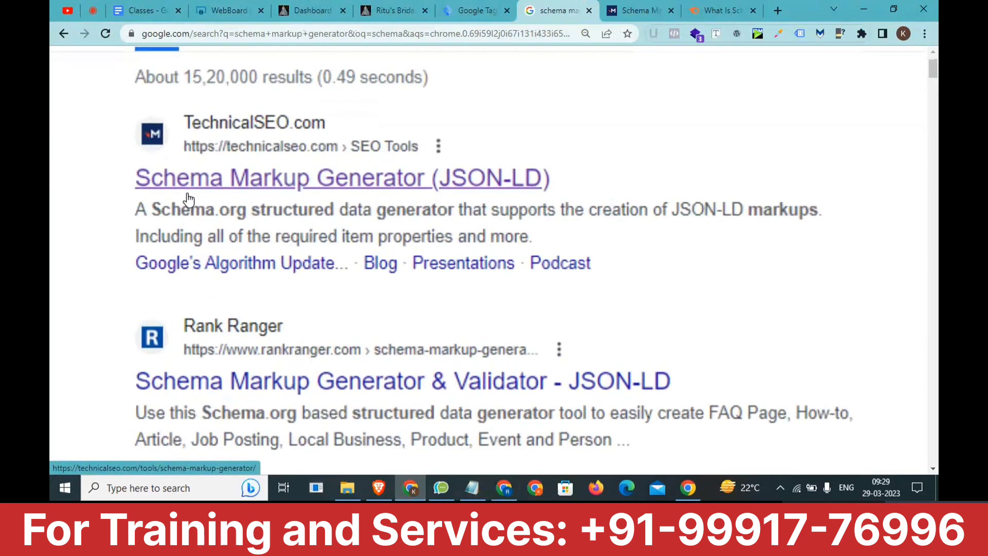
scroll(188, 198, "down", 5)
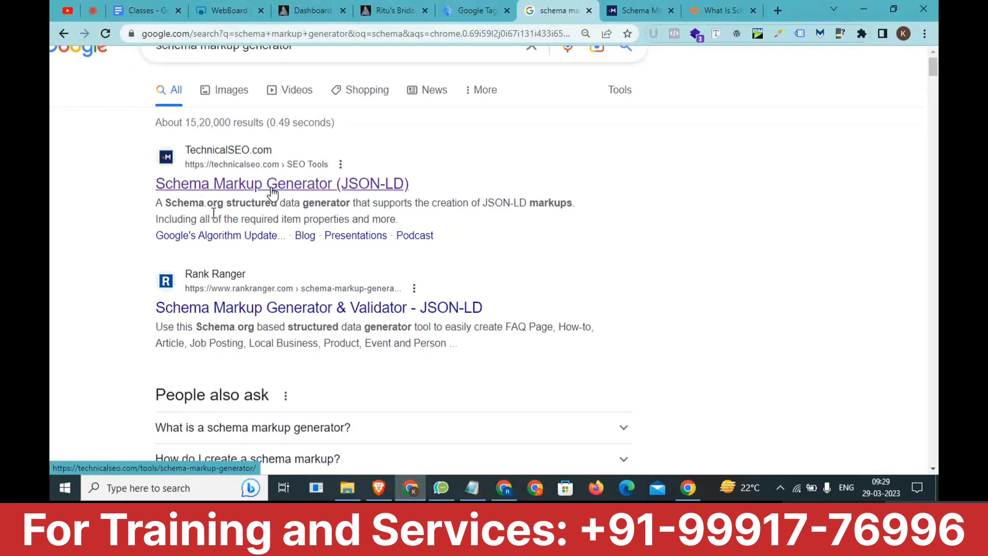
key("ctrl+minus")
key("ctrl+minus")
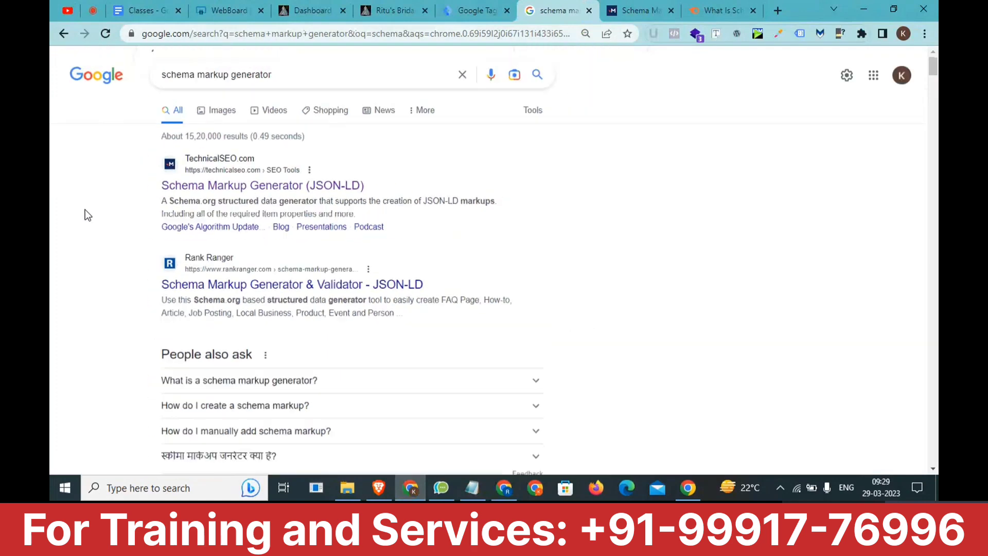
left_click(235, 192)
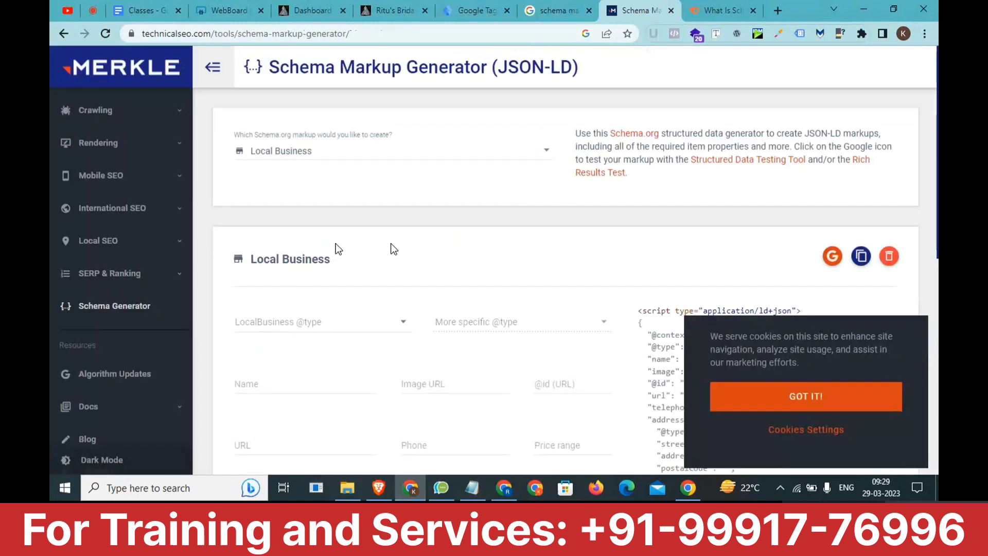
Look over the Local Business markup form and accept the cookie notice.
scroll(337, 249, "down", 2)
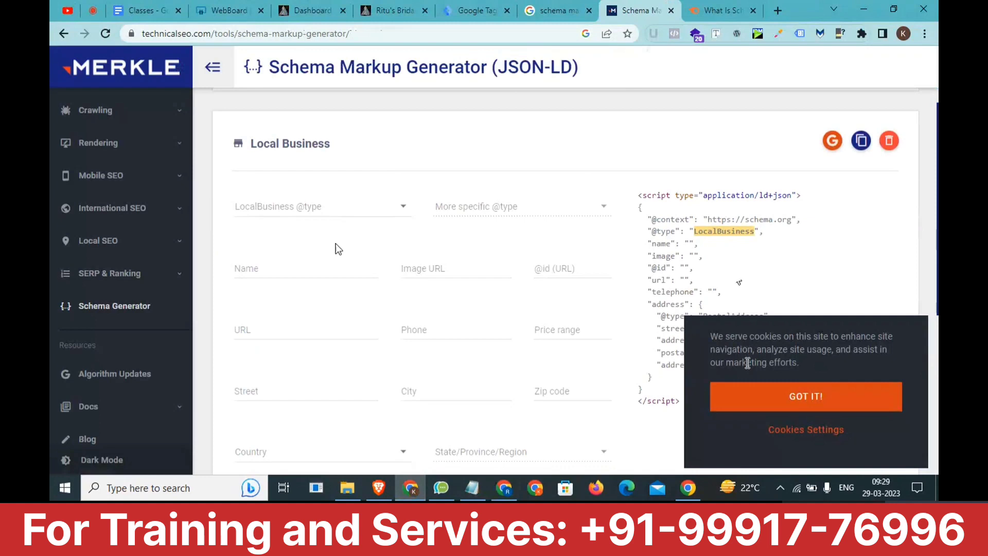
left_click(749, 401)
scroll(508, 310, "up", 2)
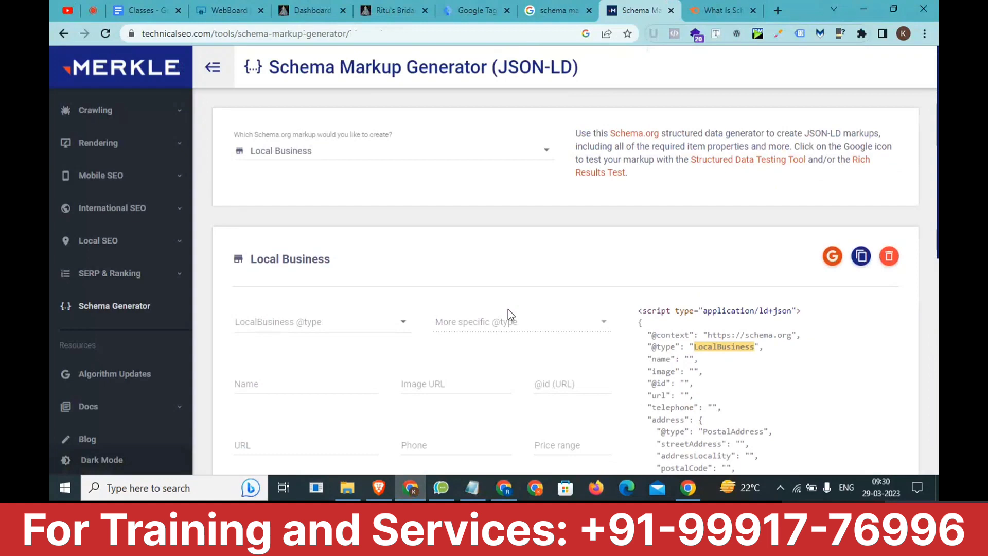
Look through the available Schema.org markup types and choose Organization as the markup to create.
left_click(485, 154)
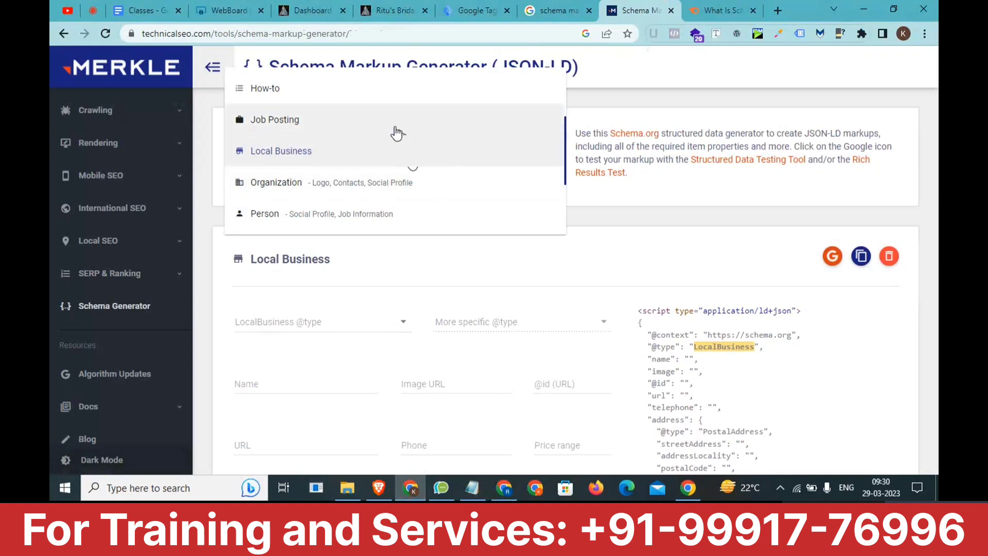
scroll(378, 198, "down", 2)
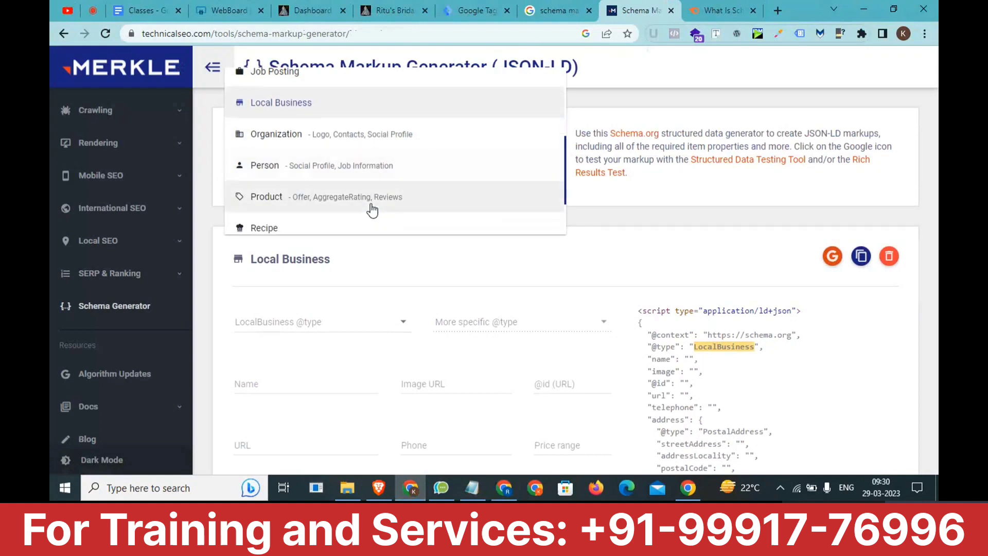
scroll(372, 210, "down", 3)
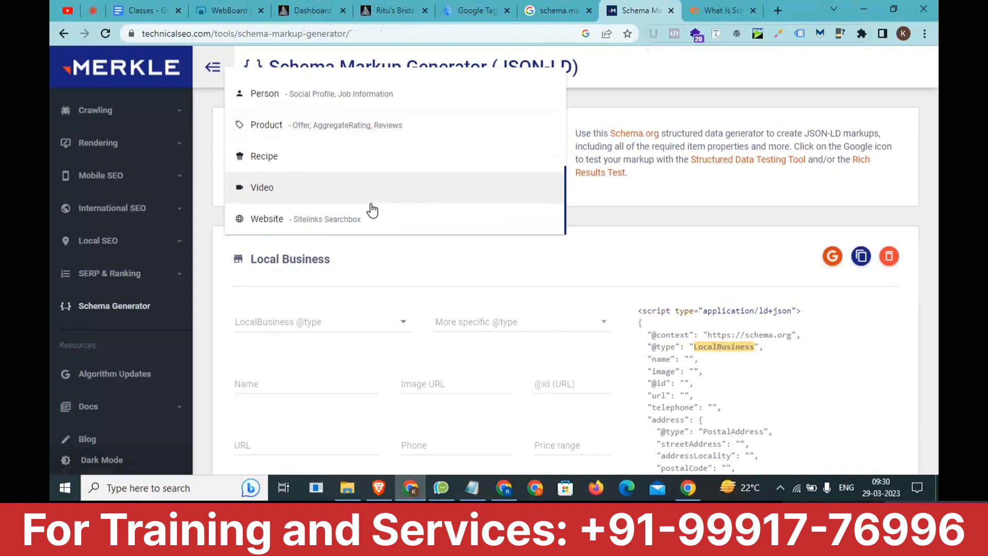
scroll(372, 211, "up", 7)
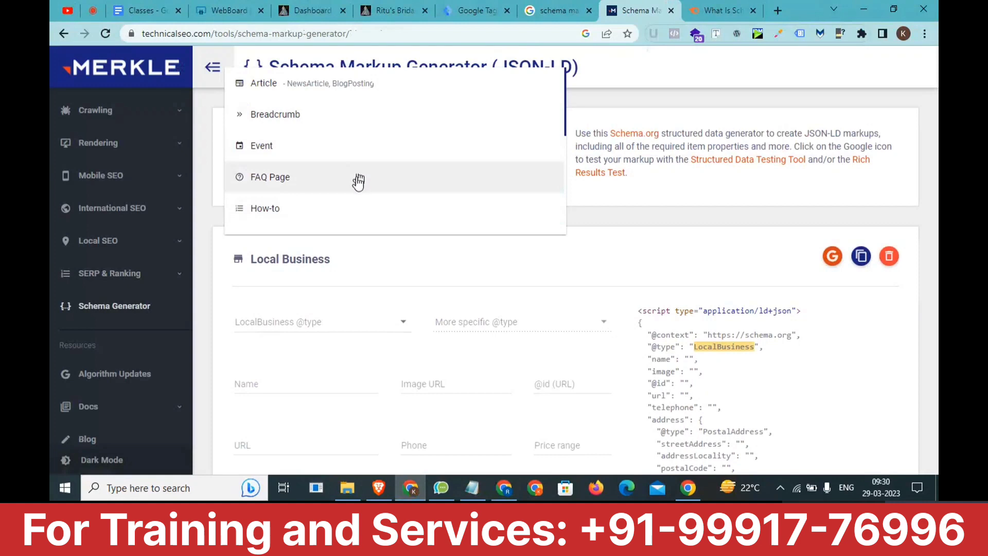
scroll(358, 181, "down", 4)
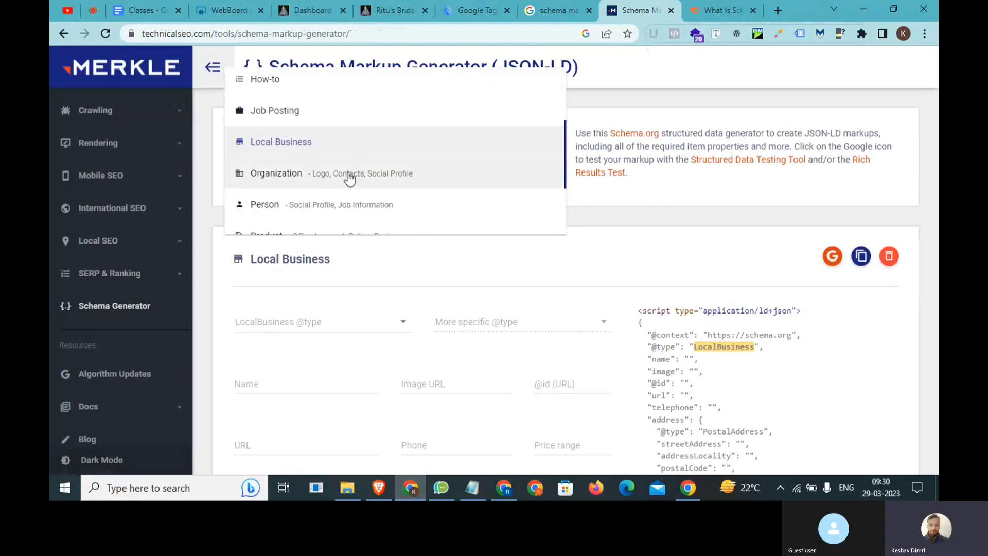
left_click(349, 175)
scroll(349, 175, "down", 2)
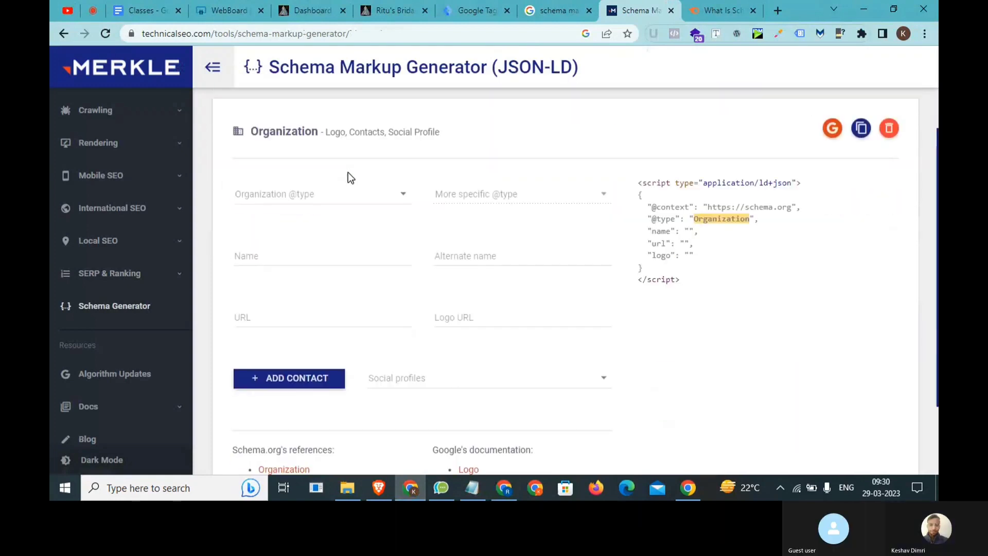
left_click(332, 198)
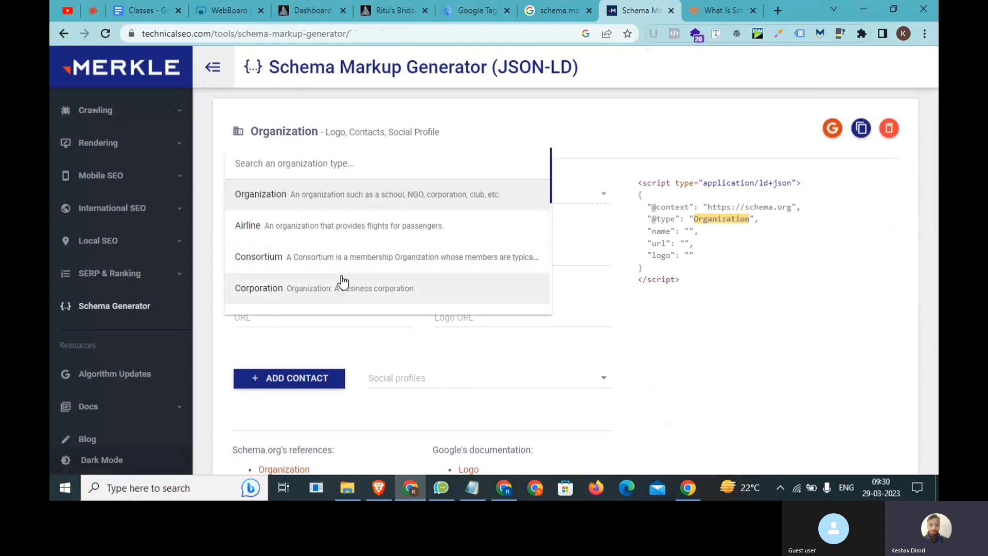
scroll(342, 279, "down", 2)
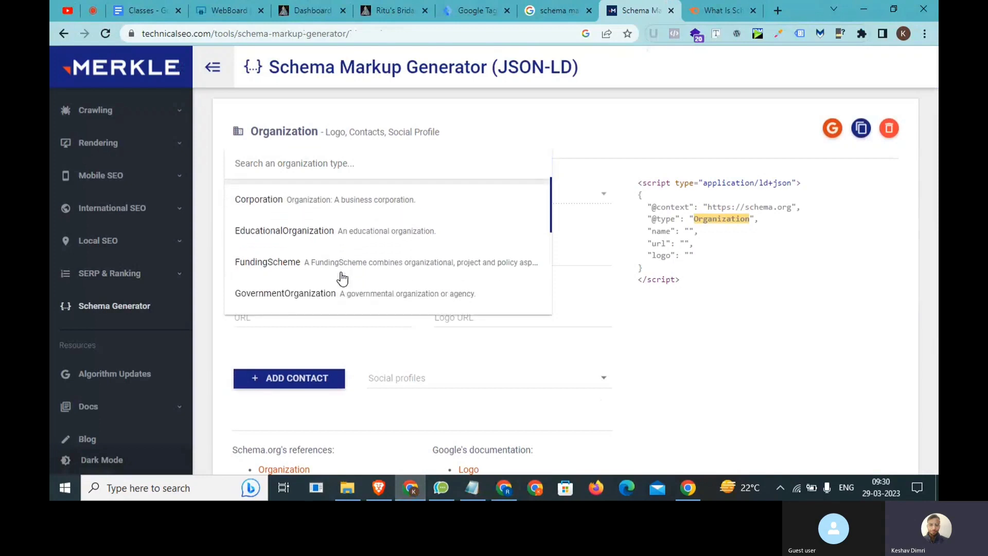
scroll(342, 278, "up", 2)
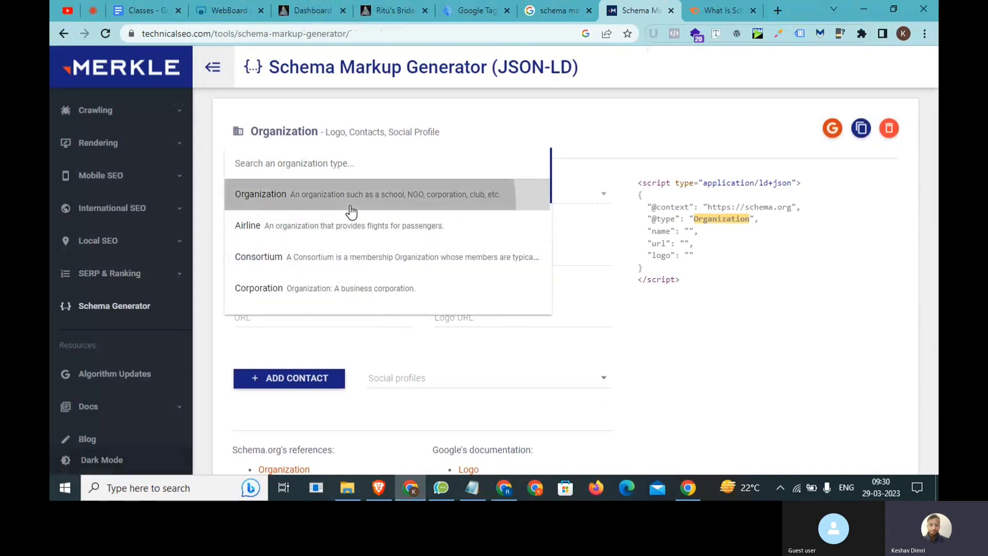
left_click(352, 211)
Enter Ritu Bridal as the organization's name and leave the alternate name empty.
left_click(318, 260)
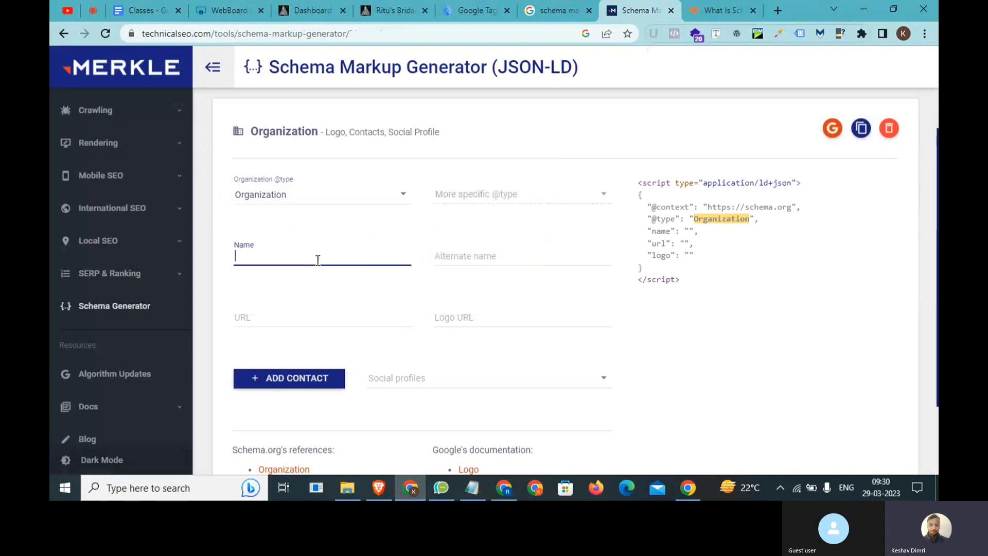
type("Ritu")
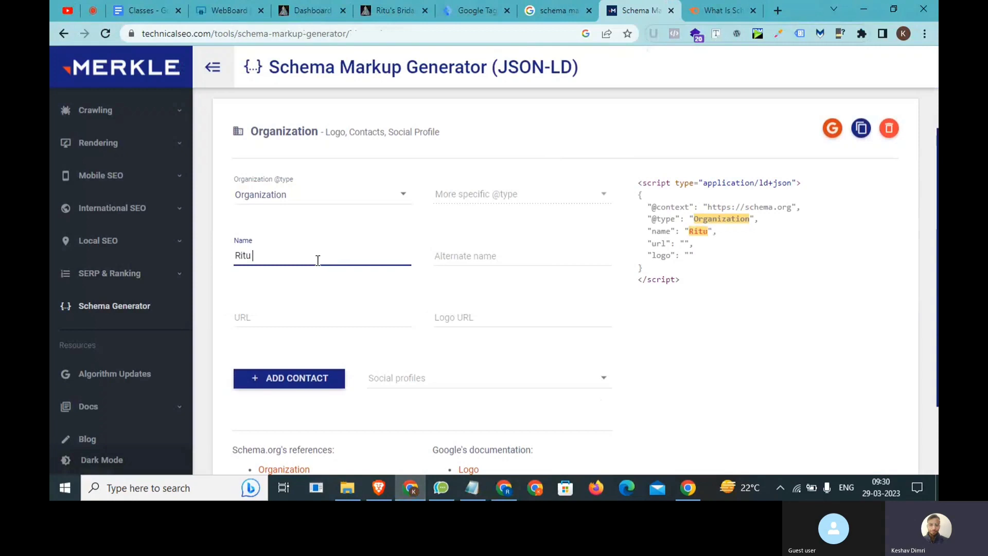
type(" Bridal")
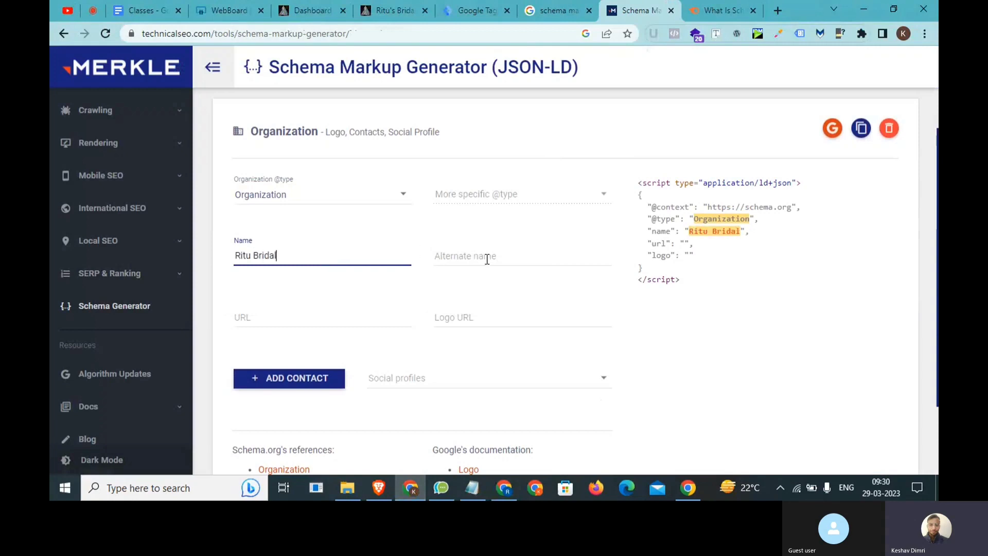
left_click(487, 259)
left_click(281, 322)
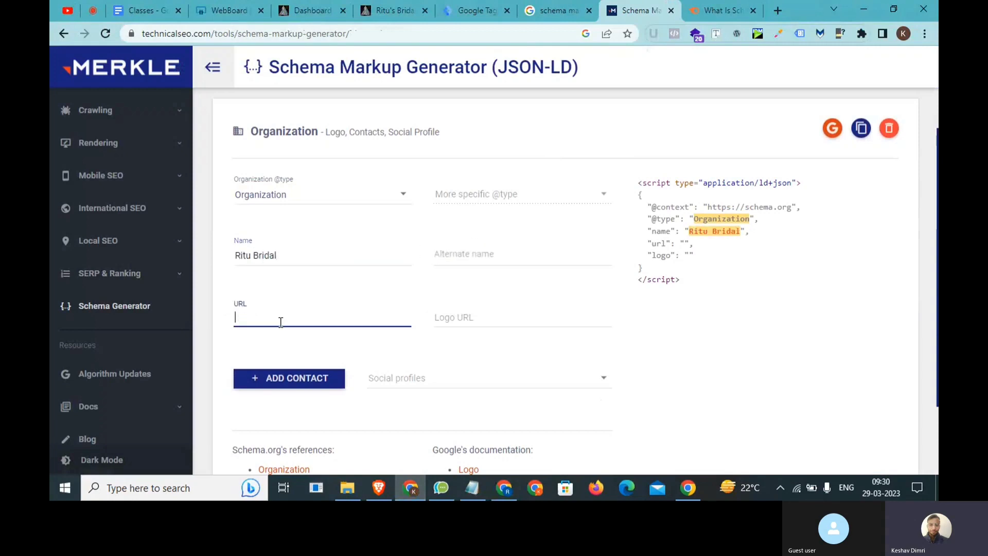
left_click(393, 10)
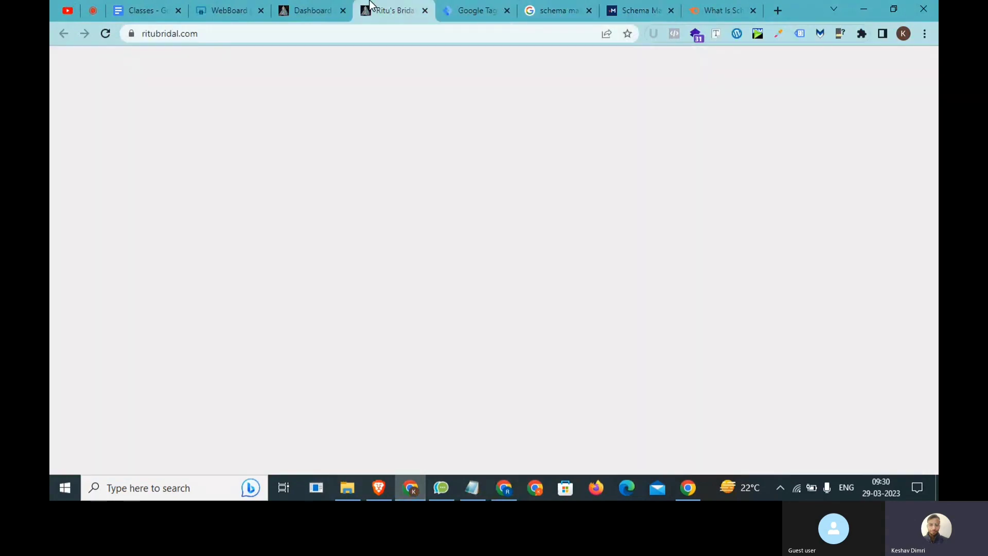
left_click(314, 35)
key("ctrl+c")
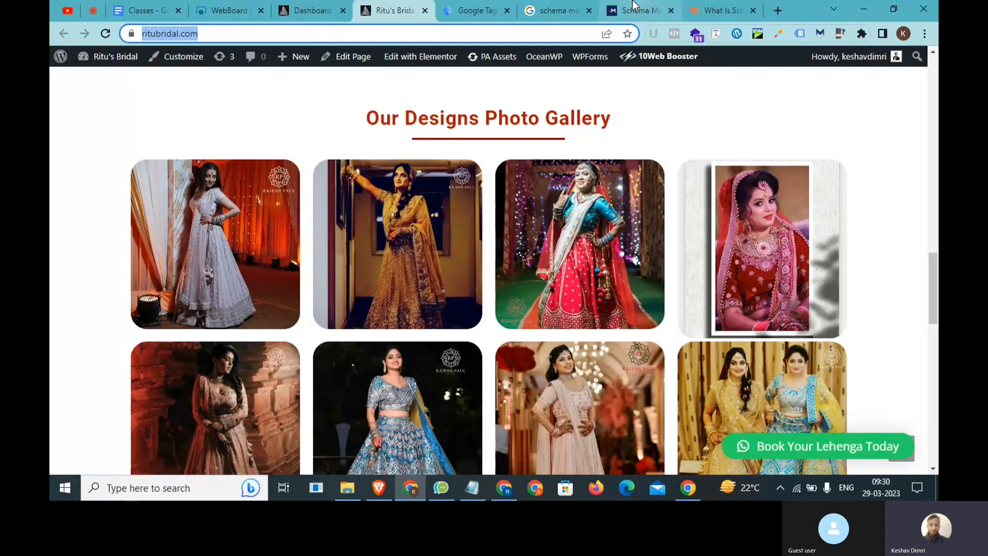
left_click(635, 10)
key("ctrl+v")
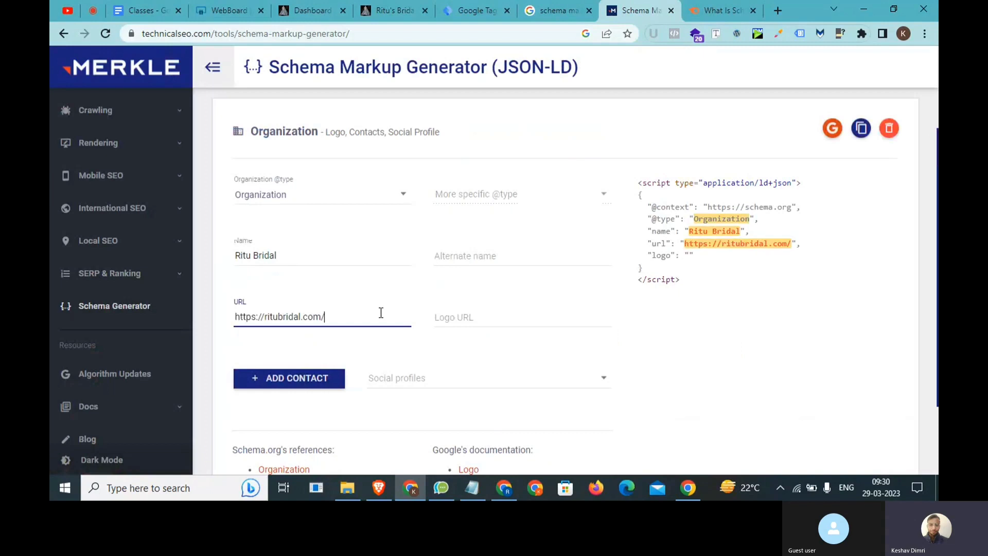
Copy the image address of the Ritu Bridal site's header logo and return to the empty Logo URL field in the generator.
left_click(453, 322)
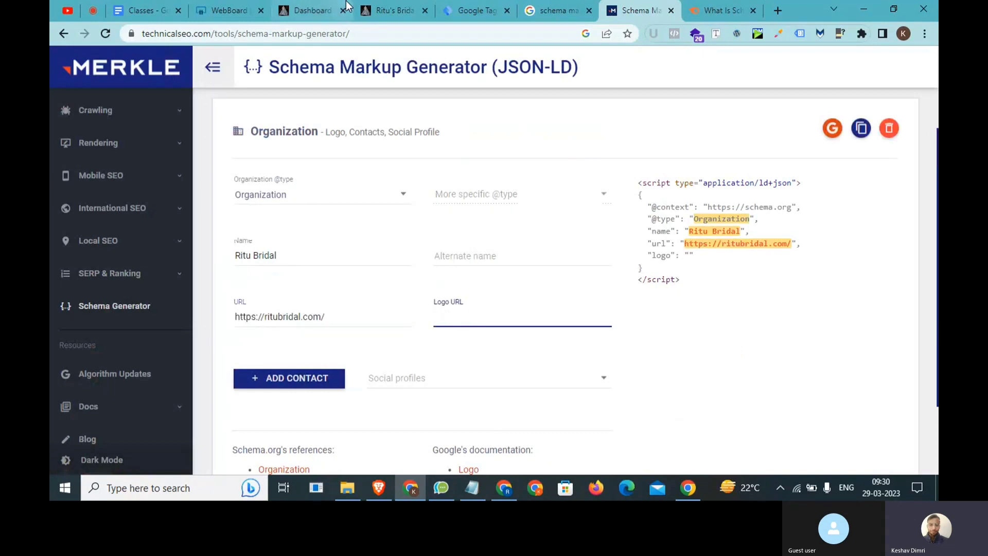
left_click(371, 7)
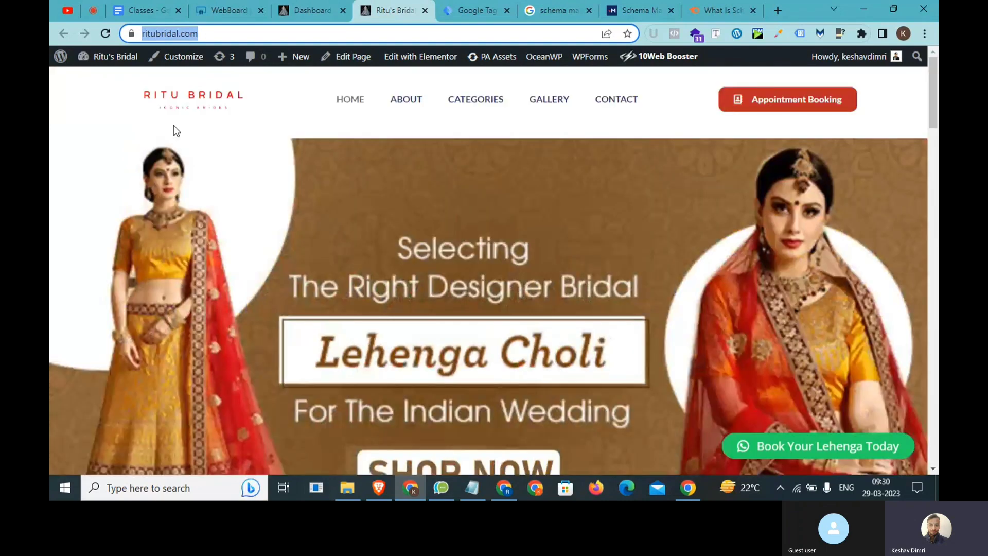
right_click(184, 94)
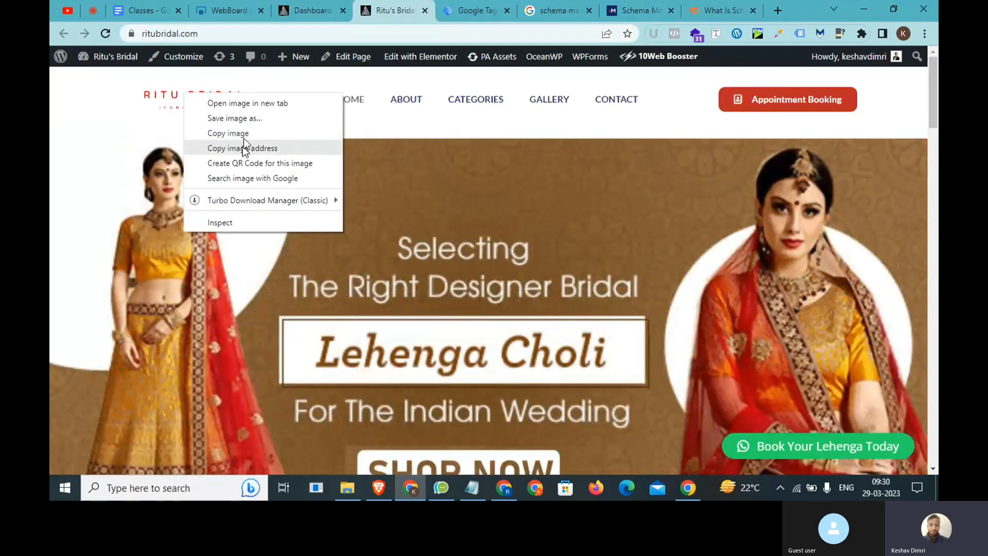
left_click(268, 103)
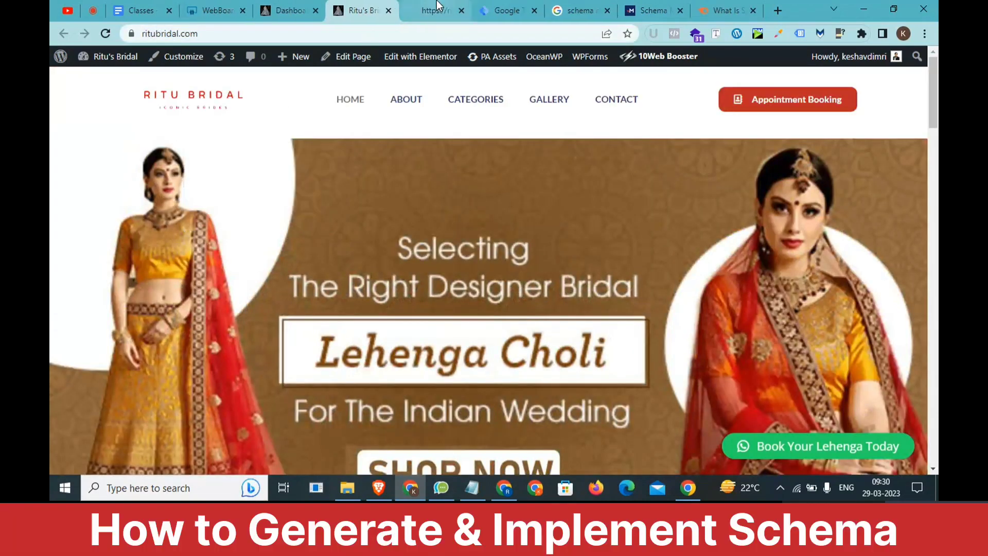
left_click(420, 9)
left_click(409, 33)
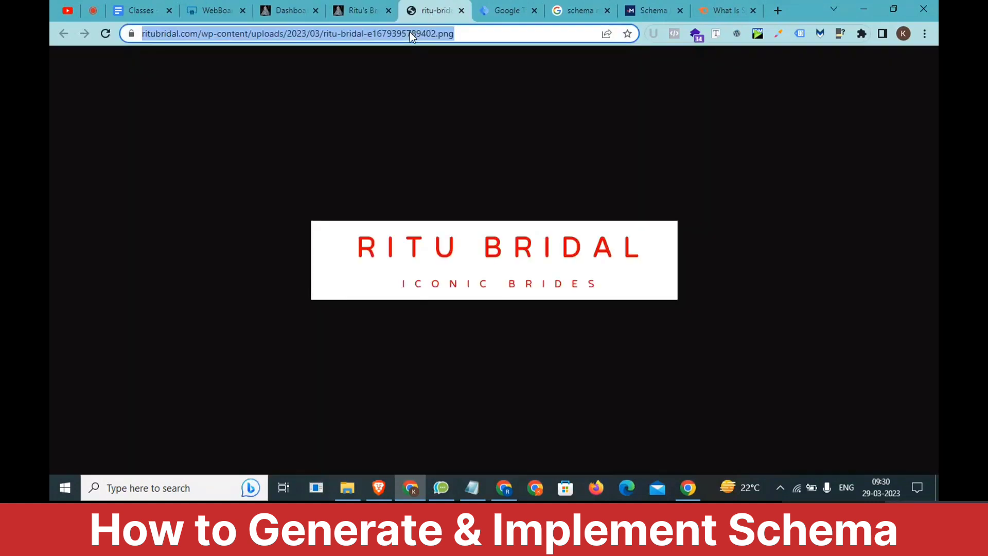
left_click(462, 11)
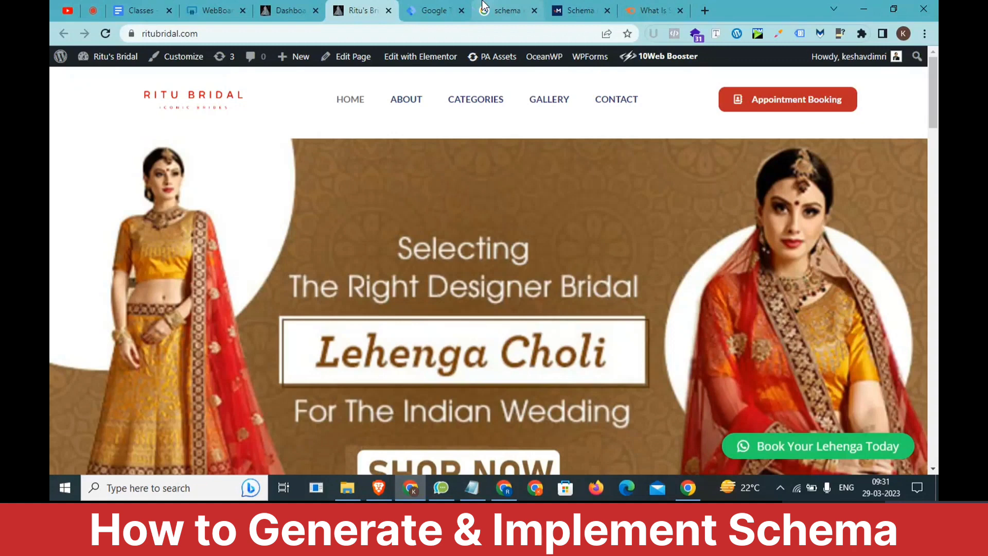
left_click(485, 7)
left_click(575, 6)
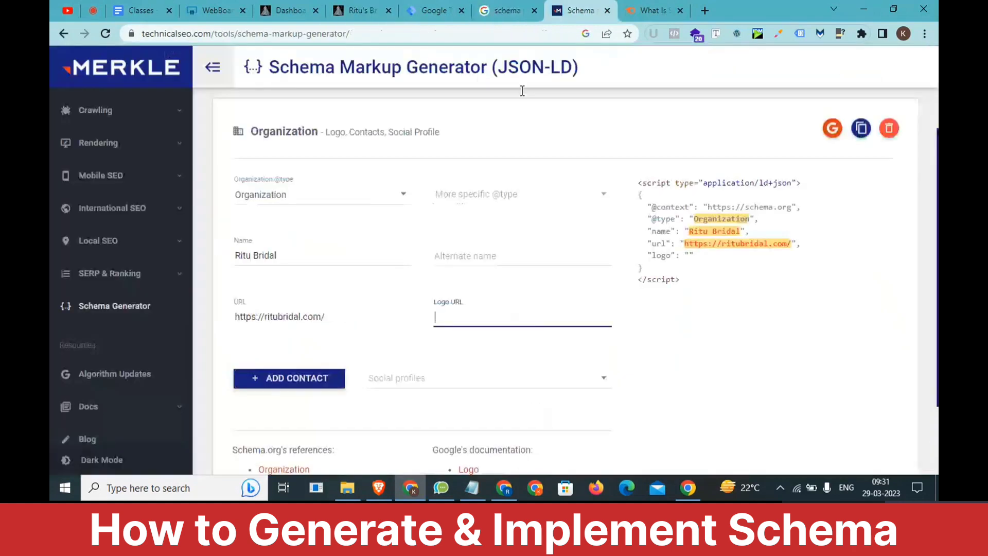
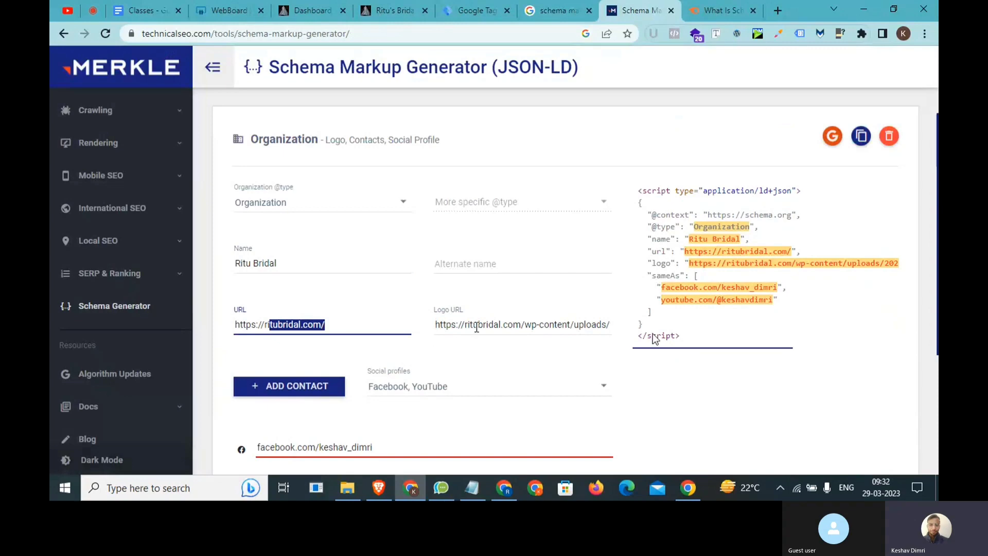
Review the completed Organization form and highlight its generated JSON-LD script.
scroll(474, 325, "down", 3)
scroll(458, 266, "up", 1)
scroll(458, 268, "up", 2)
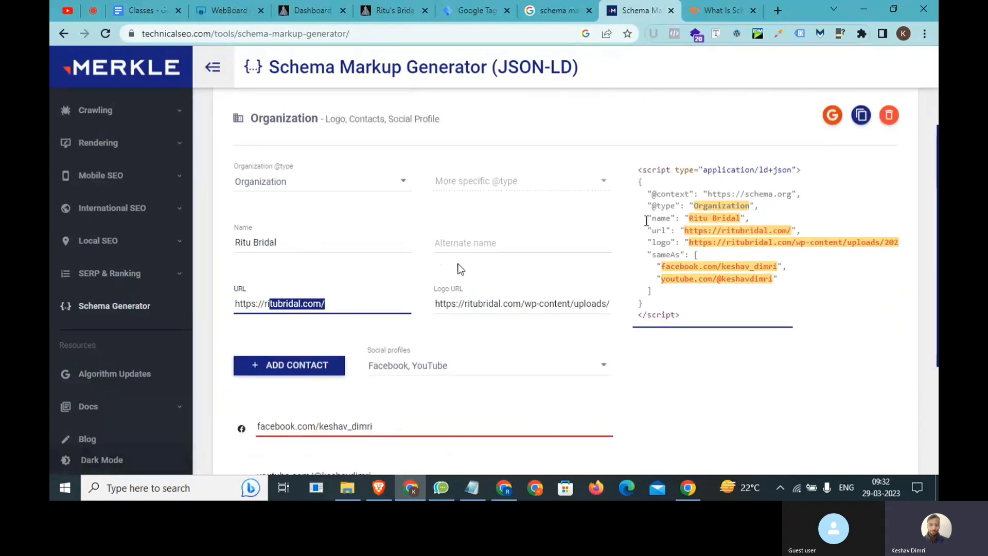
left_click_drag(631, 163, 702, 303)
Remove Facebook and YouTube from the organization's social profiles.
scroll(703, 302, "down", 3)
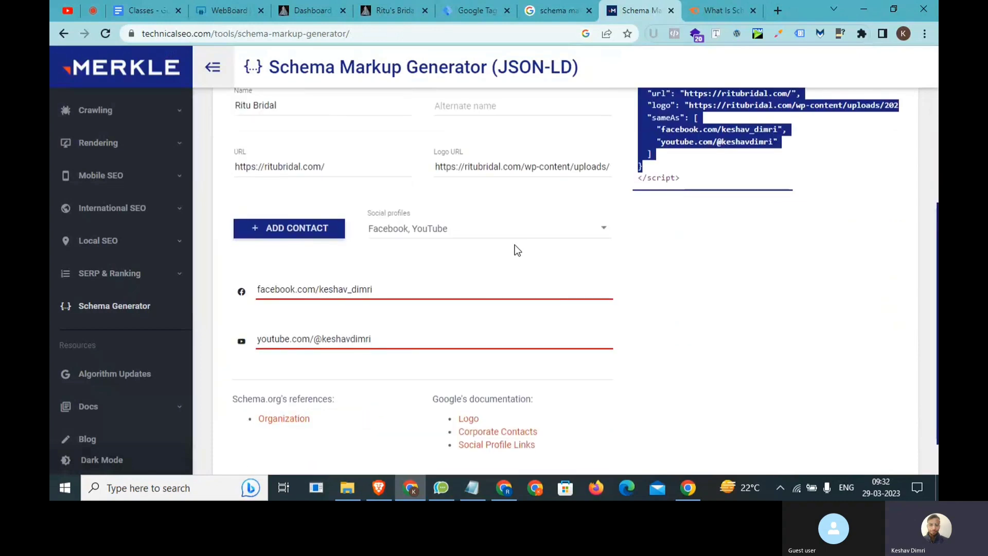
left_click(512, 227)
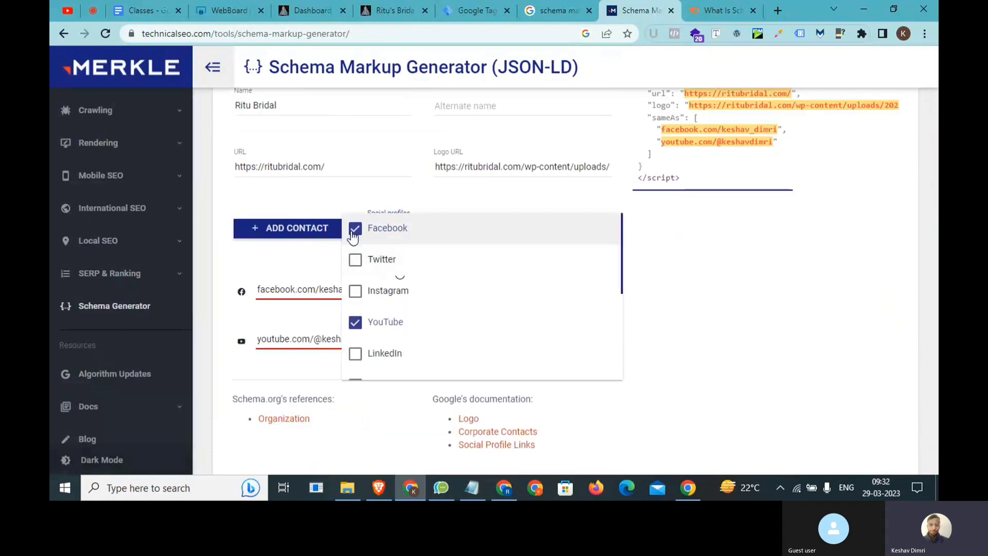
left_click(355, 229)
left_click(356, 323)
left_click(748, 285)
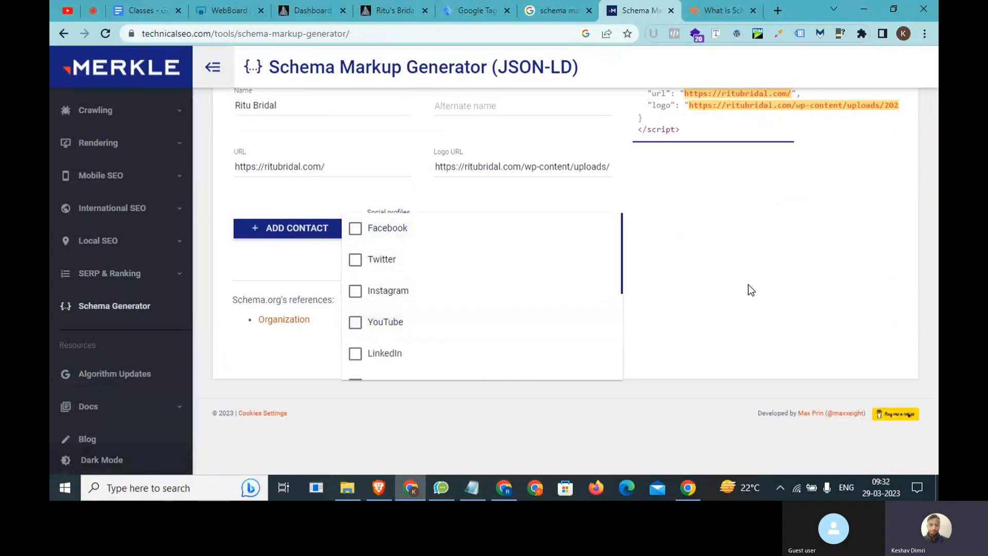
Highlight the whole generated Organization script and copy the JSON-LD code to the clipboard.
scroll(749, 285, "up", 3)
left_click_drag(748, 285, 639, 183)
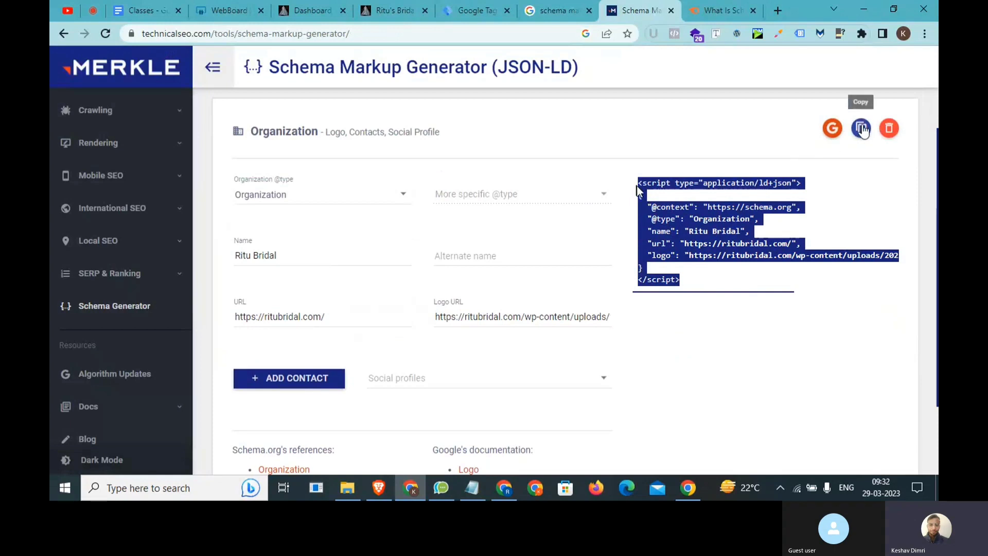
left_click(862, 129)
left_click(863, 129)
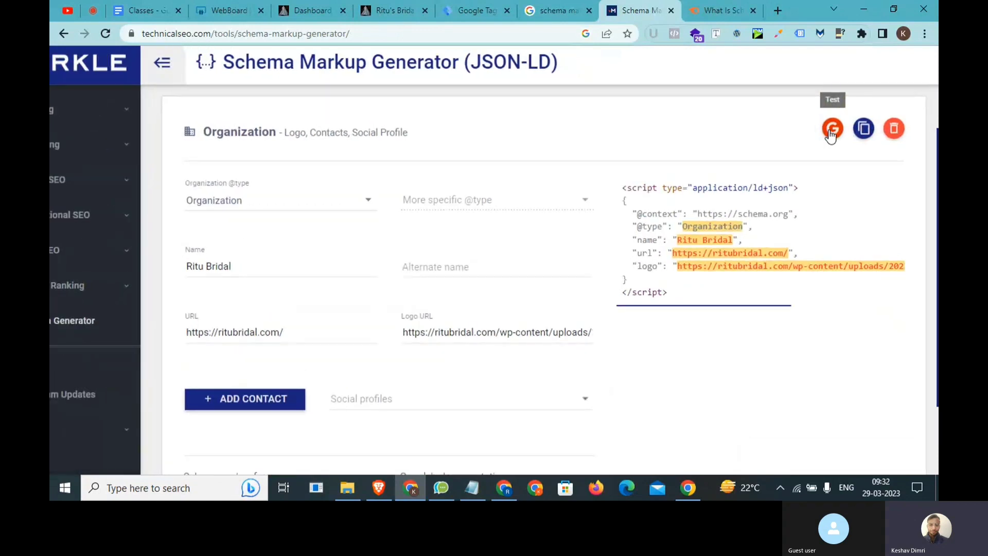
Test the generated Organization markup with Google's Rich Results Test.
left_click(831, 131)
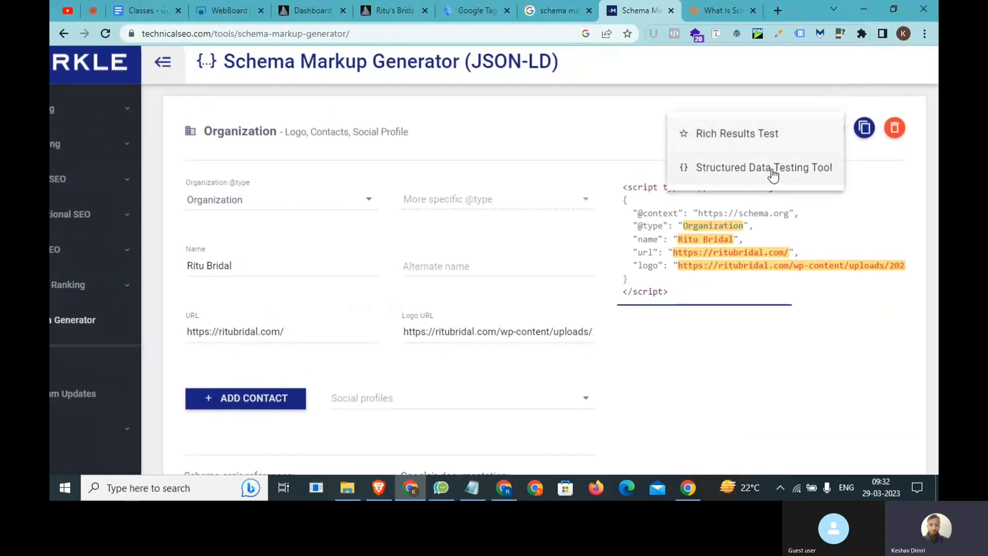
scroll(769, 169, "down", 1)
scroll(767, 167, "up", 1)
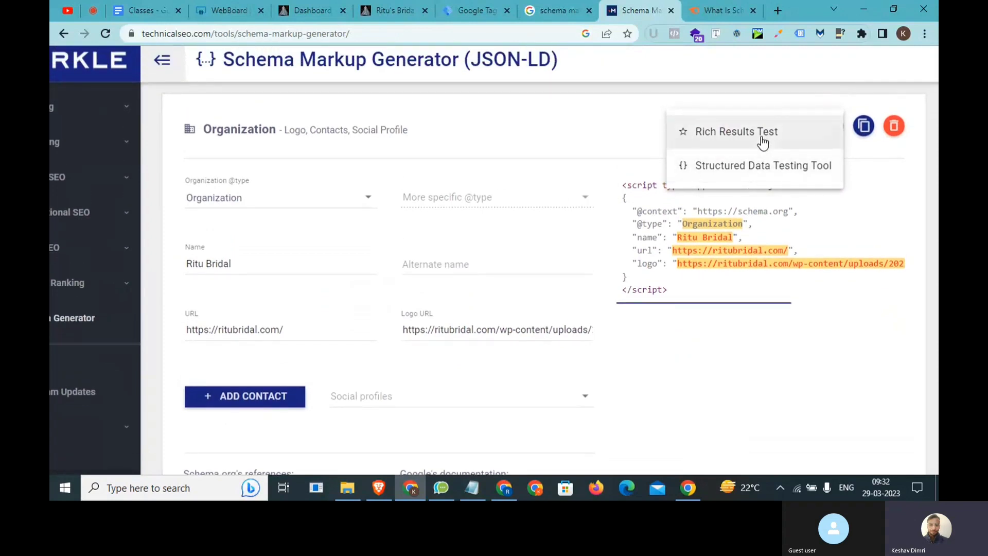
left_click(763, 142)
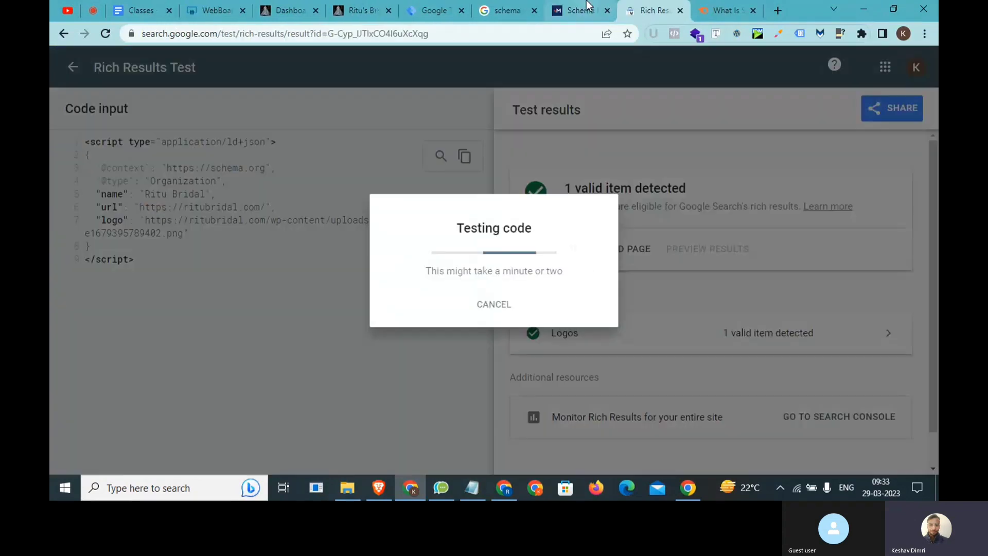
Test the generated Organization markup with the Structured Data Testing Tool and collapse the Organization result.
left_click(581, 11)
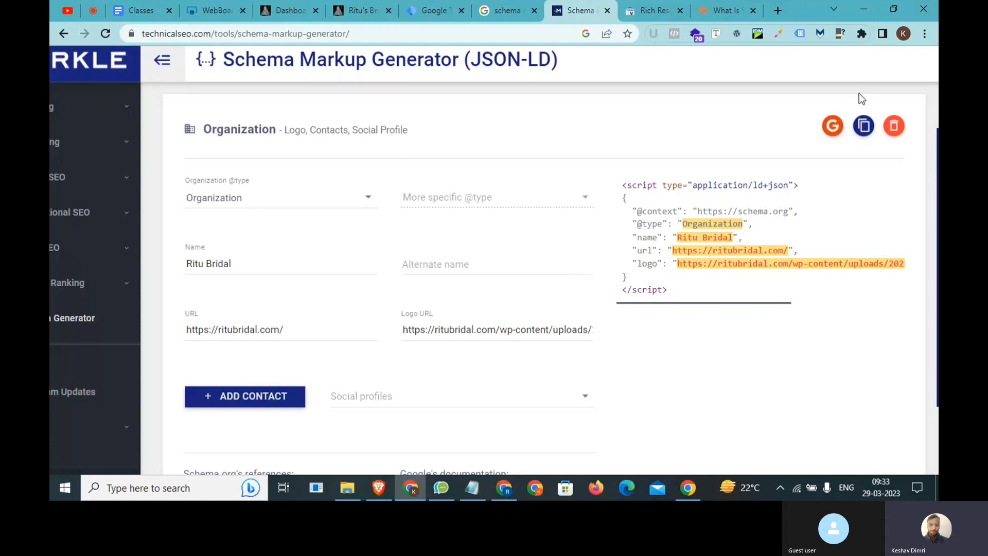
left_click(834, 128)
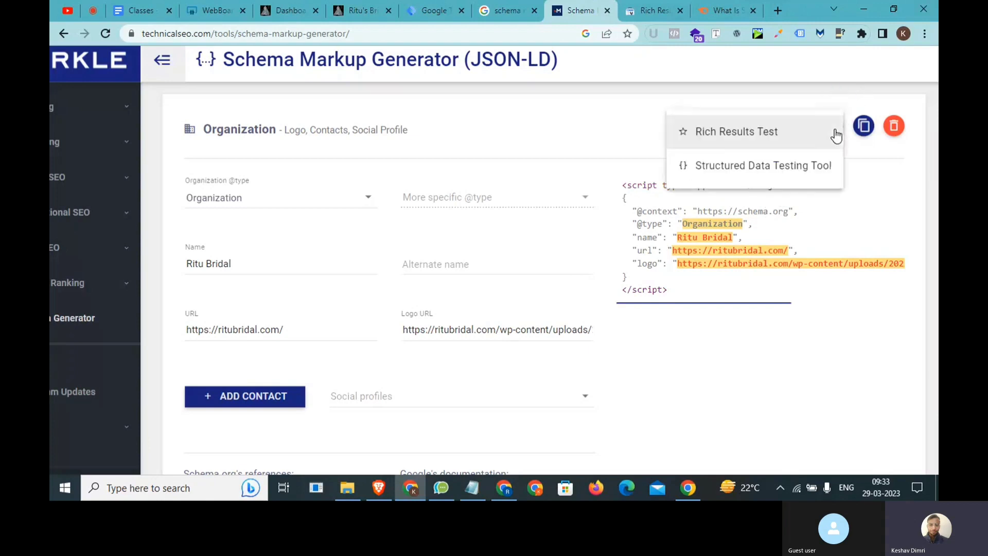
left_click(796, 176)
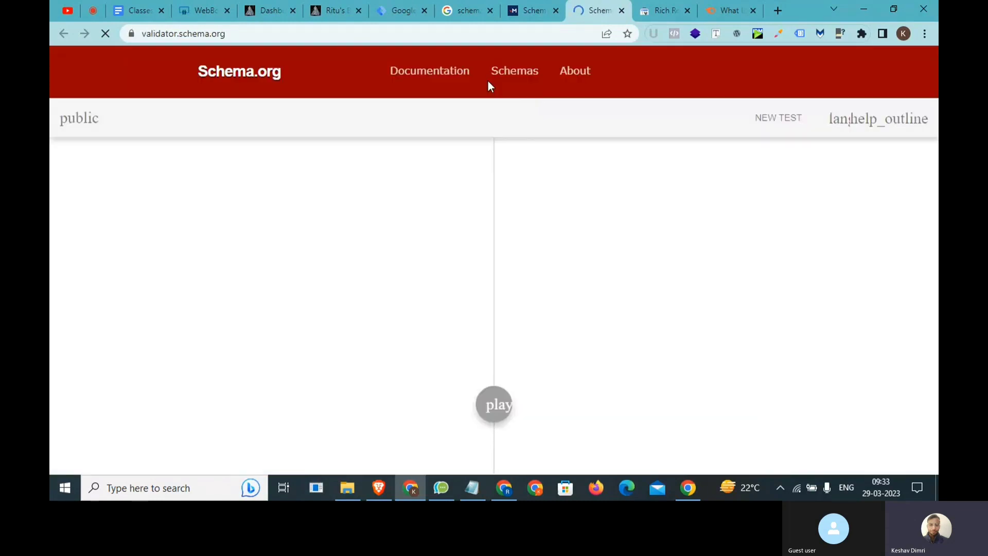
left_click(431, 35)
double_click(431, 37)
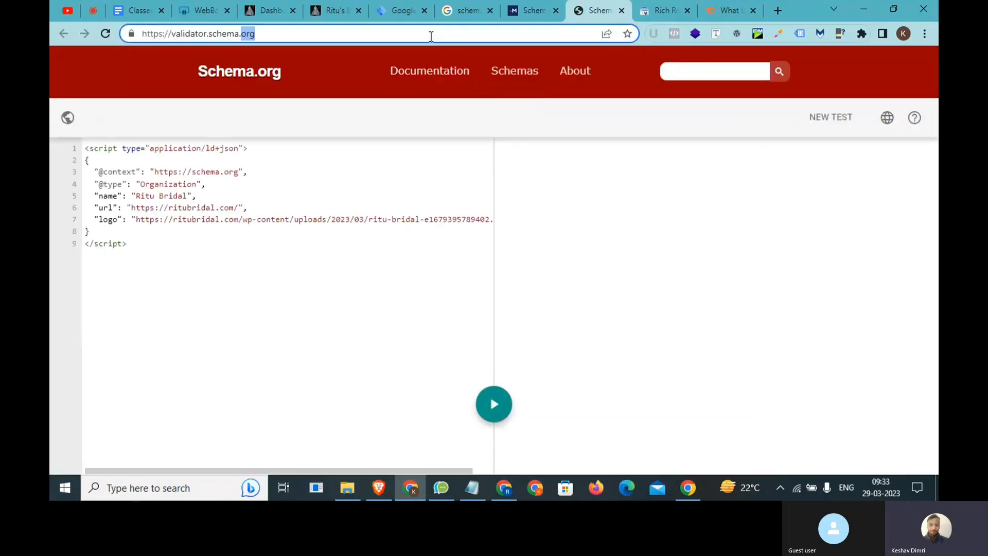
left_click_drag(212, 250, 66, 151)
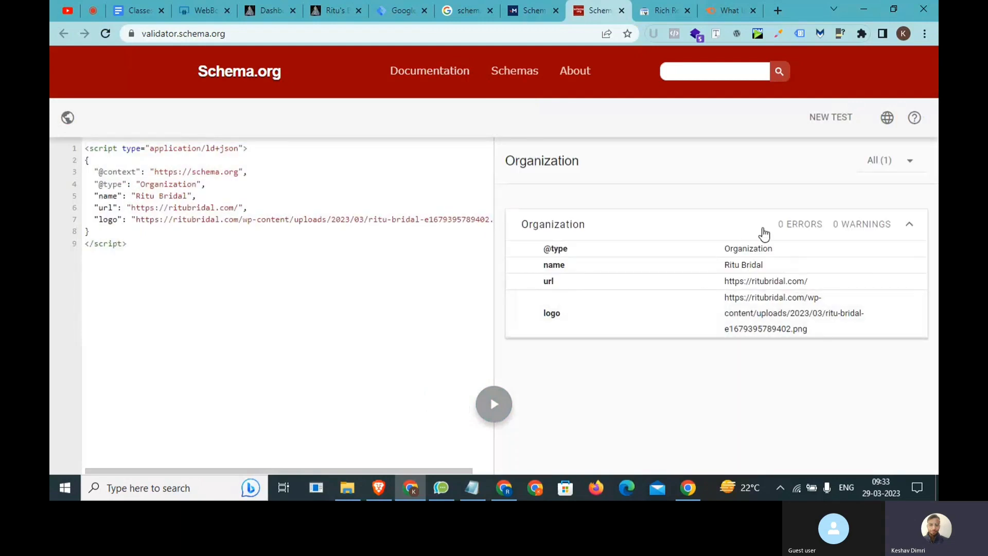
left_click(764, 234)
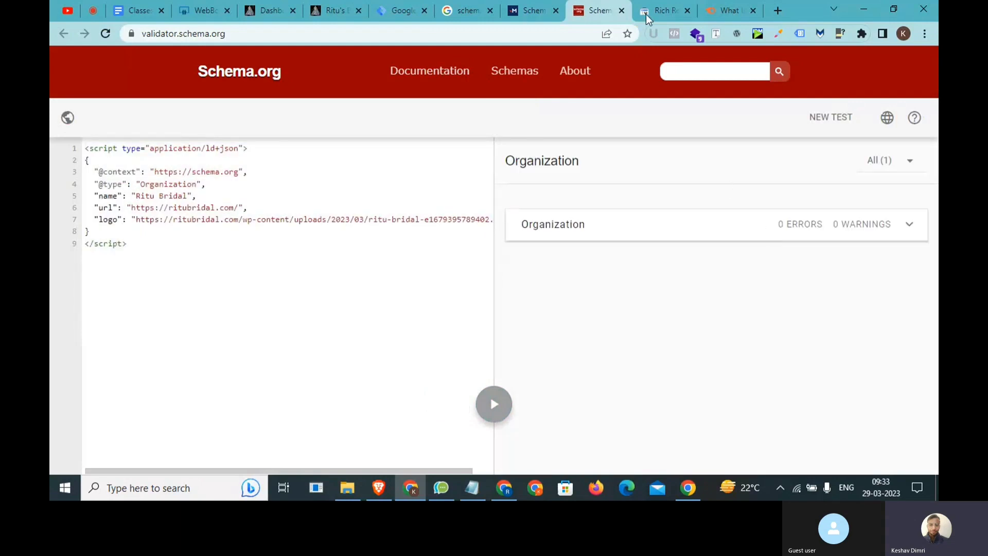
Review the generated Organization script and the testing tools offered in the schema markup generator.
left_click(519, 9)
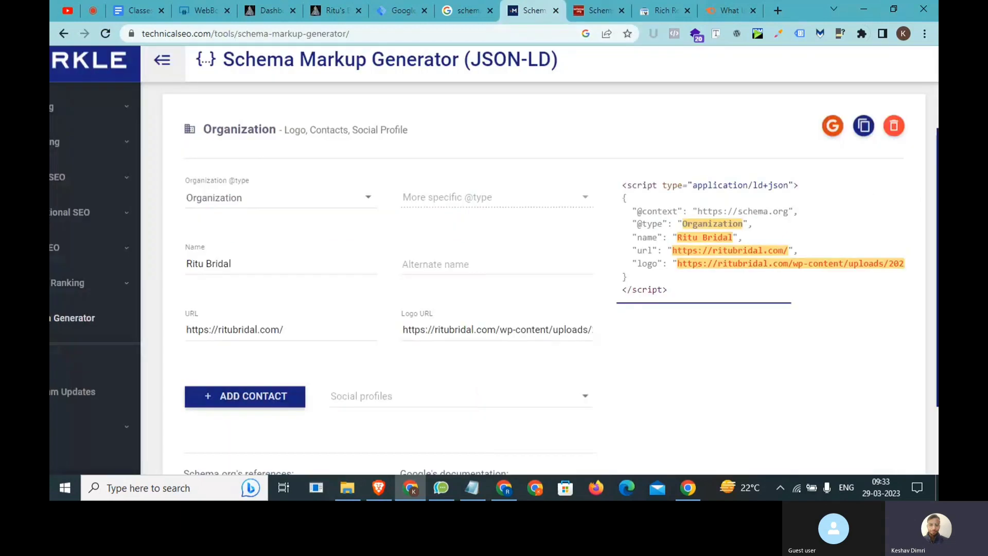
left_click_drag(685, 295, 621, 186)
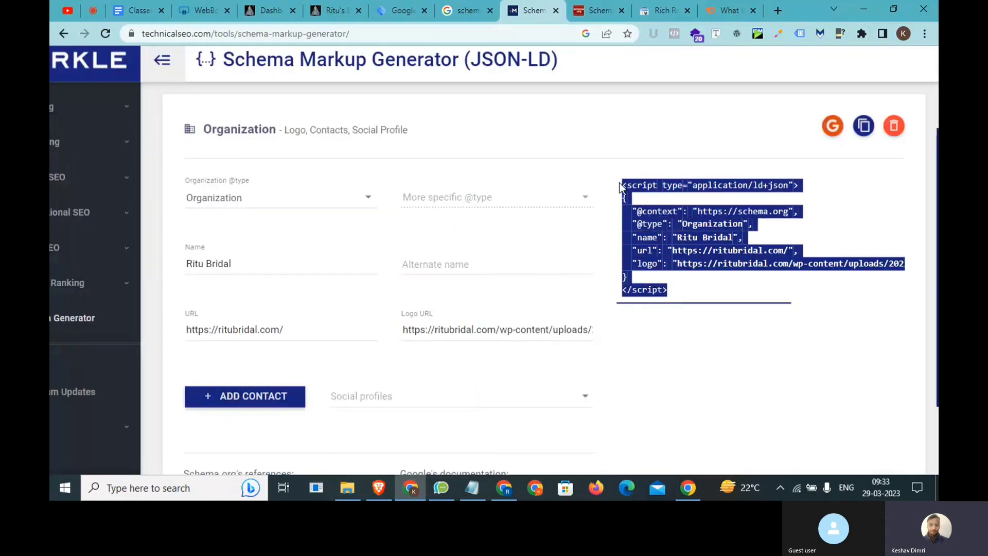
left_click(831, 127)
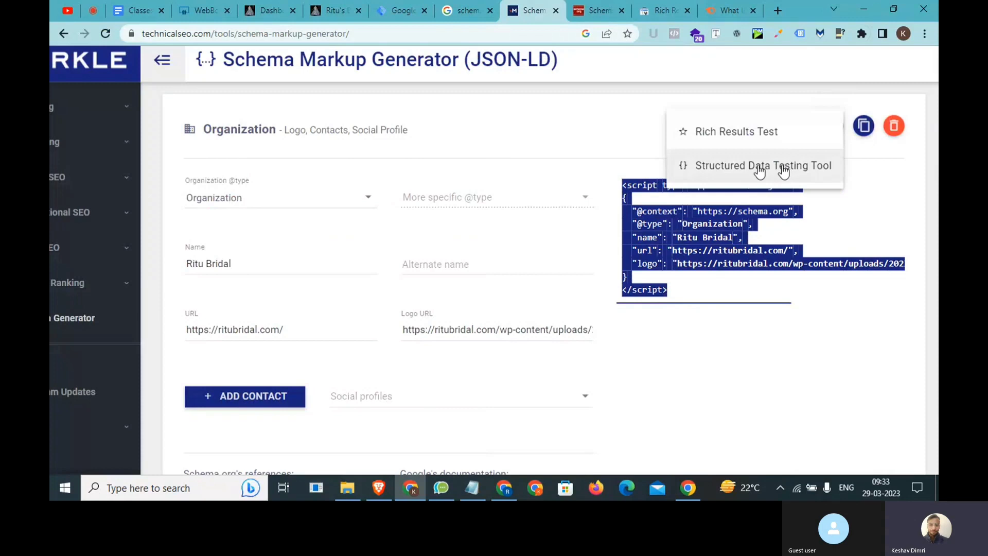
left_click(694, 303)
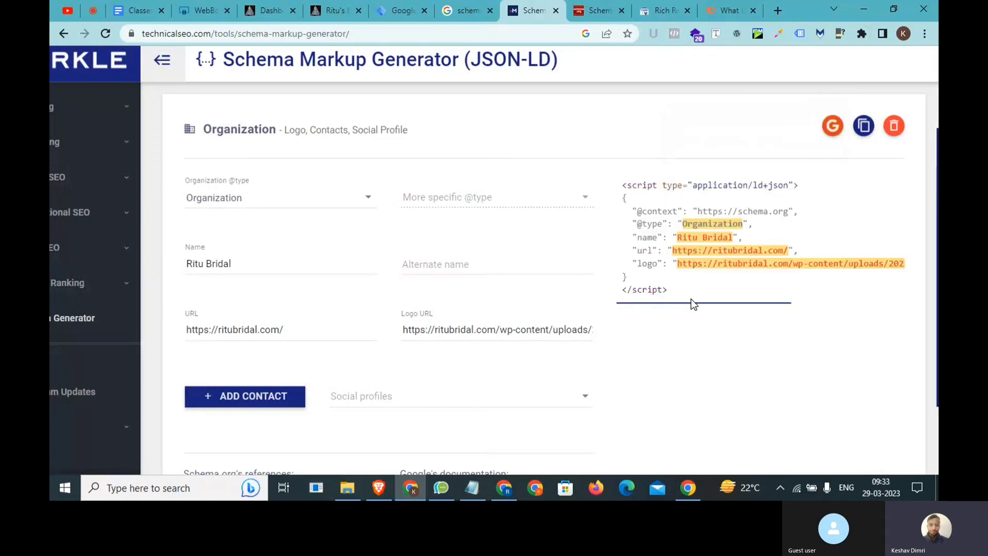
scroll(693, 304, "down", 2)
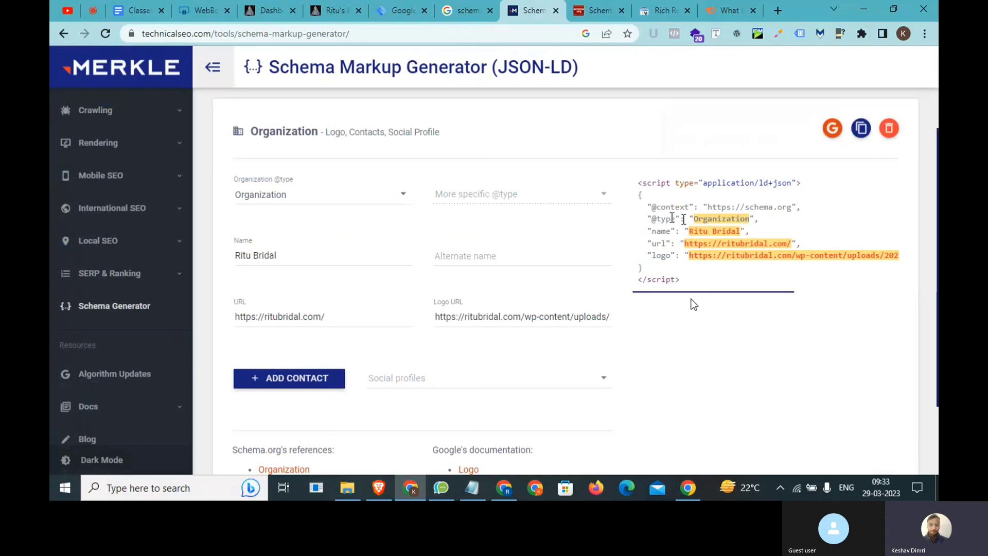
Copy the whole generated Organization script and paste it over the existing code in the Schema.org validator.
triple_click(684, 220)
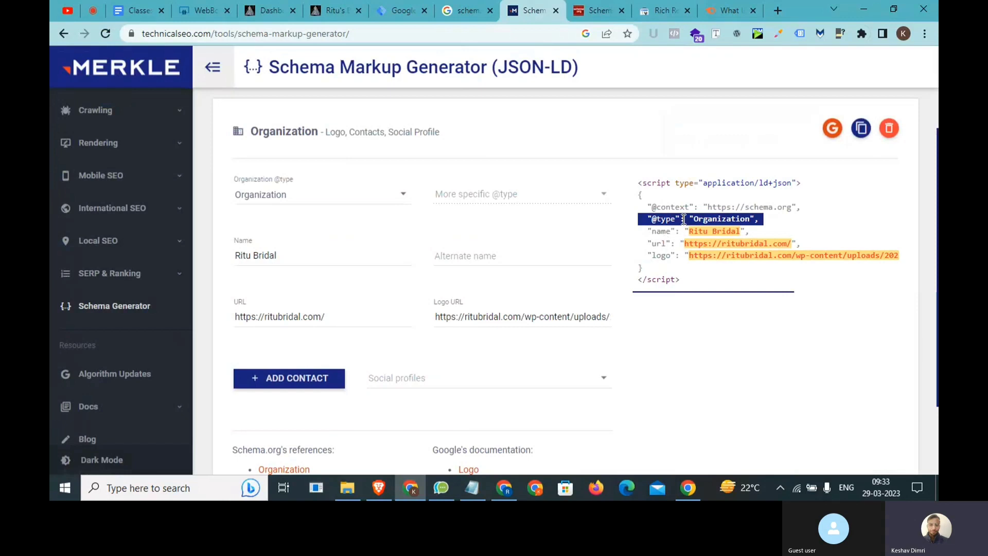
key("ctrl+a")
double_click(687, 260)
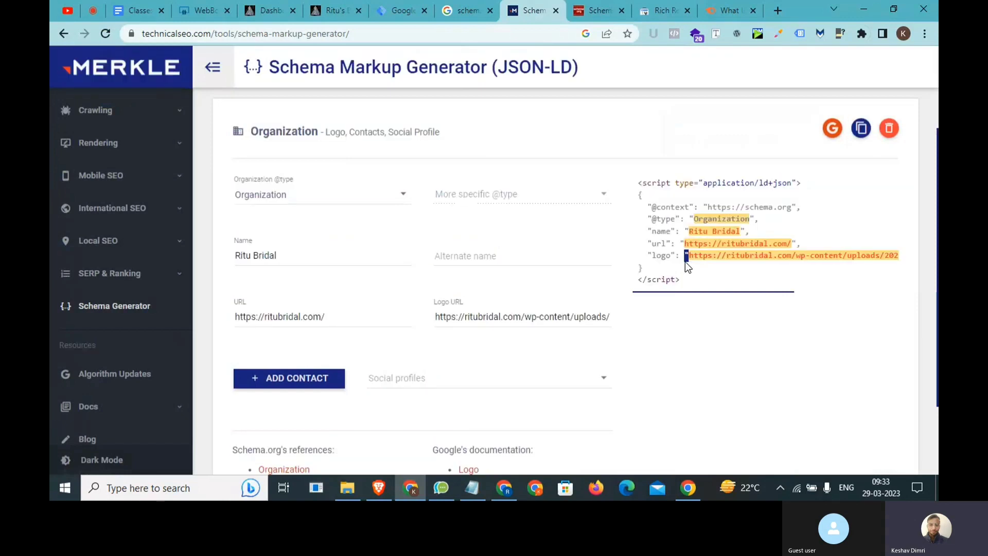
left_click_drag(689, 282, 639, 191)
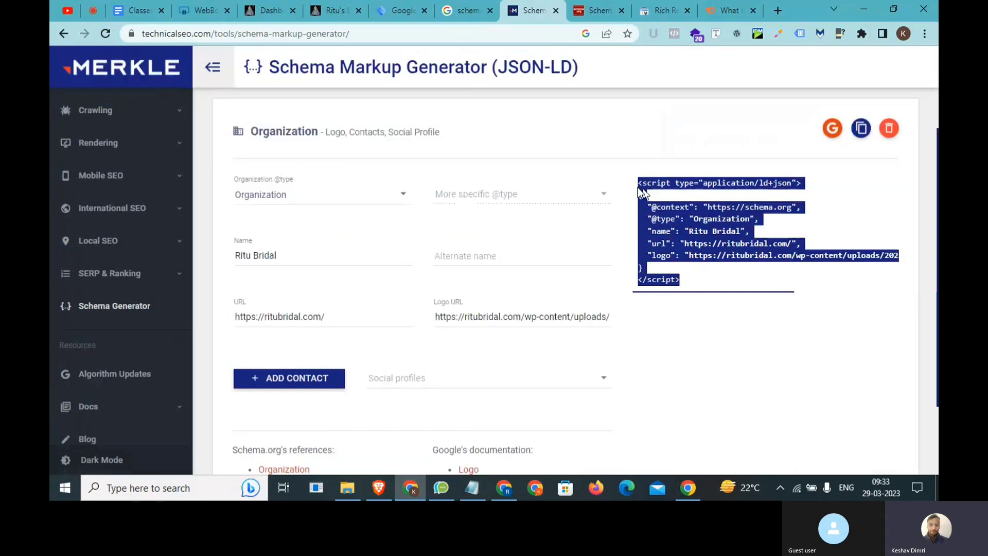
left_click(601, 4)
left_click(196, 224)
key("ctrl+a")
key("ctrl+v")
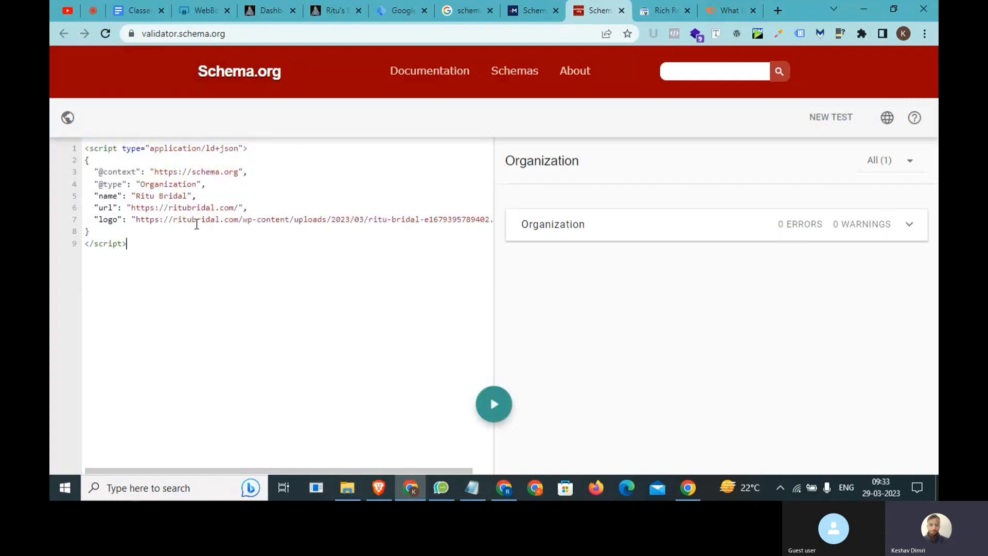
key("BackSpace")
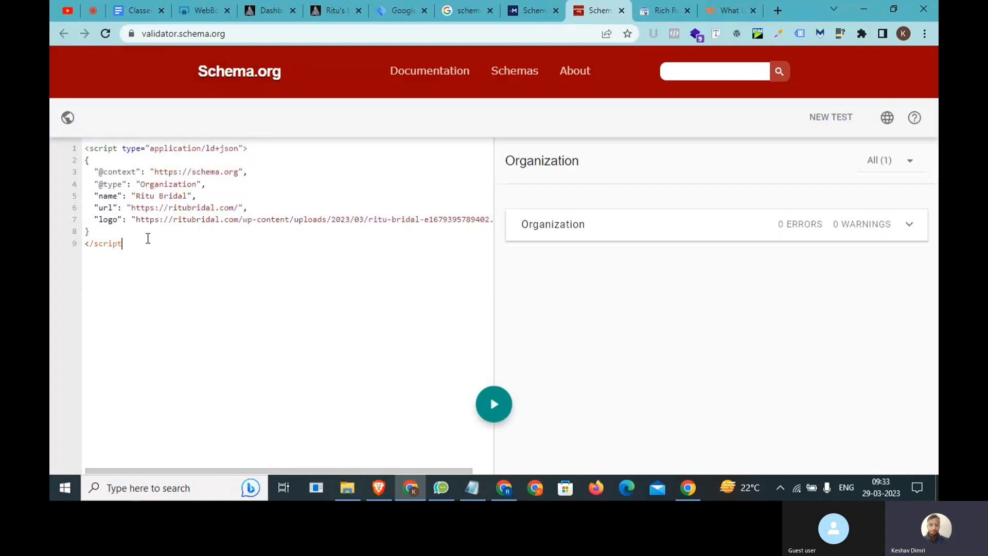
left_click(496, 413)
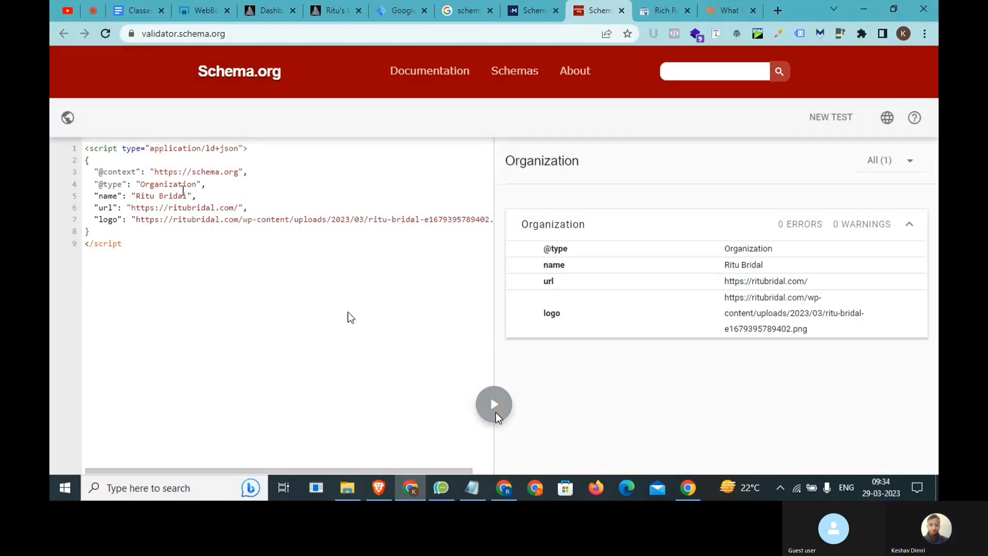
left_click(108, 196)
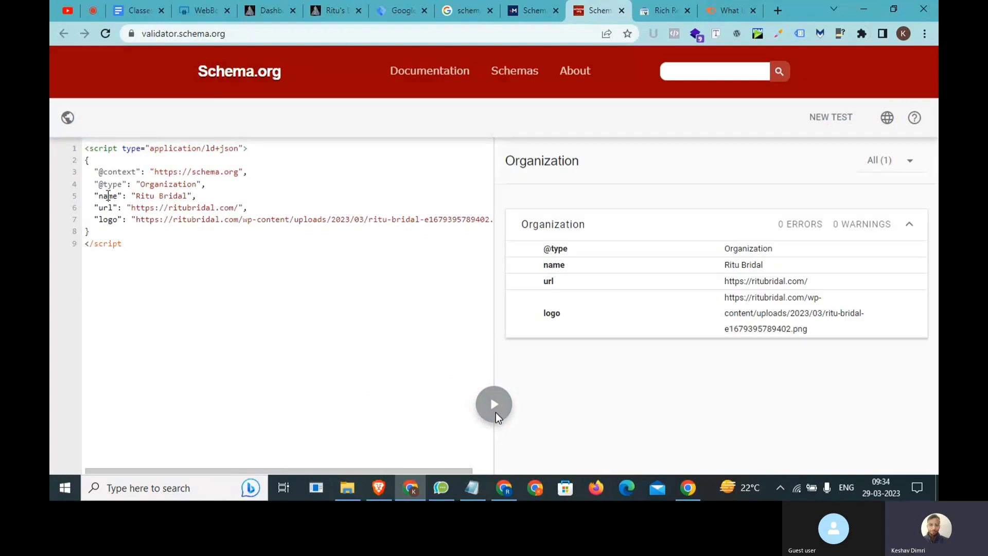
left_click(127, 183)
key("BackSpace")
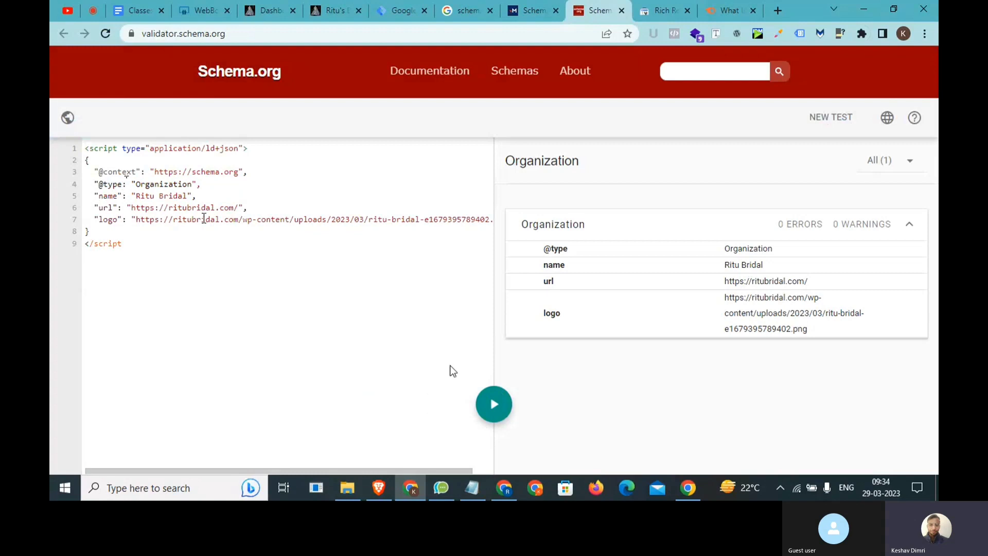
left_click(509, 418)
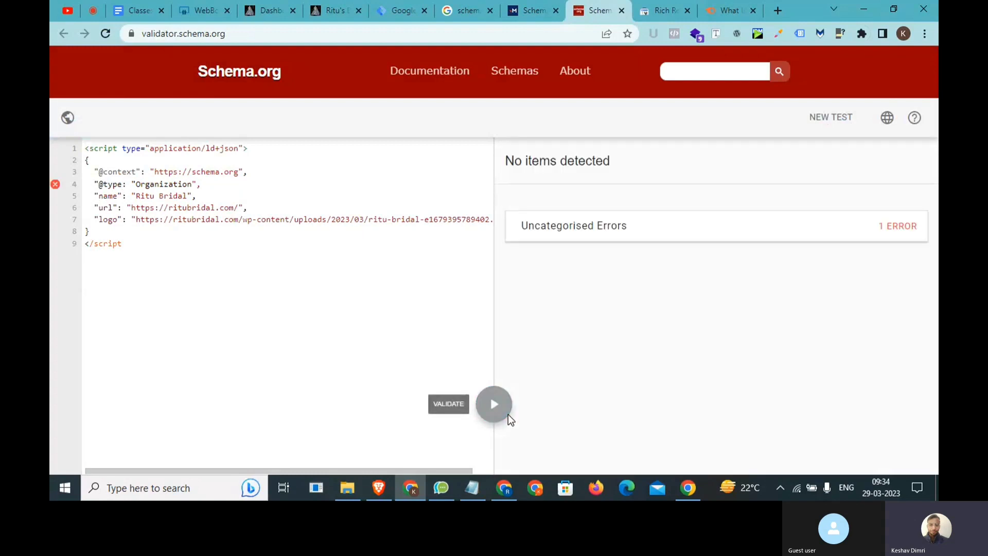
Examine the JSON-LD error details in the validator and revisit the generator's testing options.
left_click_drag(665, 235, 528, 223)
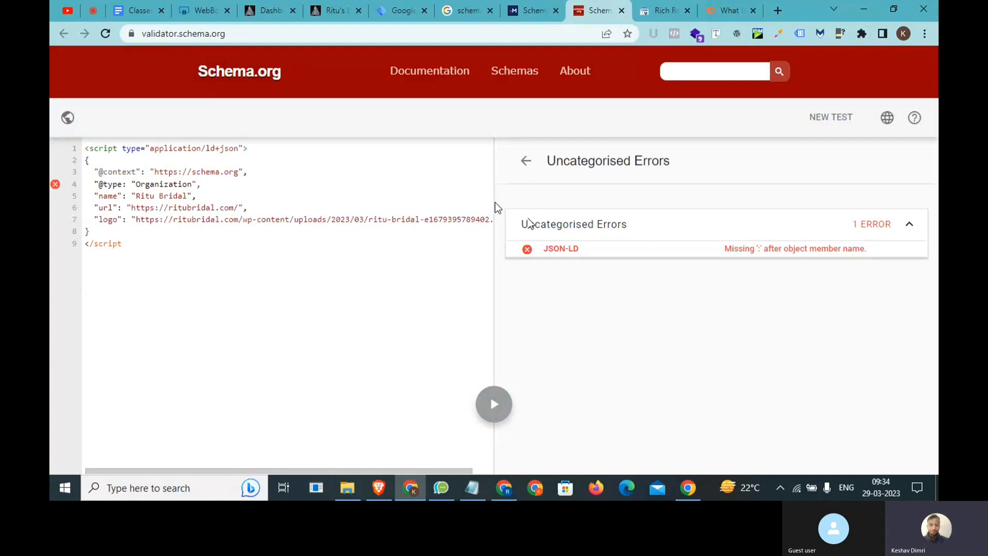
left_click(329, 238)
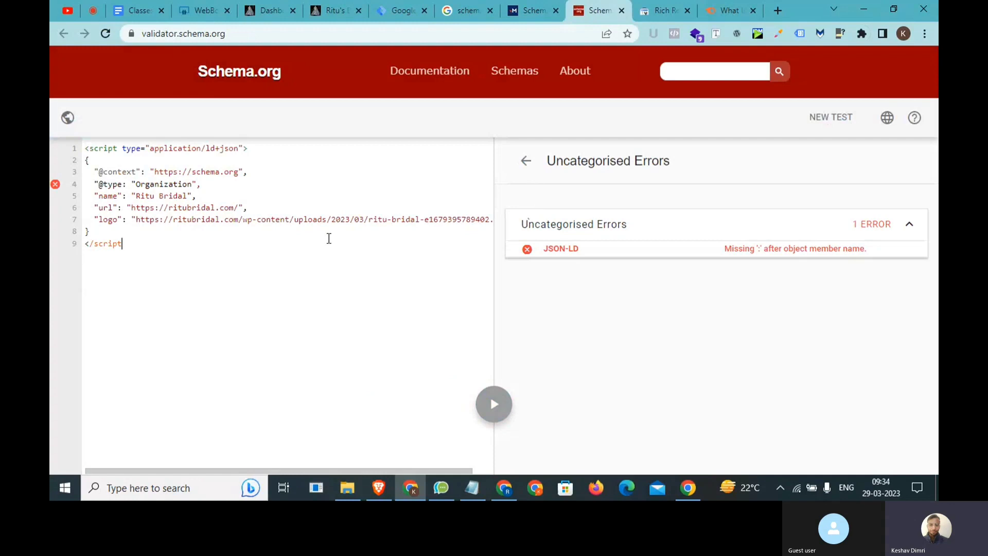
left_click(532, 6)
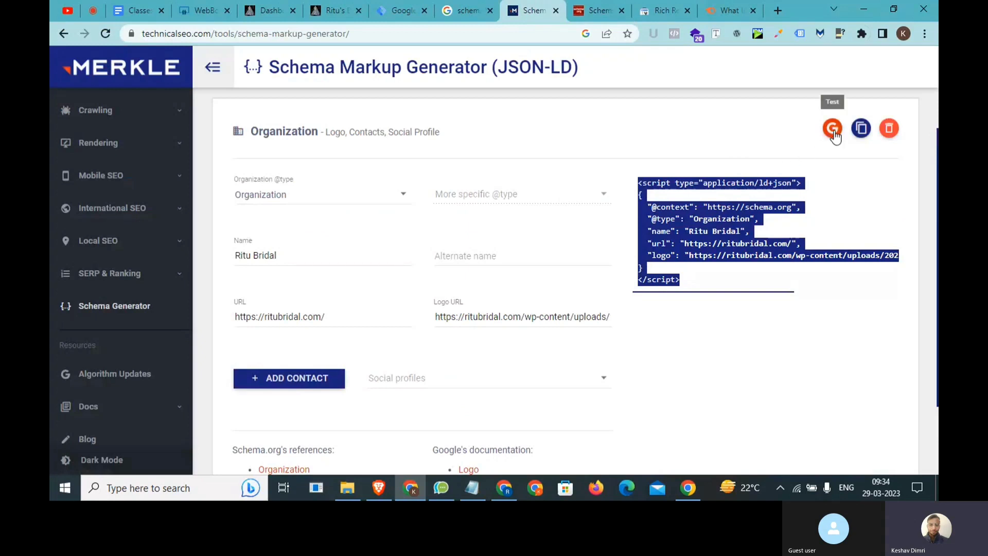
left_click(833, 129)
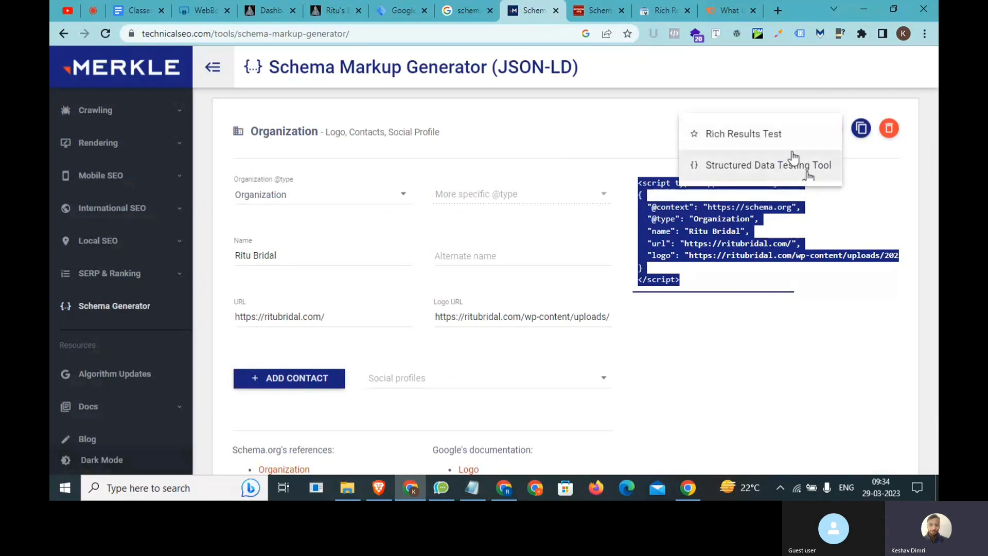
left_click(611, 7)
left_click(151, 243)
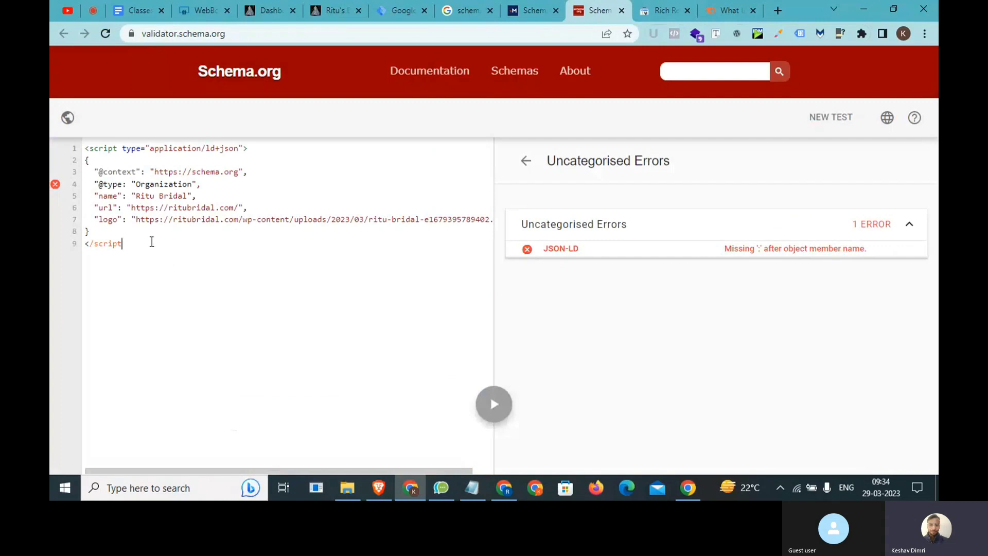
key("BackSpace")
left_click(123, 196)
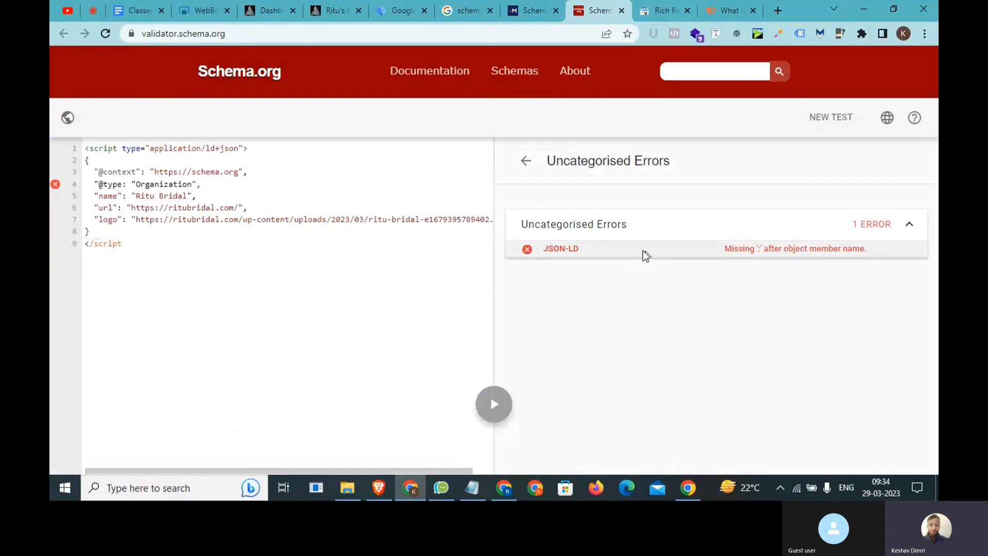
left_click_drag(591, 246, 551, 245)
Replace the faulty validator code with the copied original Organization script and validate it again.
left_click(230, 287)
key("ctrl+a")
key("ctrl+v")
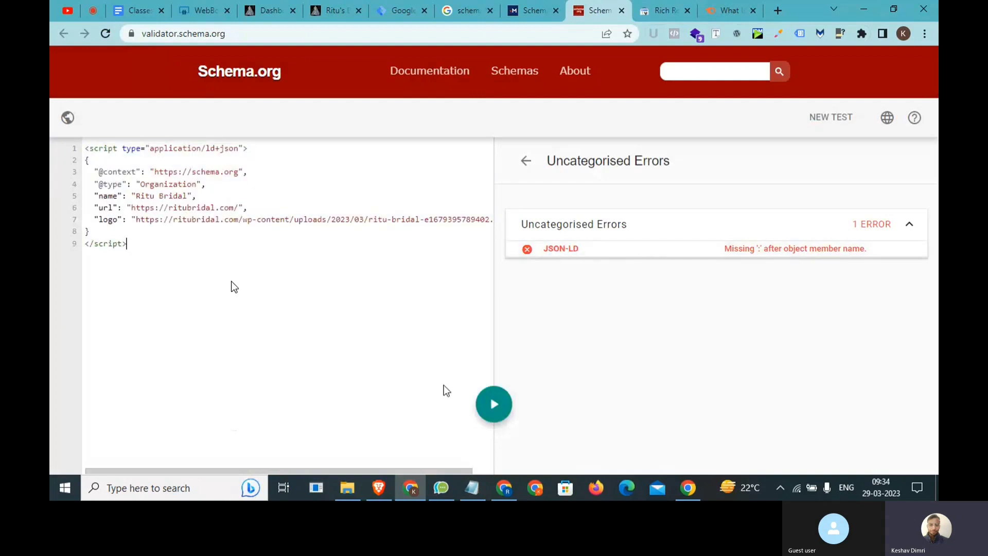
left_click(494, 410)
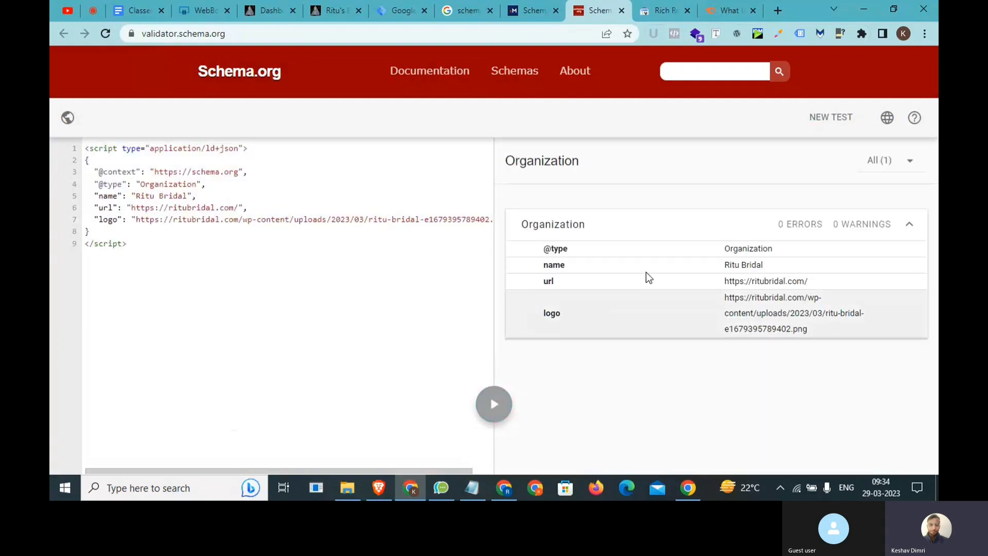
Paste the Organization JSON-LD script below the schema type list in Notepad, zoom out to 40%, and add blank lines after it.
left_click(536, 9)
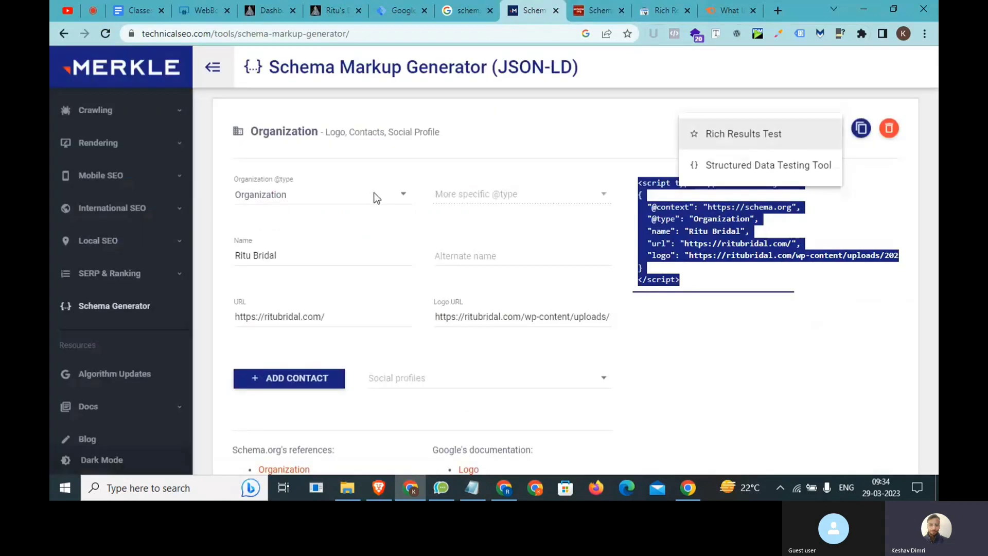
left_click(469, 487)
left_click(418, 294)
type("<script type=\"application/ld+json\"> {   \"@context\": \"https://schema.org\",   \"@type\": \"Organization\",   \"name\": \"Ritu Bridal\",   \"url\": \"https://ritubridal.com/\",   \"logo\": \"https://ritubridal.com/wp-content/uploads/2023/03/ritu-bridal-e1679395789402.png\" } </script>")
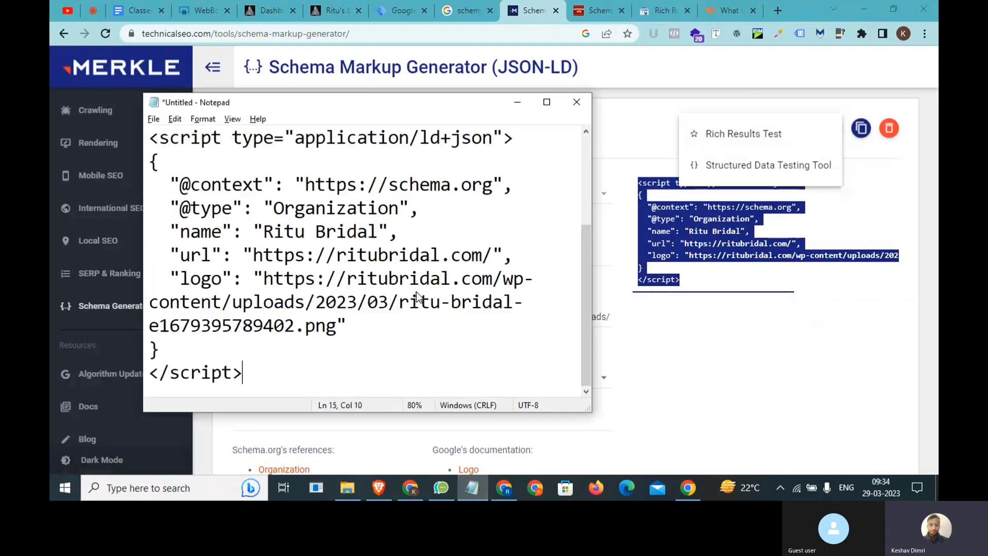
scroll(416, 292, "down", 4)
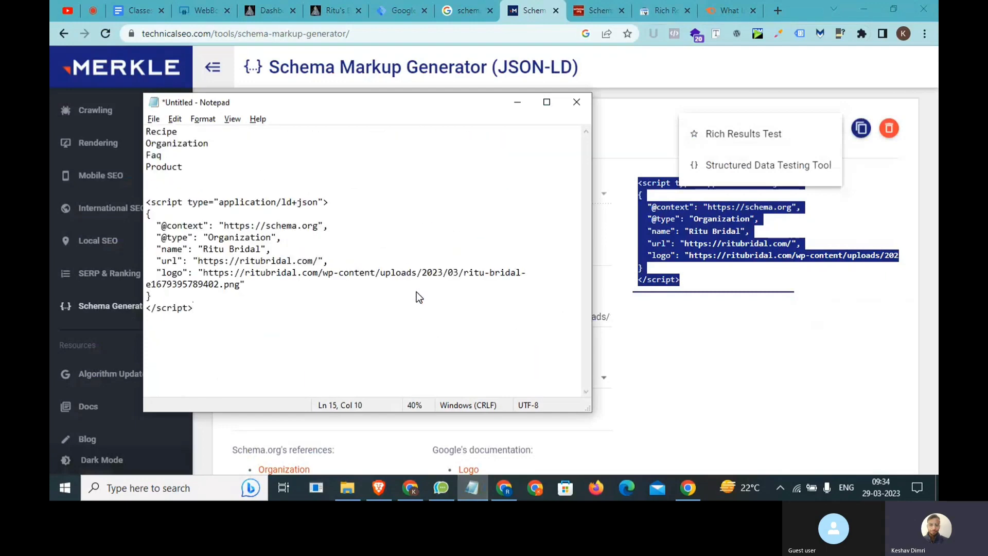
key("Return")
key("Return")
key("Return")
key("alt+Tab")
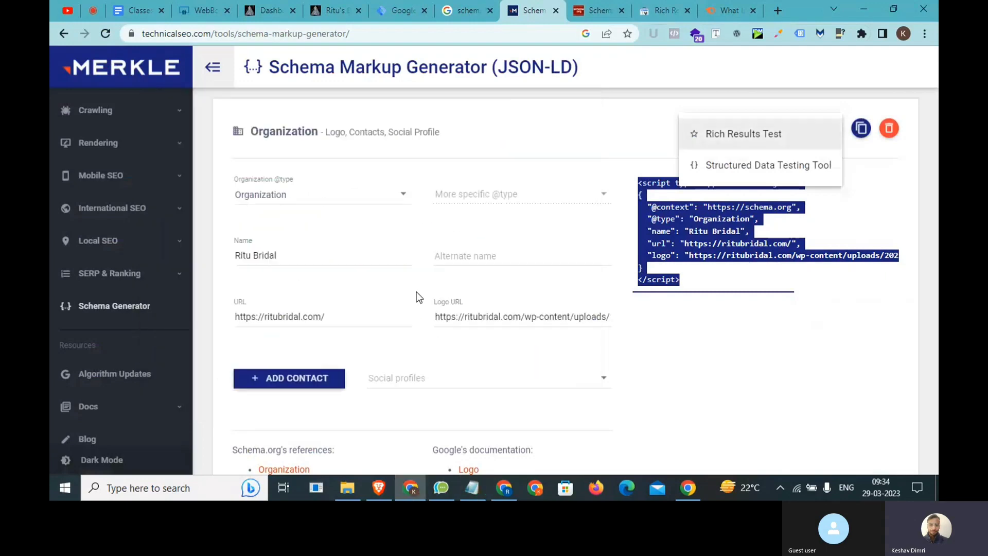
Copy the generated Organization code in the schema generator and clear all entered Organization form data.
left_click(865, 137)
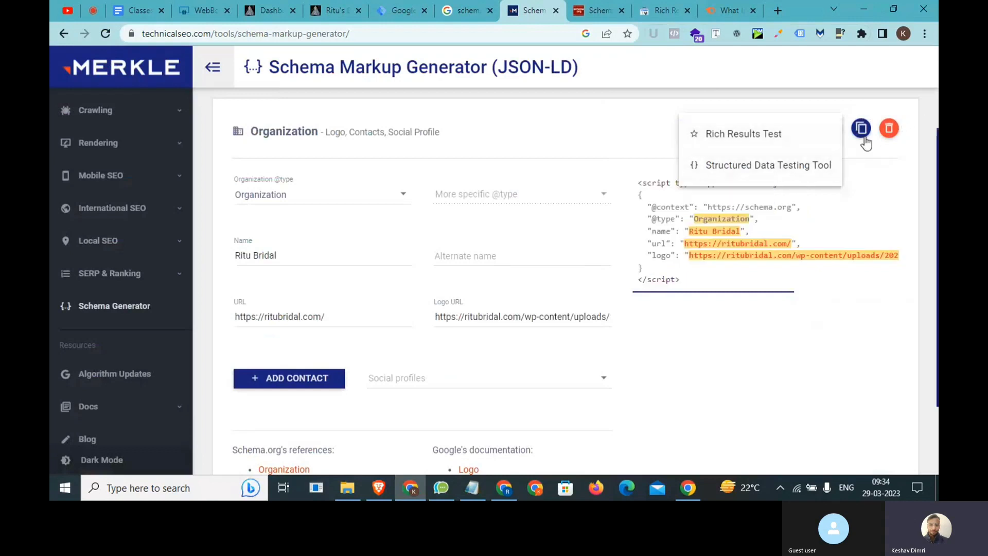
left_click(895, 129)
left_click(538, 287)
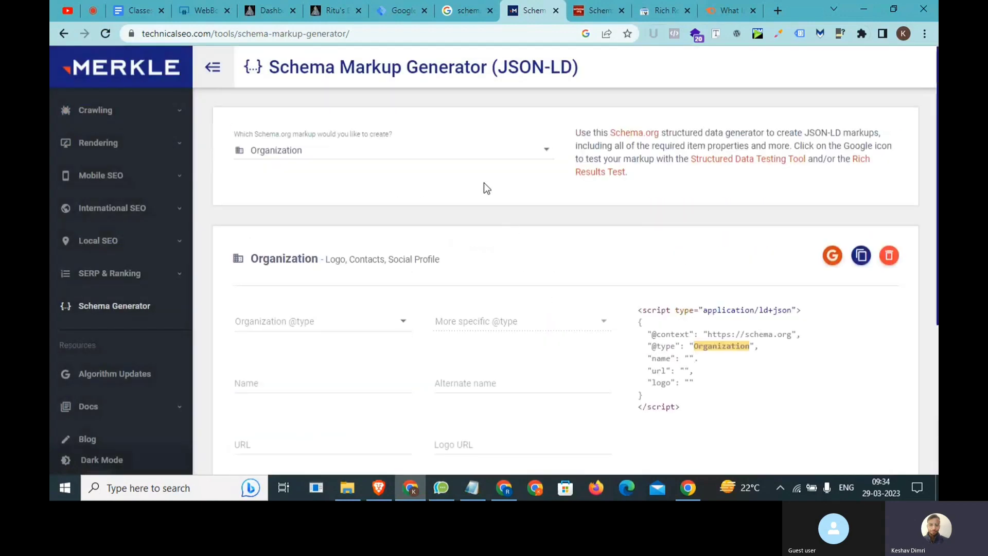
Change the schema markup being created from Organization to Product.
left_click(461, 161)
scroll(461, 161, "down", 1)
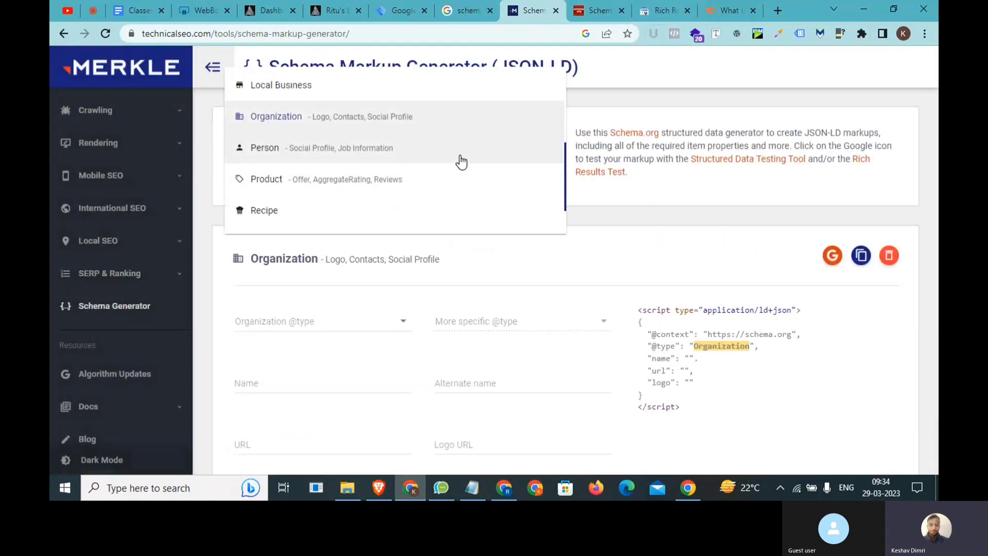
left_click(391, 184)
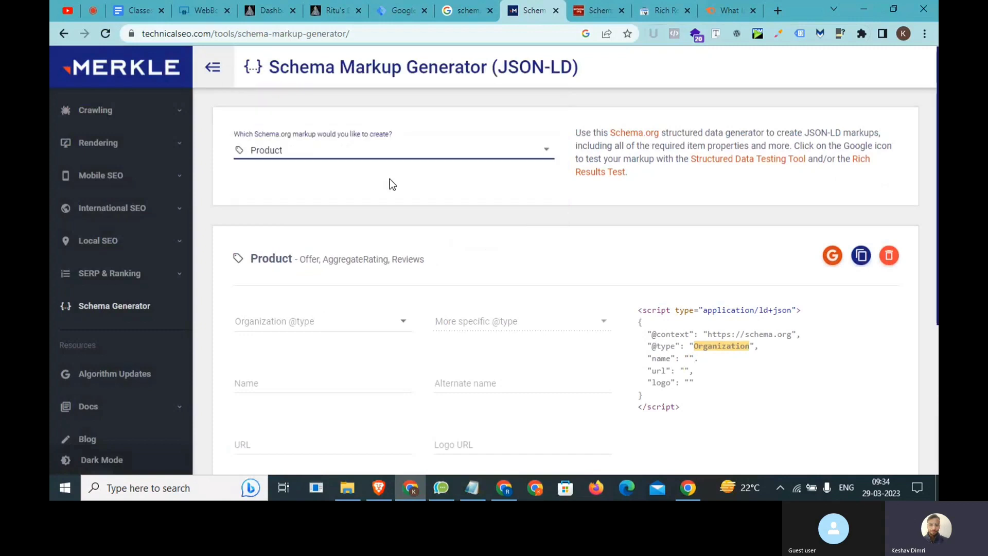
Enter Bridal Lehenga as the product's name in the Product markup.
scroll(390, 178, "down", 2)
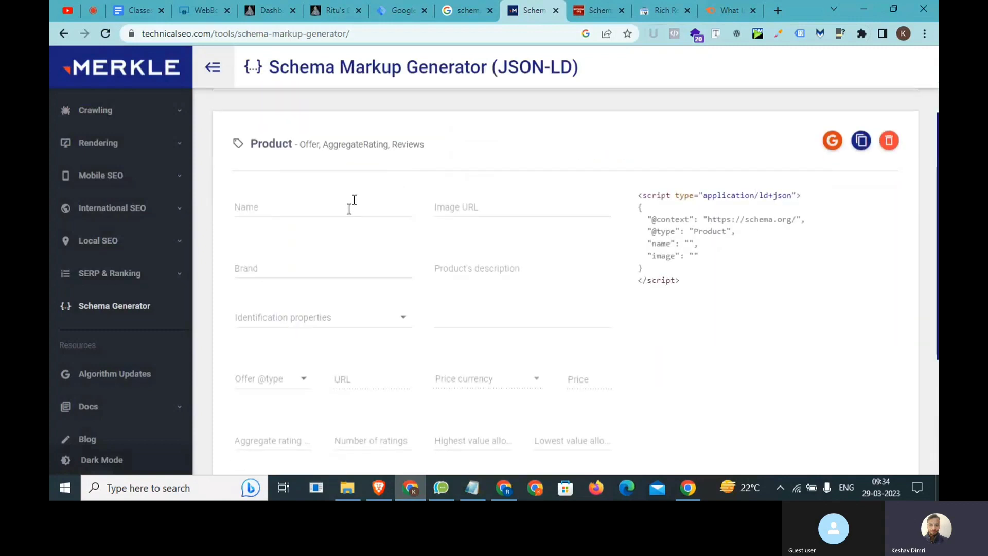
left_click(350, 207)
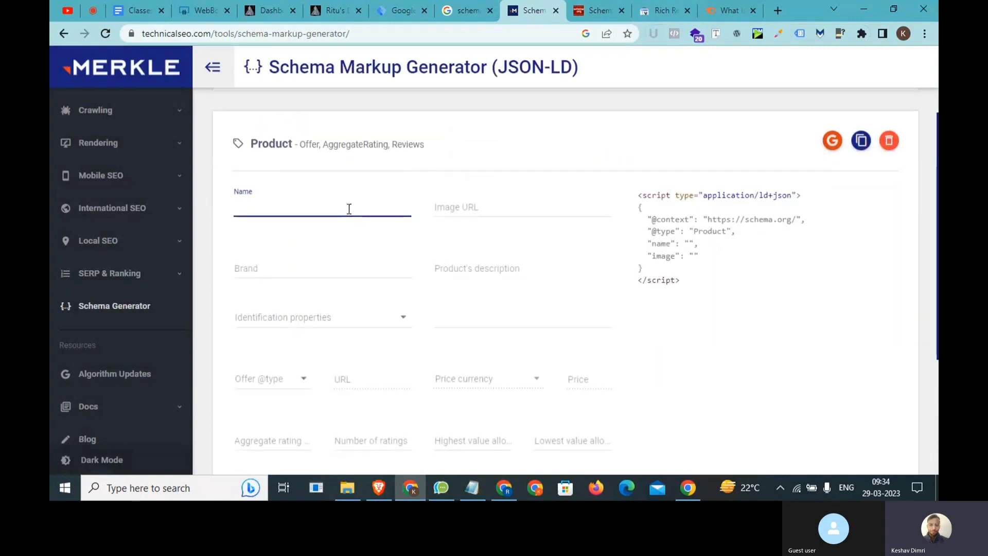
type("BridalLehenga")
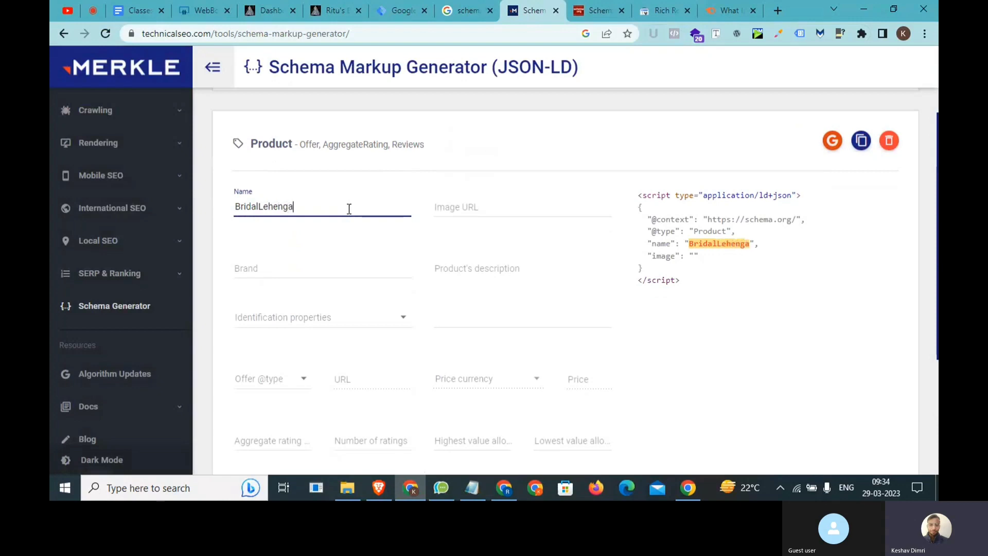
key("Left")
key("Left")
key("Left")
key("Left")
key("Left")
key("Left")
key("Left")
key("Left")
Open the Non Bridal category image from the Ritu Bridal homepage in a new tab and copy its web address.
left_click(477, 205)
left_click(479, 6)
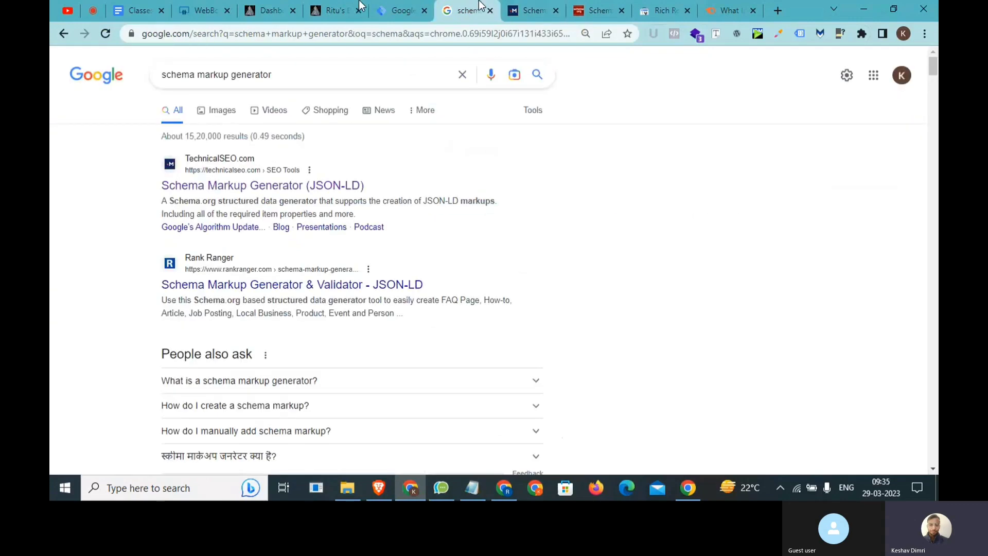
left_click(348, 6)
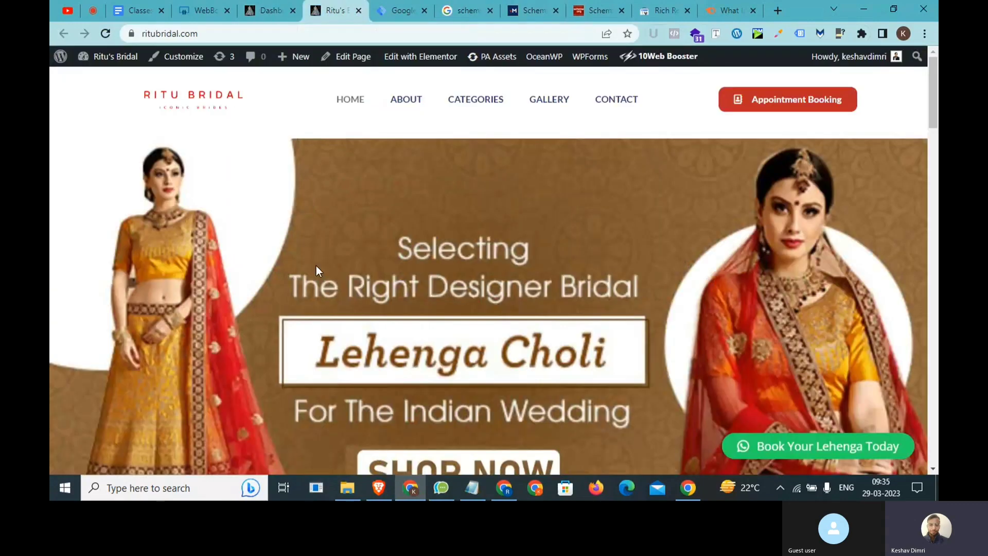
scroll(322, 300, "down", 10)
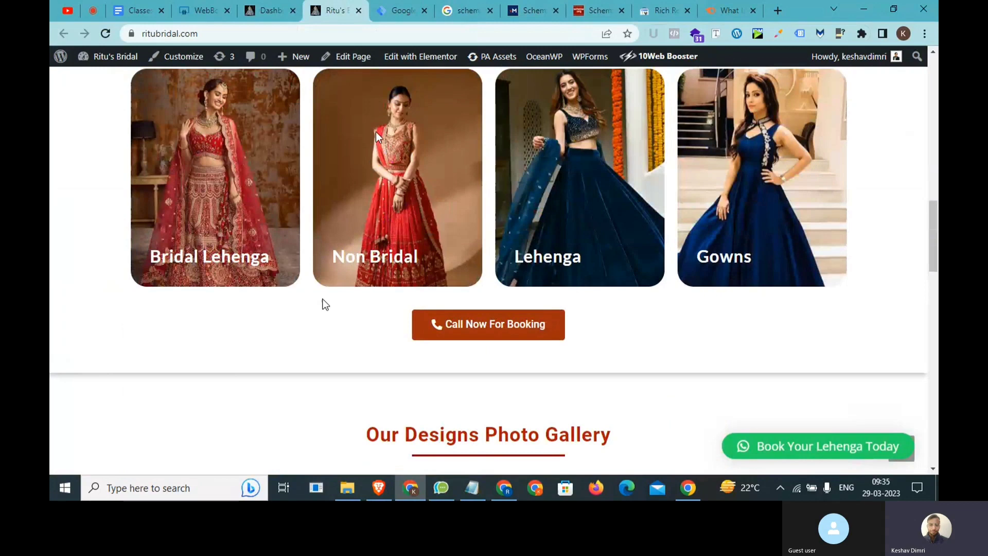
right_click(375, 132)
left_click(400, 143)
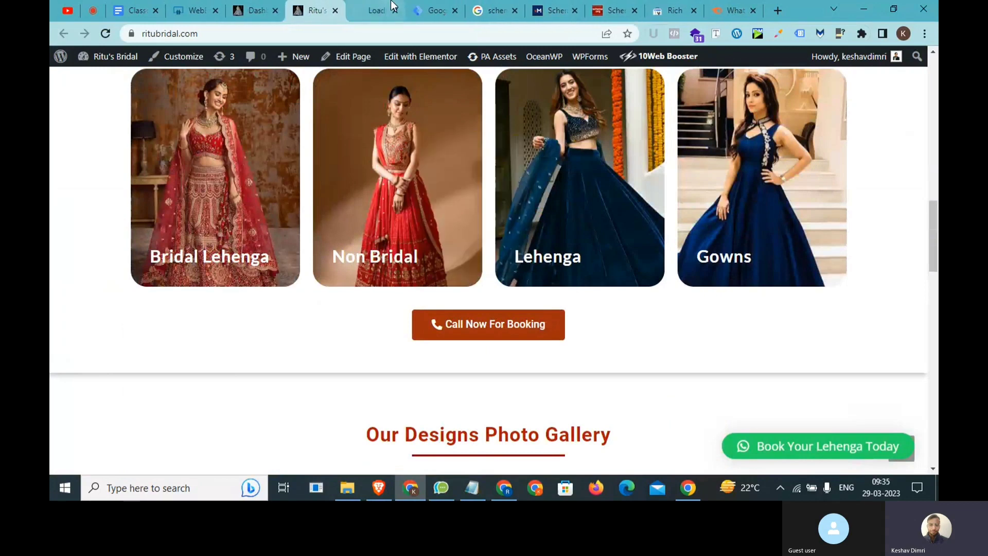
left_click(375, 11)
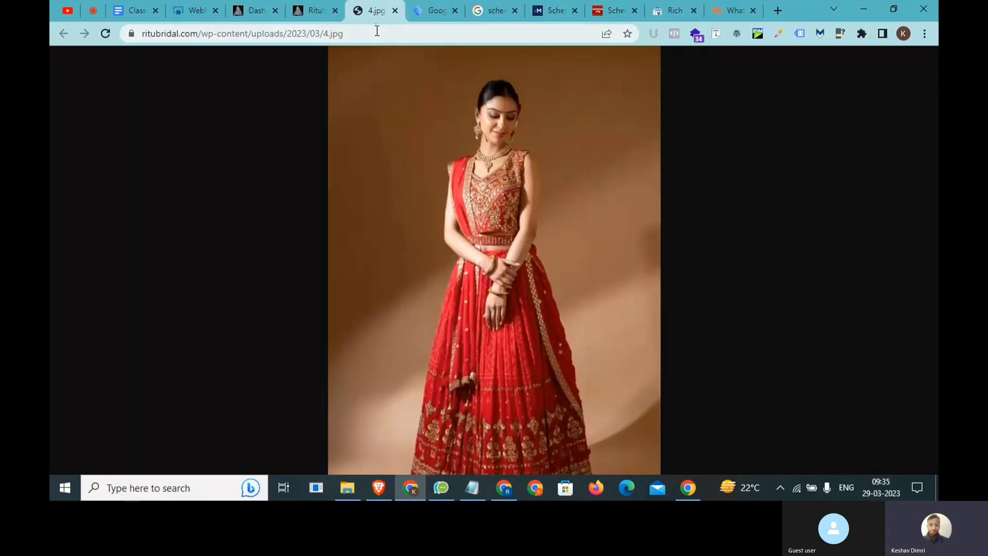
left_click(378, 31)
key("ctrl+c")
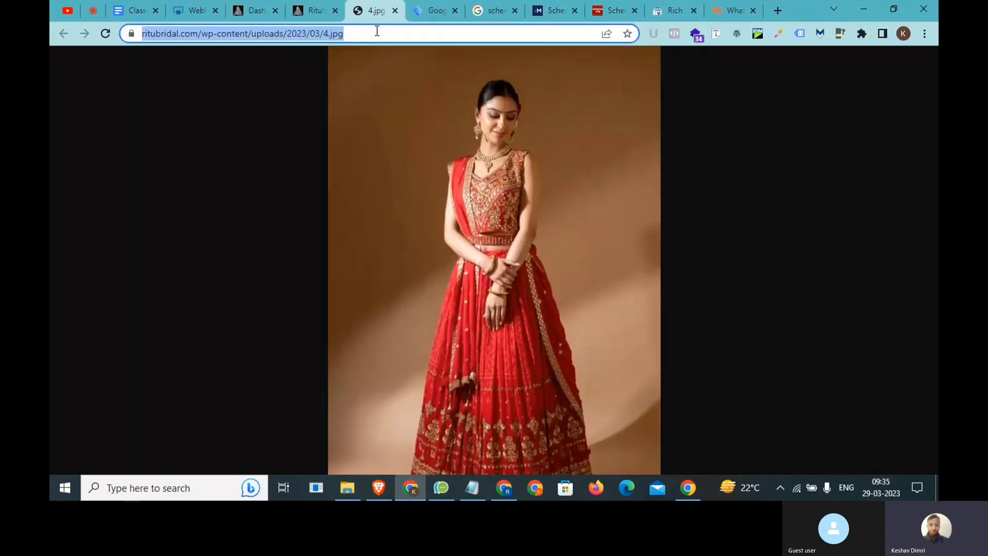
Close the image tab and paste the copied address as the product's image URL in the schema generator.
left_click(396, 10)
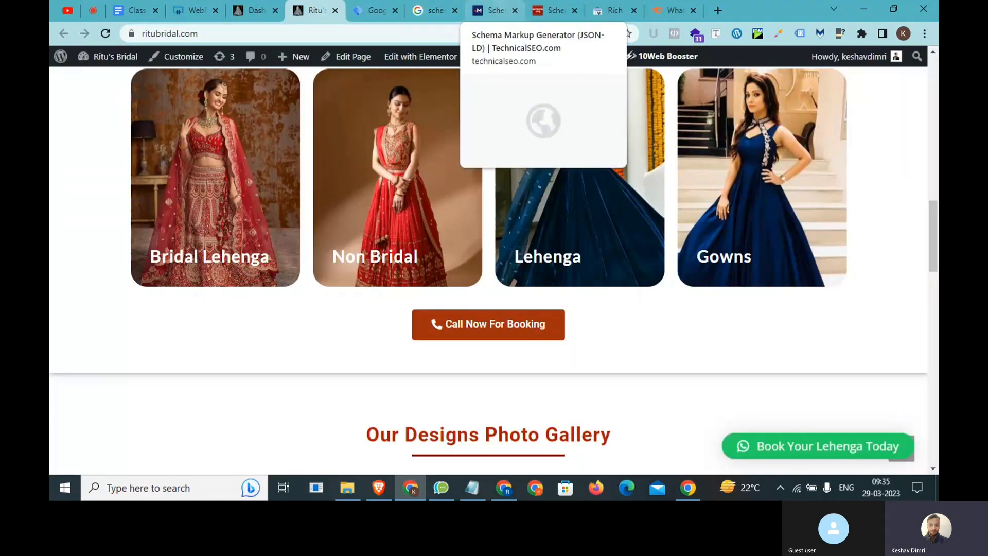
left_click(492, 10)
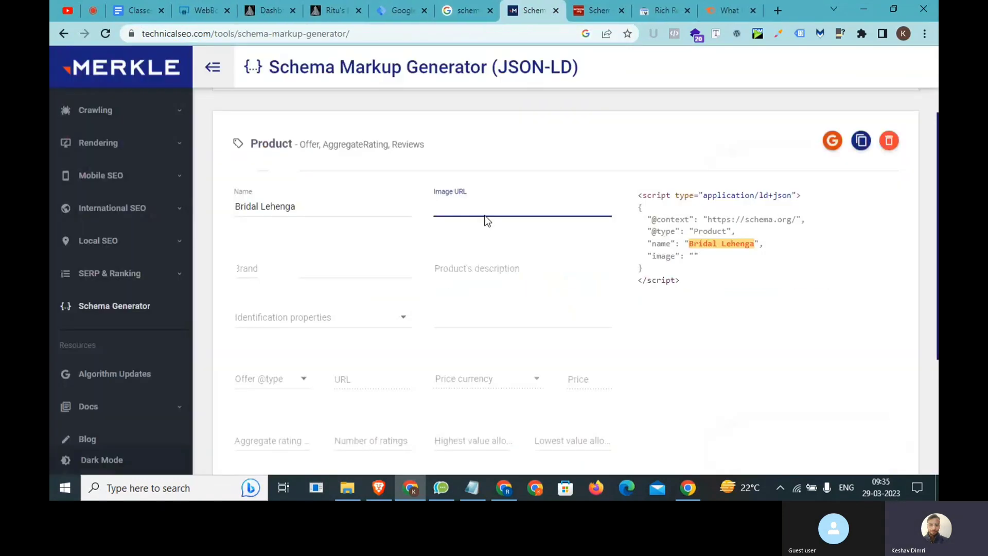
left_click(484, 211)
key("ctrl+v")
Set the product's brand to Ritu Brand, leaving the description empty.
left_click(351, 273)
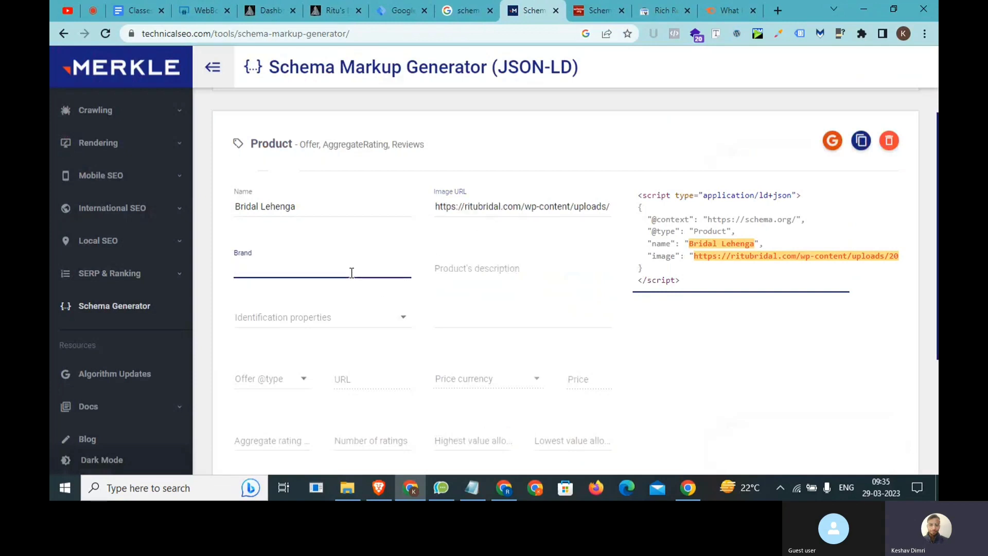
type("Ritu Brand")
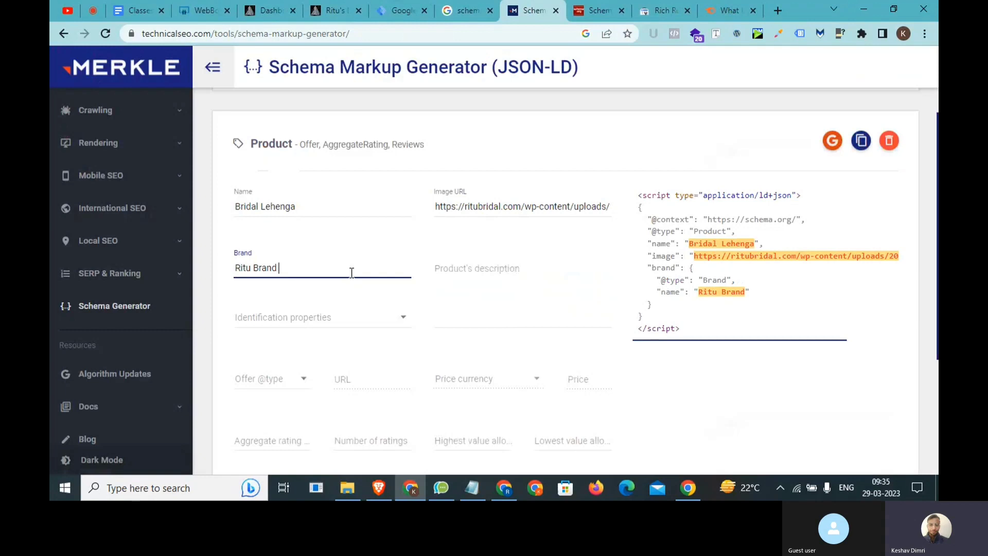
left_click(472, 271)
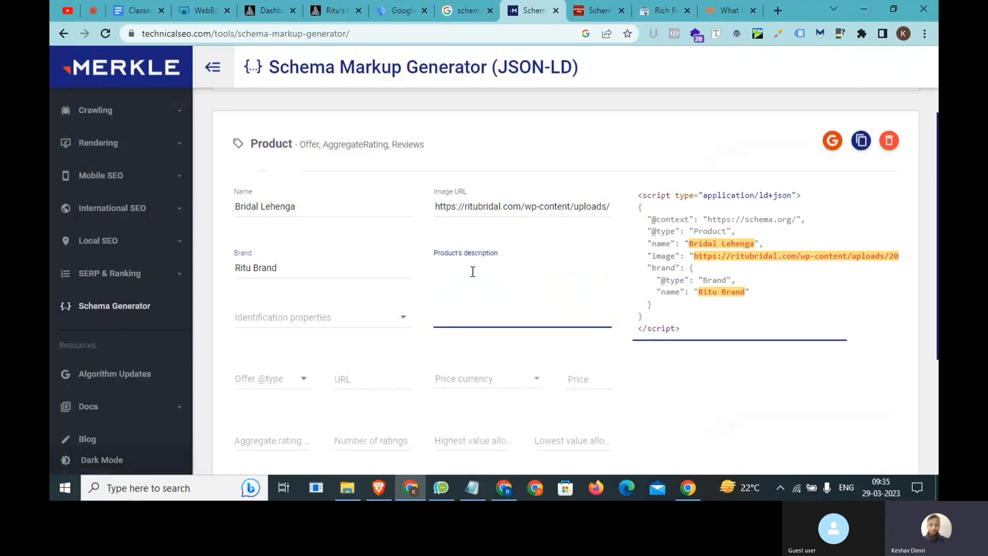
scroll(473, 272, "down", 1)
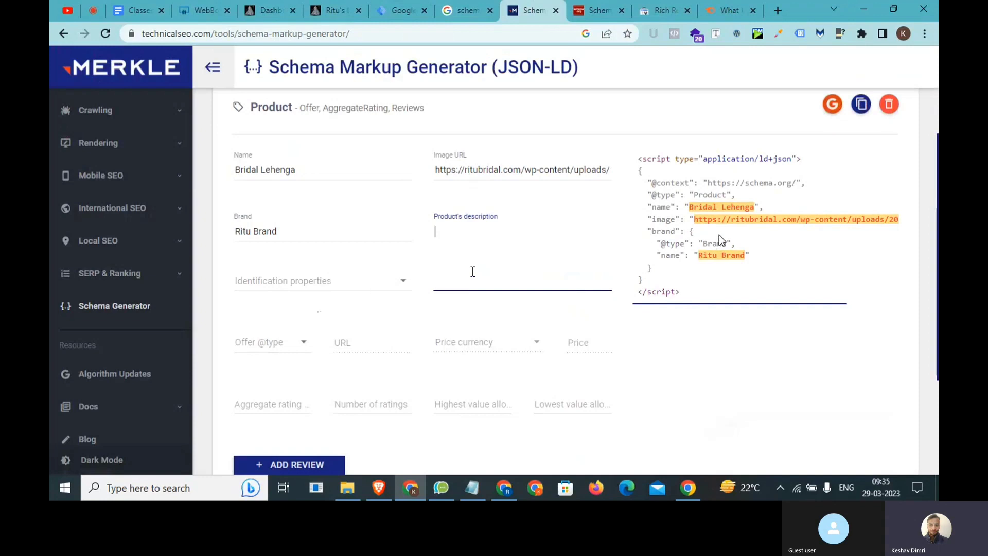
Add the sku identification property to the product and set its value to RITU112.
left_click(360, 281)
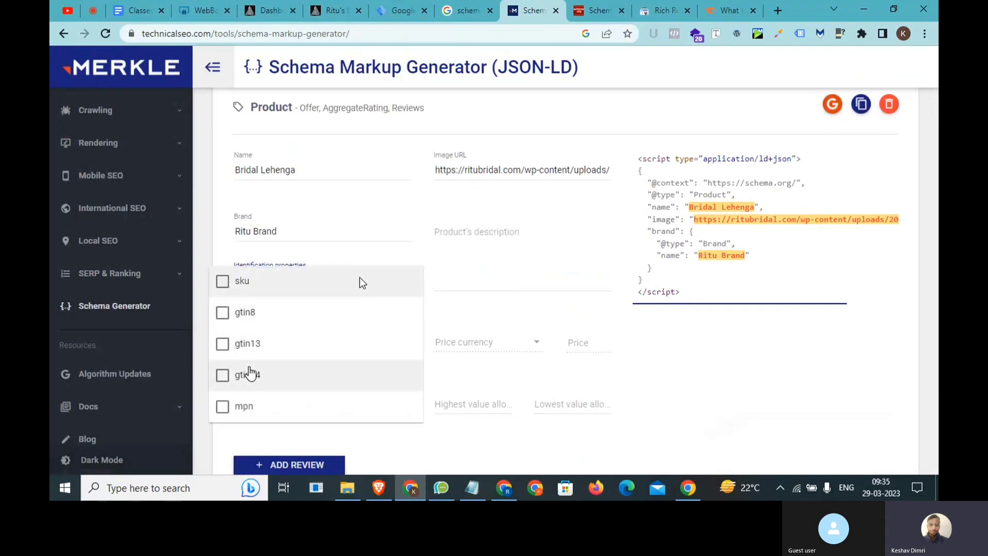
left_click(221, 281)
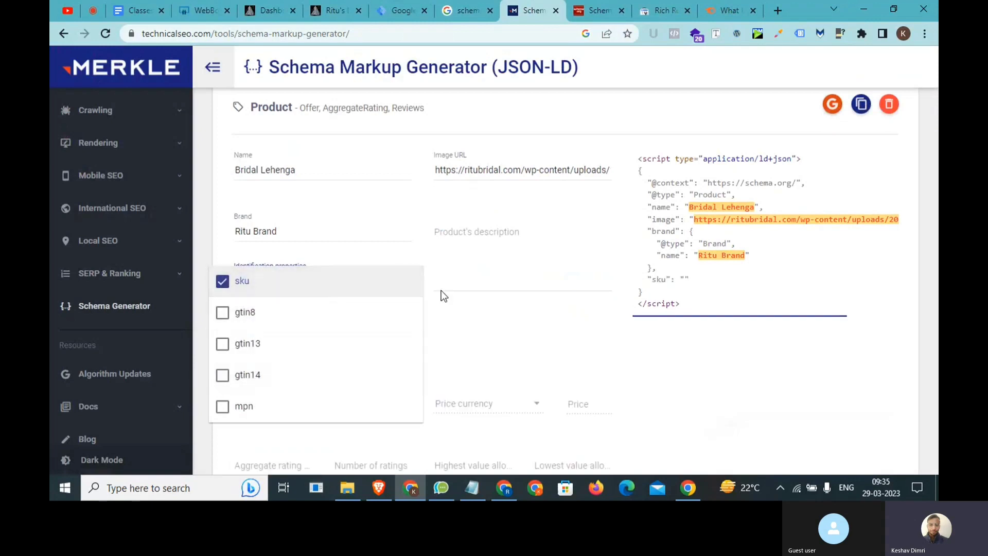
left_click(477, 287)
left_click(477, 287)
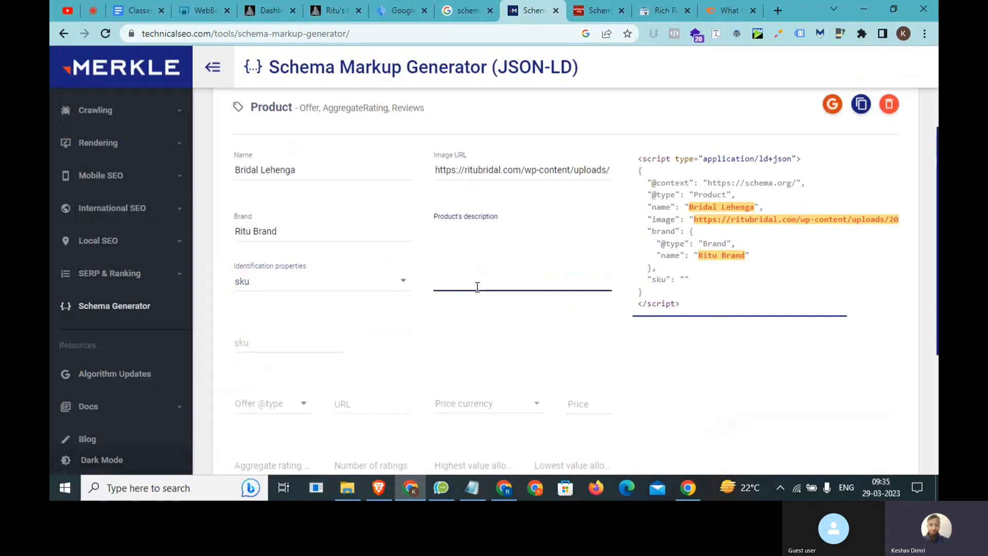
left_click(302, 336)
type("RI")
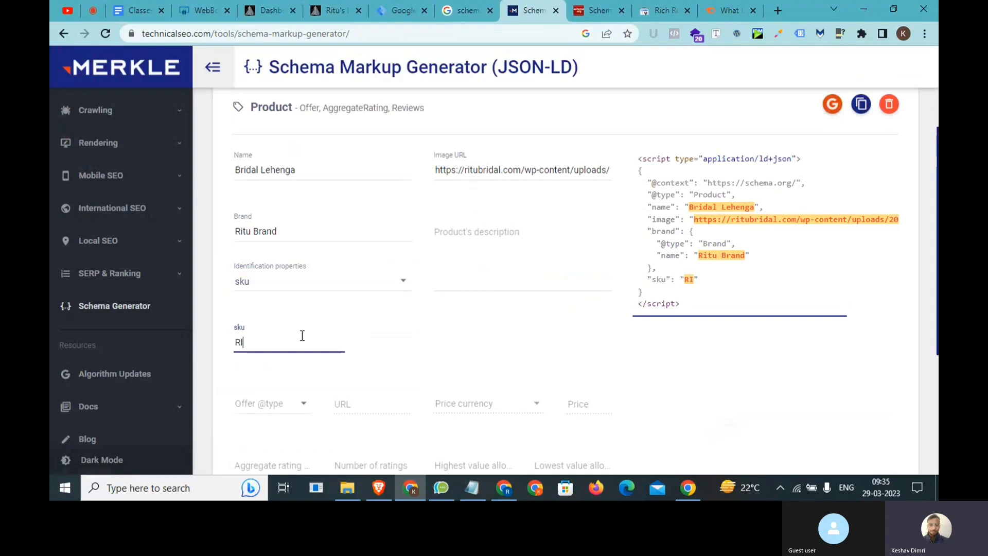
type("TU112")
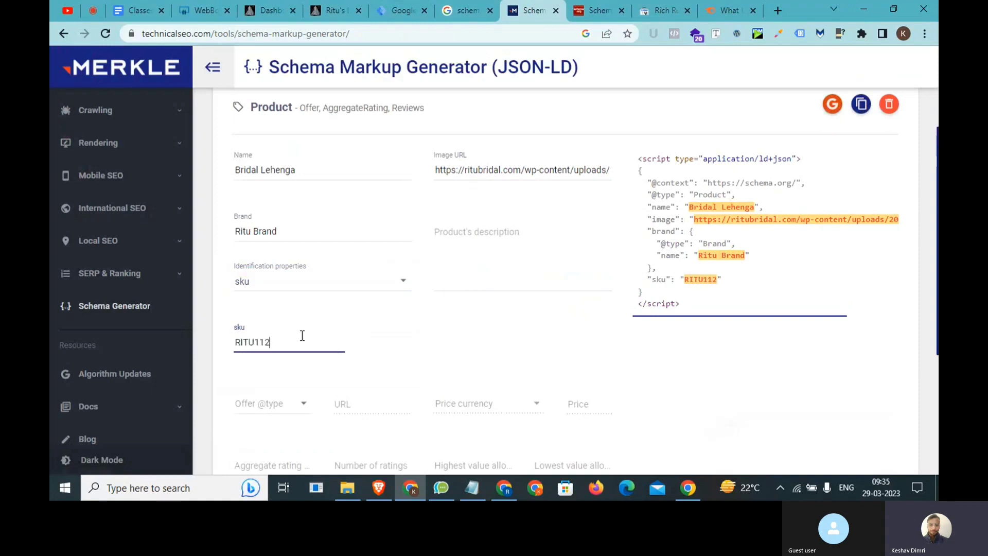
Set the product's offer type to Offer and look over the remaining offer and rating fields.
scroll(302, 335, "down", 1)
scroll(302, 335, "down", 1)
left_click(290, 328)
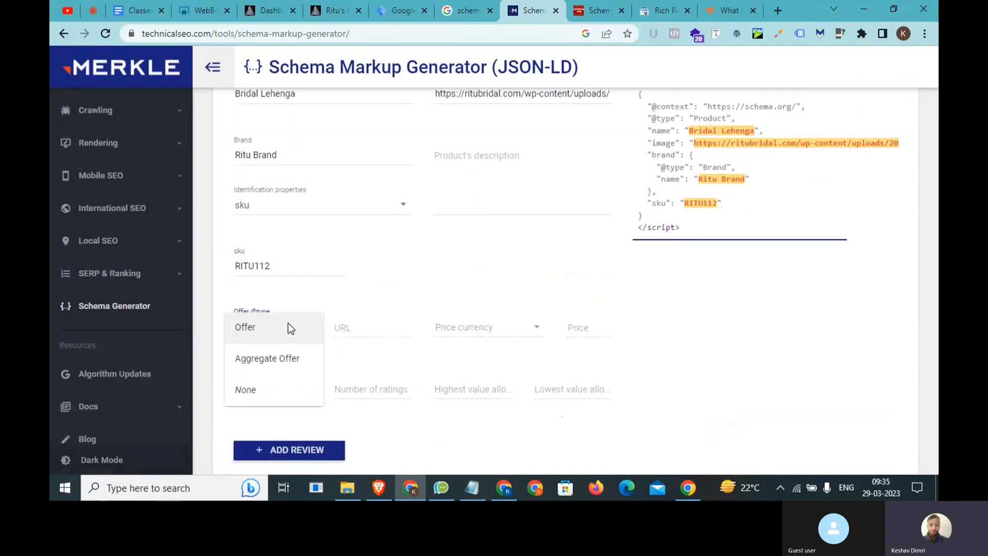
left_click(282, 332)
left_click(361, 334)
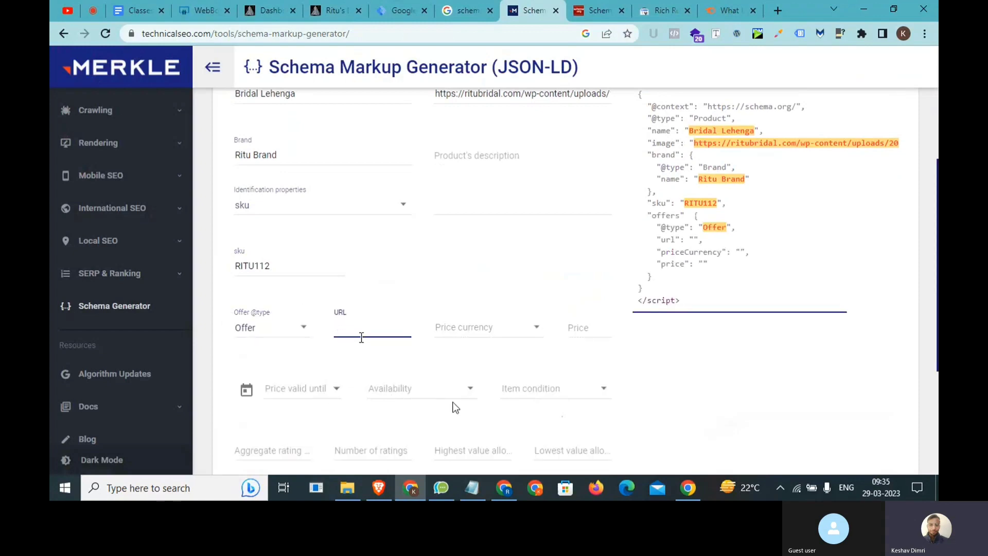
scroll(455, 406, "down", 1)
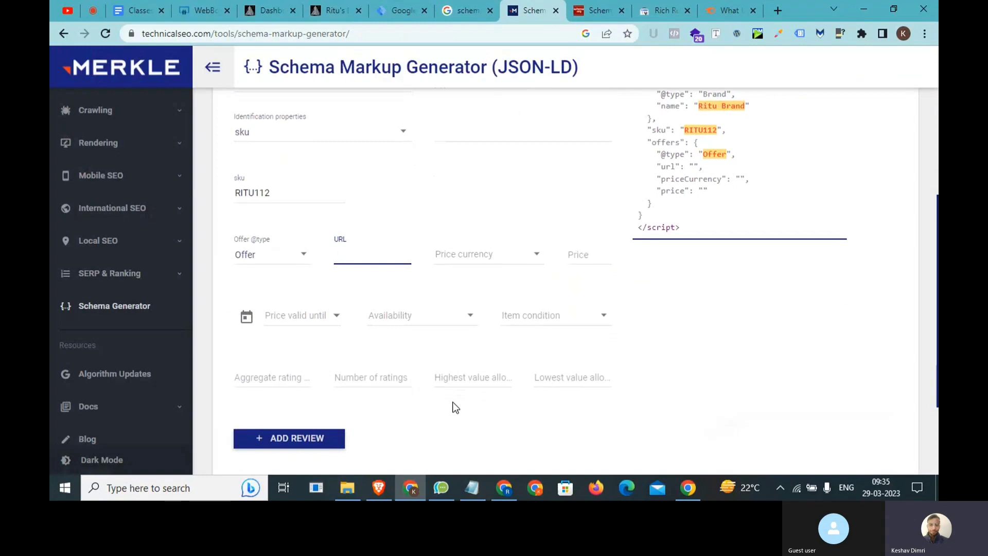
scroll(455, 406, "down", 2)
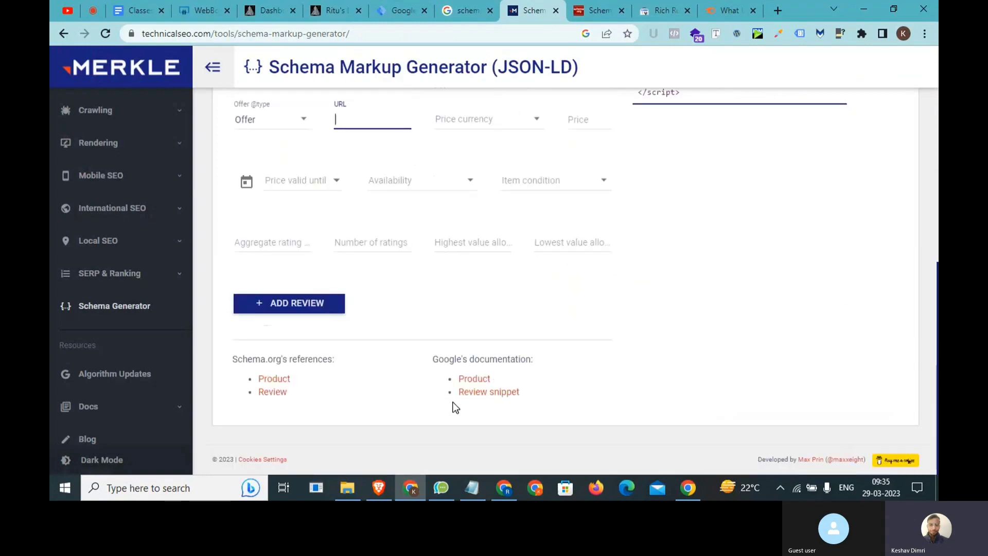
Add a review entry to the Product markup and examine the generated JSON-LD by highlighting its code.
left_click(307, 312)
scroll(307, 315, "down", 1)
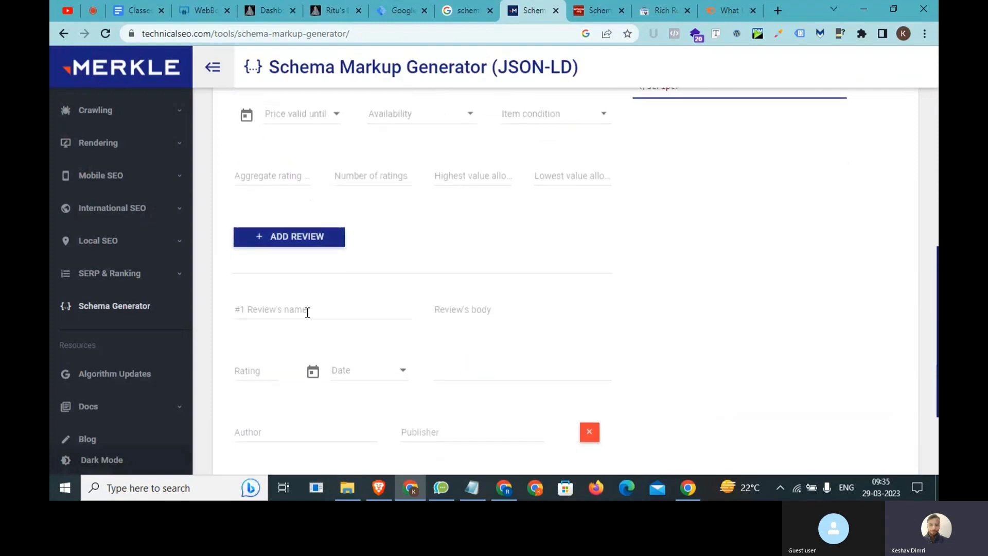
scroll(307, 312, "down", 2)
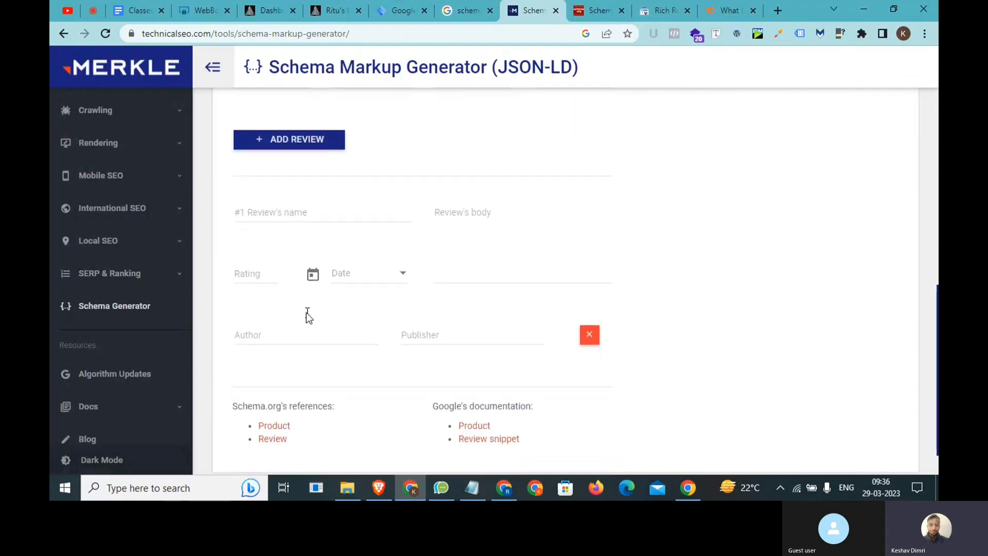
scroll(307, 313, "up", 2)
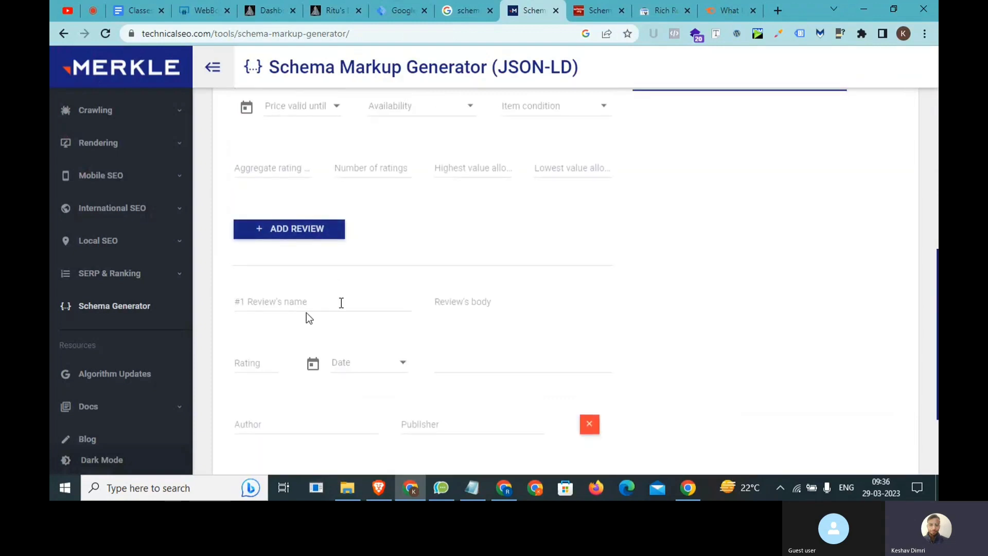
scroll(324, 309, "up", 10)
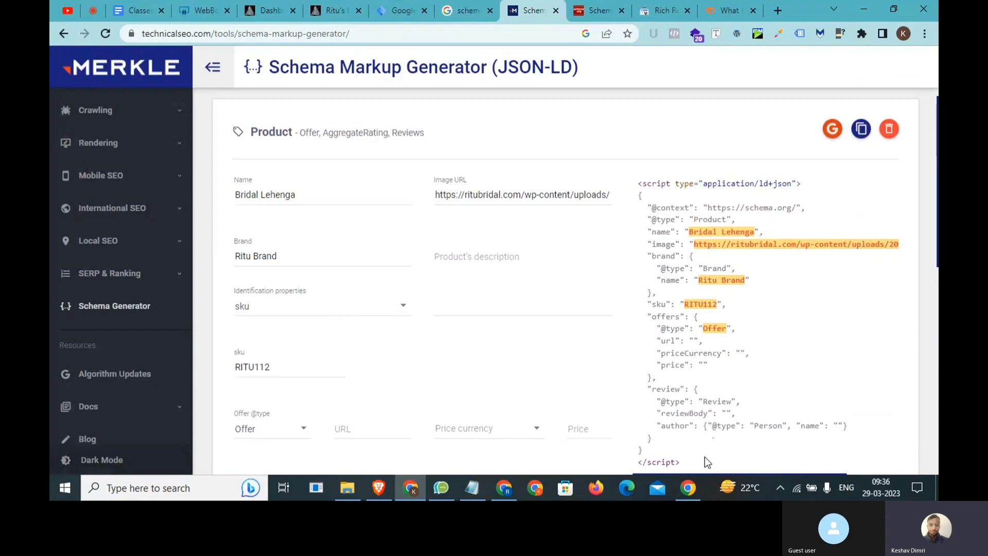
left_click_drag(706, 462, 641, 198)
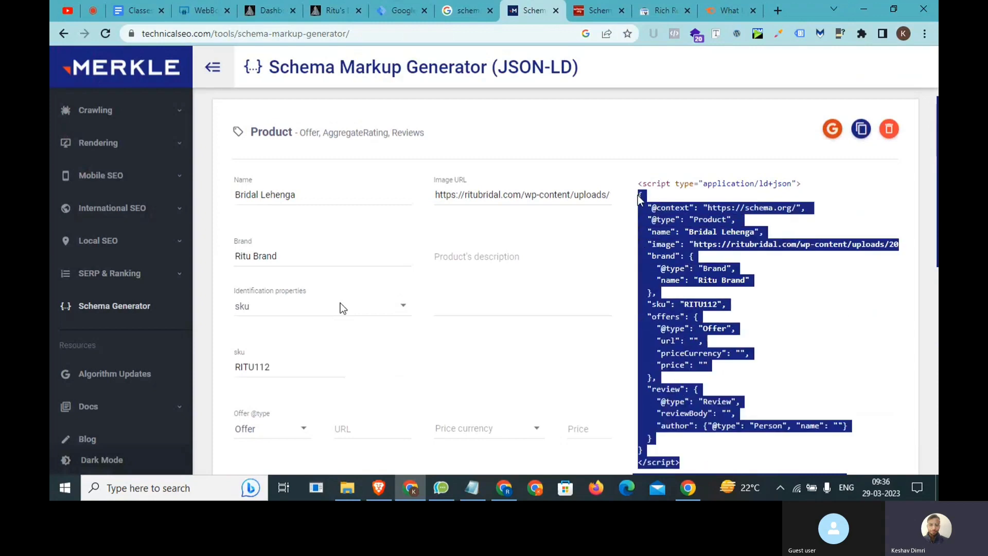
scroll(491, 360, "down", 2)
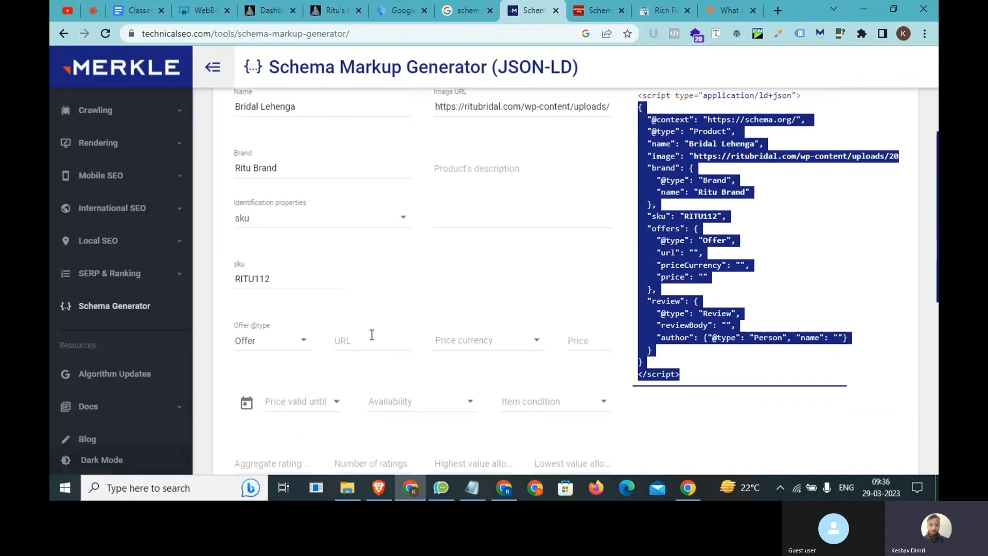
left_click(354, 340)
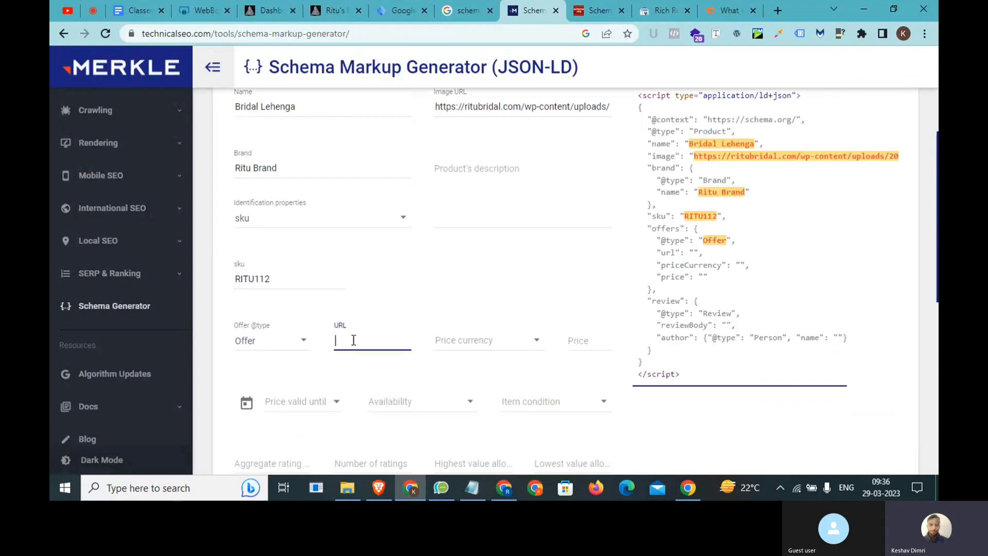
Switch the schema markup type from Product to Recipe and look over its name, description, keywords, image, category and nutrition fields.
scroll(353, 340, "up", 5)
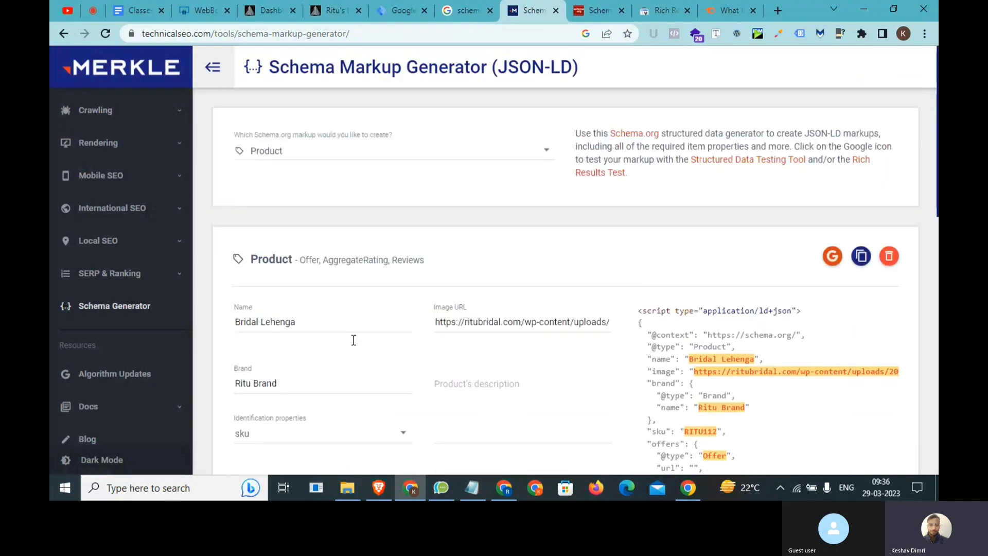
left_click(360, 157)
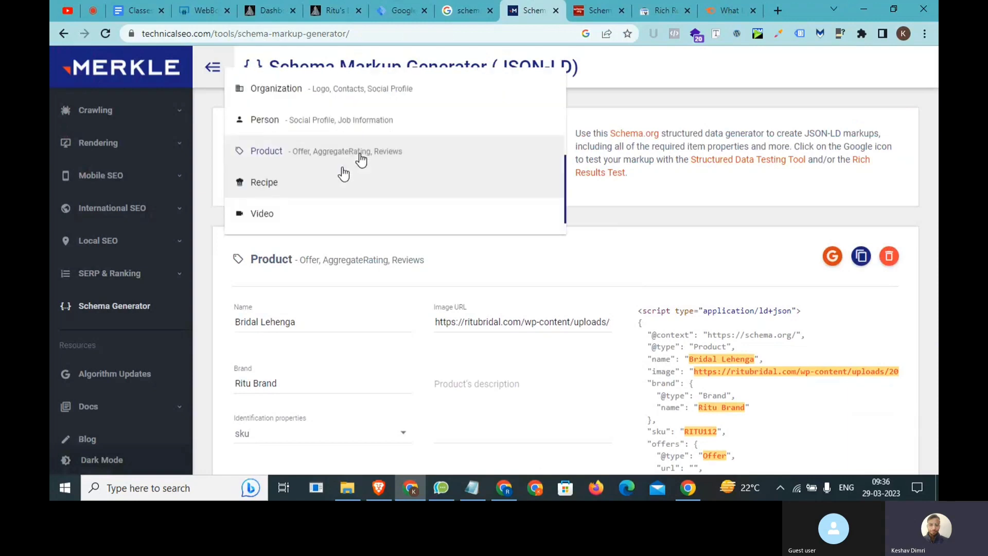
left_click(281, 188)
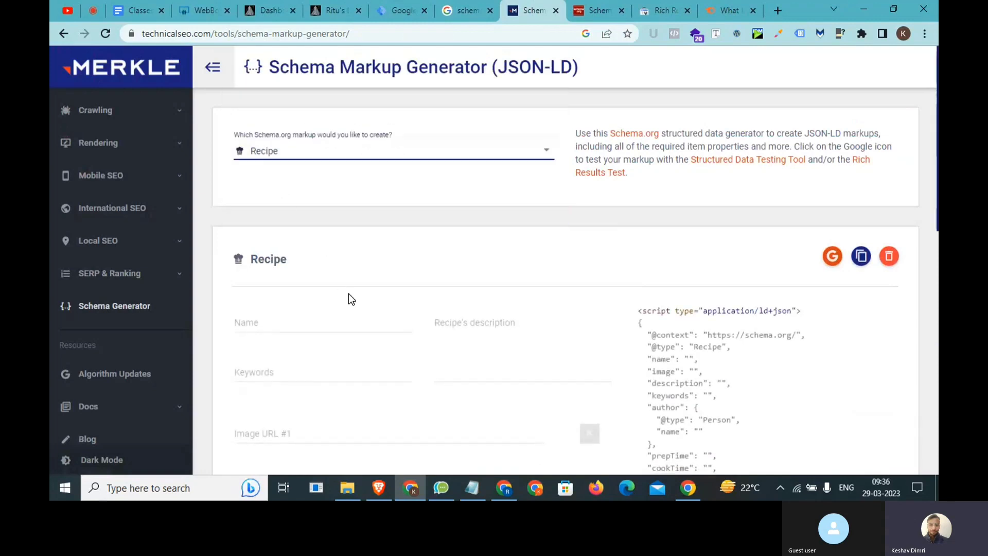
scroll(348, 294, "down", 2)
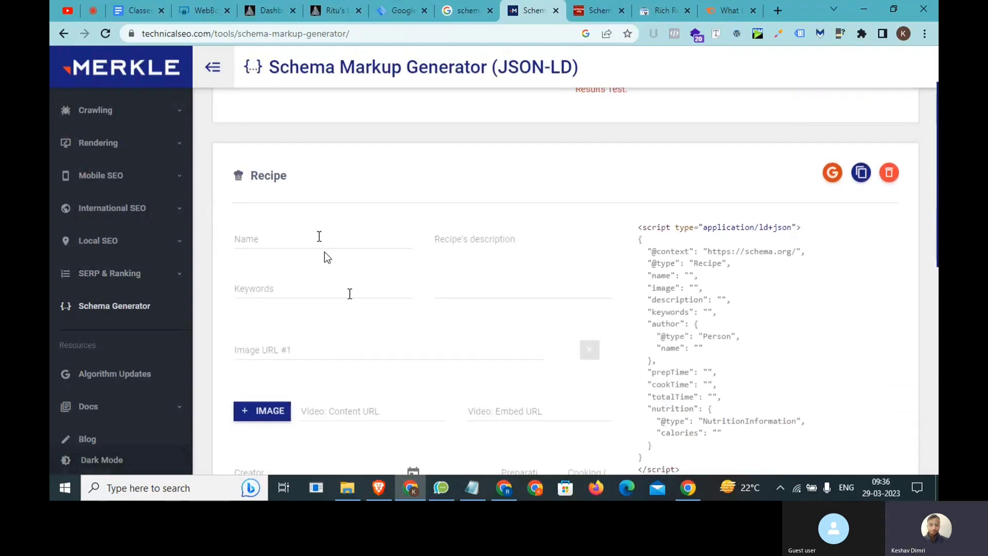
left_click(319, 237)
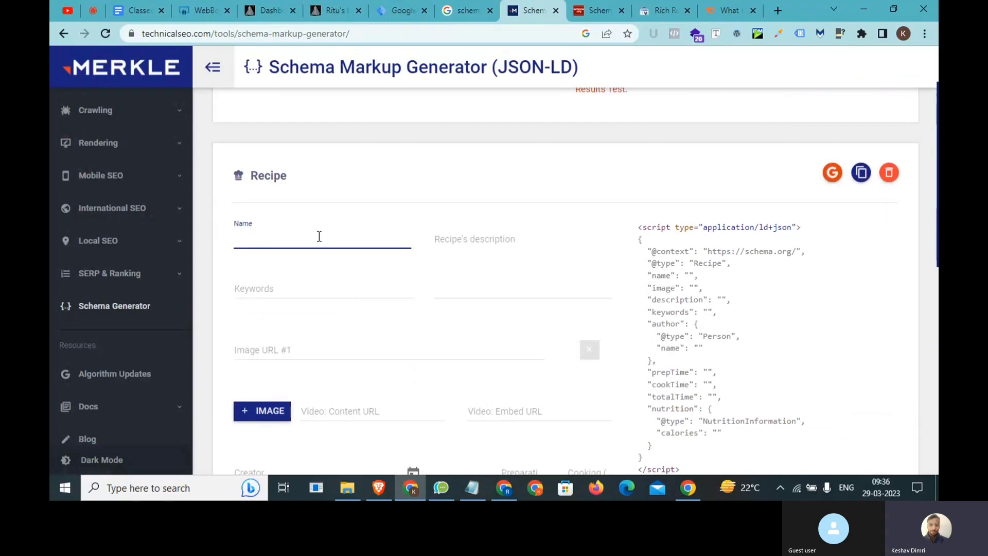
left_click(461, 264)
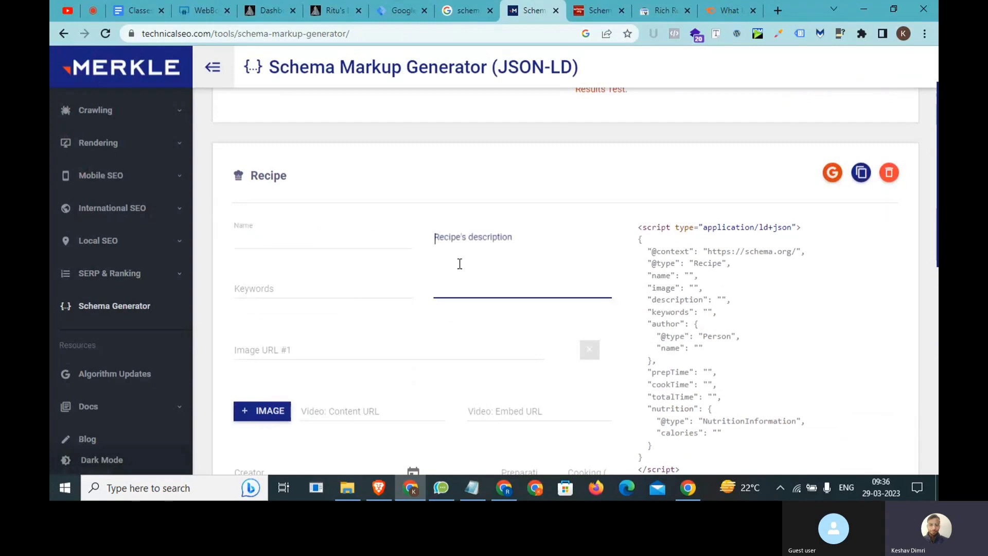
left_click(319, 293)
left_click(296, 350)
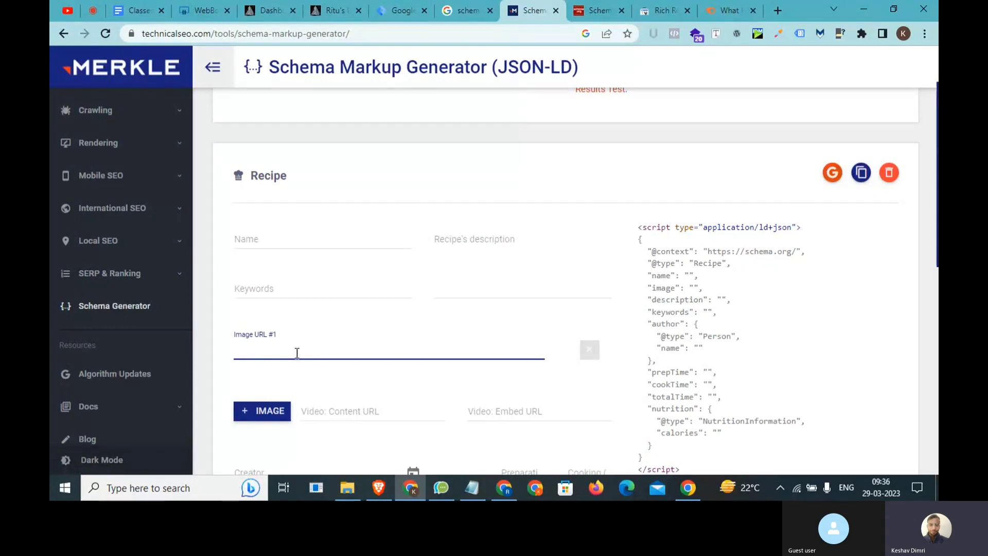
scroll(298, 353, "down", 2)
scroll(297, 353, "down", 1)
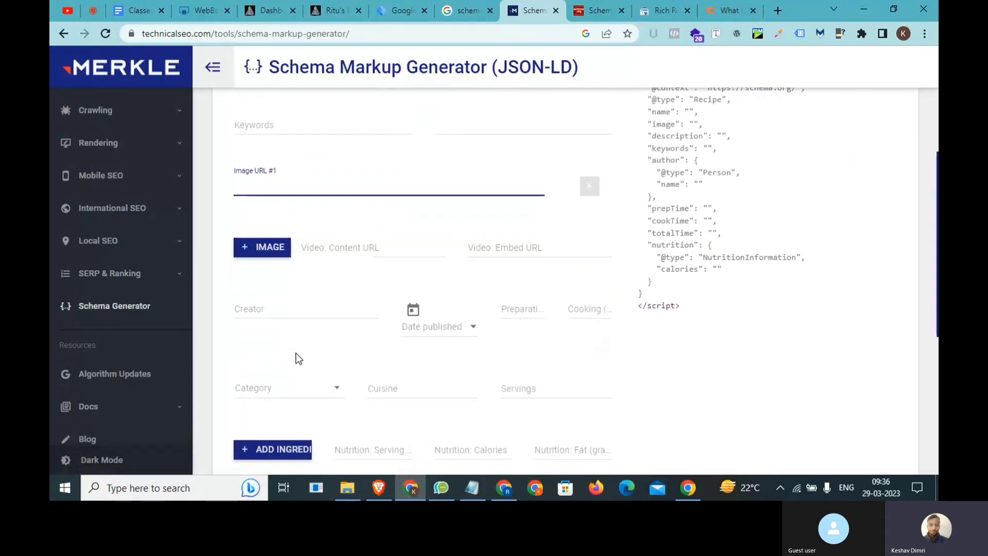
scroll(297, 353, "down", 2)
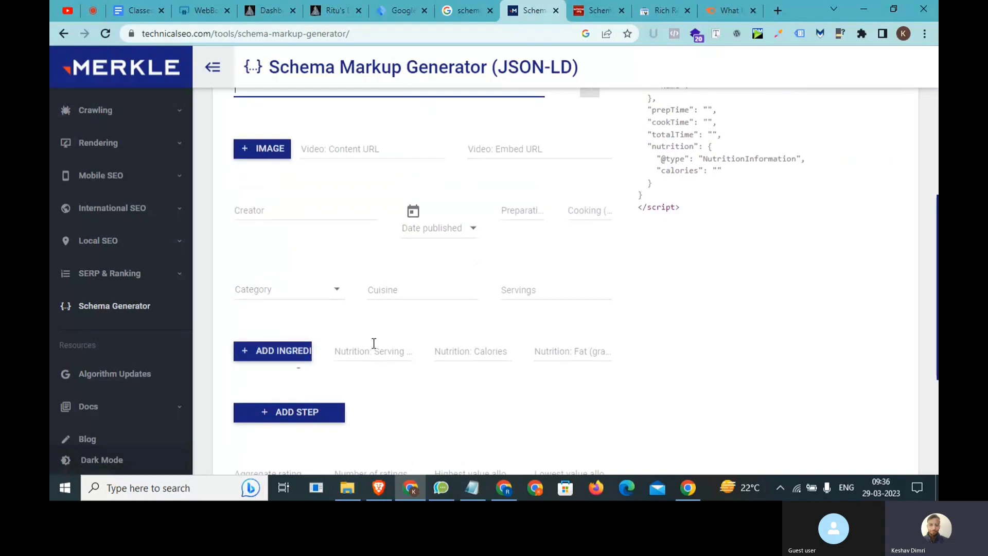
Add an empty instruction step to the Recipe markup and examine the generated JSON-LD by highlighting its code.
left_click(319, 413)
scroll(316, 415, "down", 2)
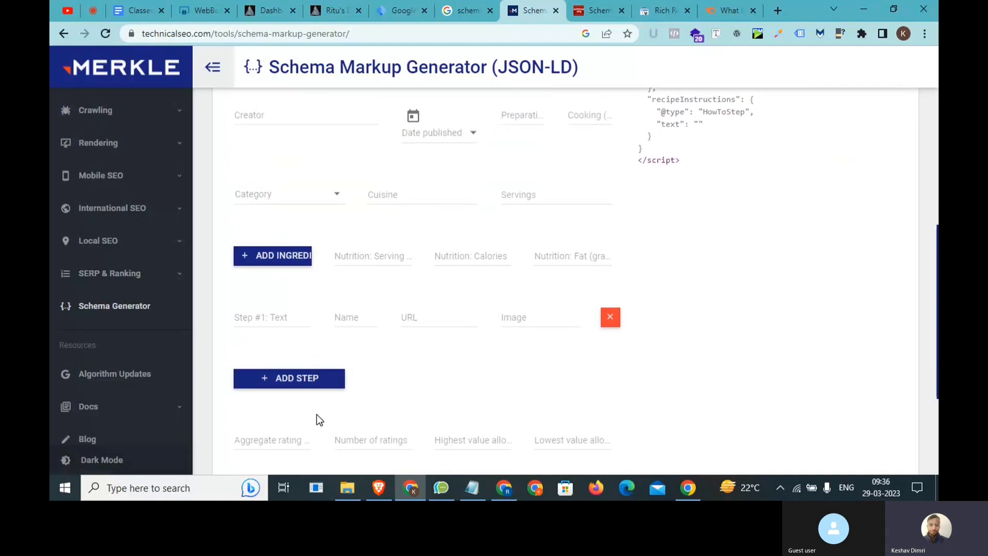
left_click(277, 320)
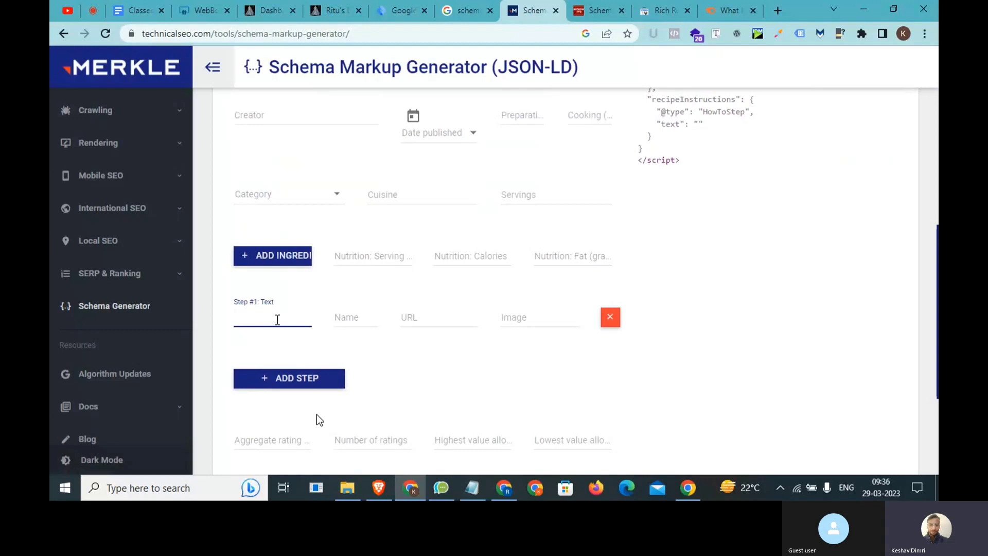
scroll(277, 319, "up", 5)
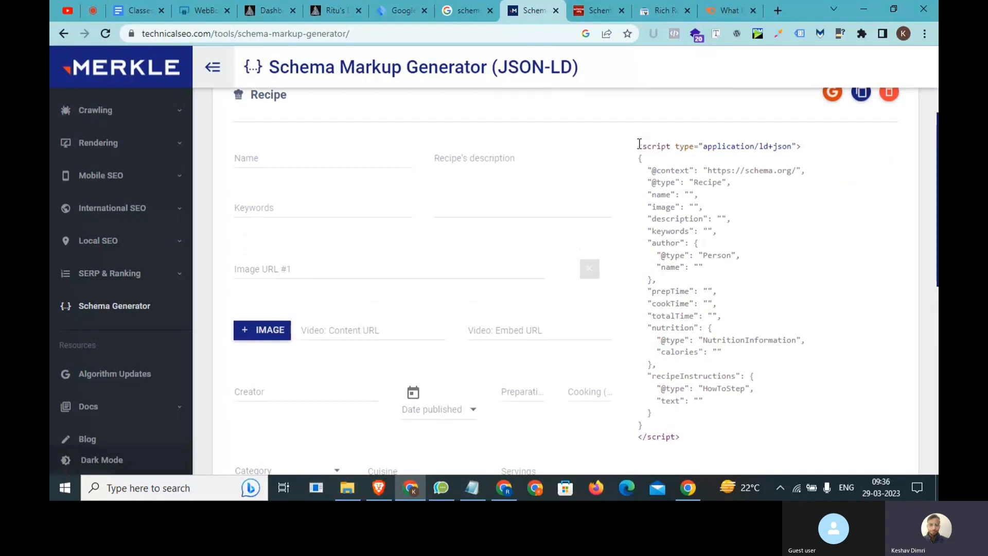
left_click_drag(639, 144, 744, 423)
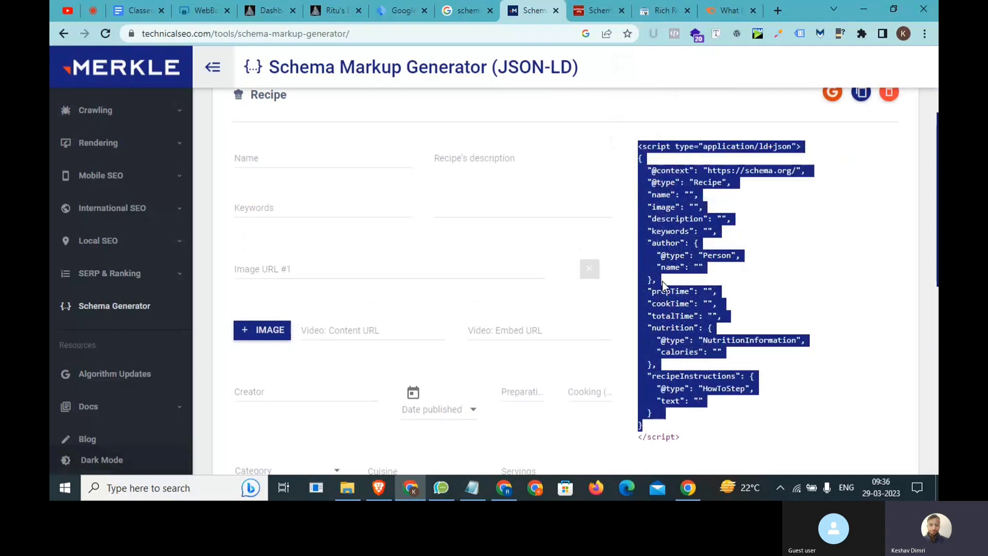
Switch to Notepad and copy the complete Ritu Bridal Organization script, including its opening and closing script tags.
left_click(472, 488)
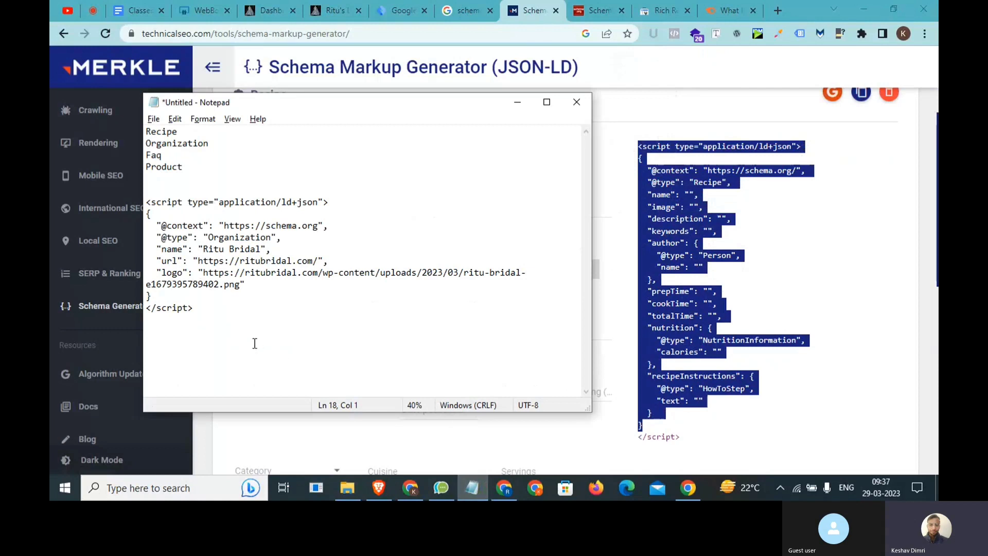
left_click_drag(194, 308, 142, 204)
key("ctrl+c")
left_click(140, 206)
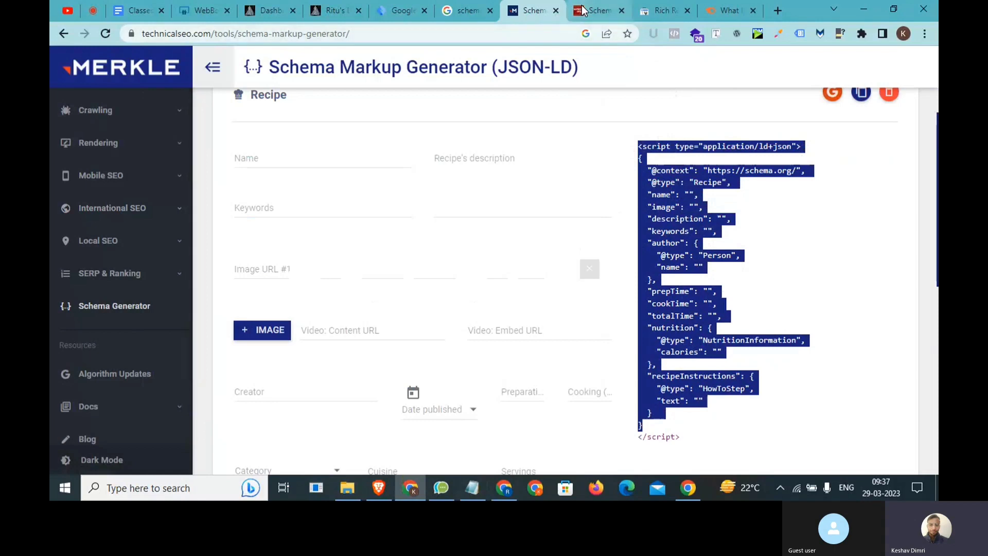
In Google Tag Manager, create a new Custom HTML tag and paste the copied Organization script into it.
left_click(383, 7)
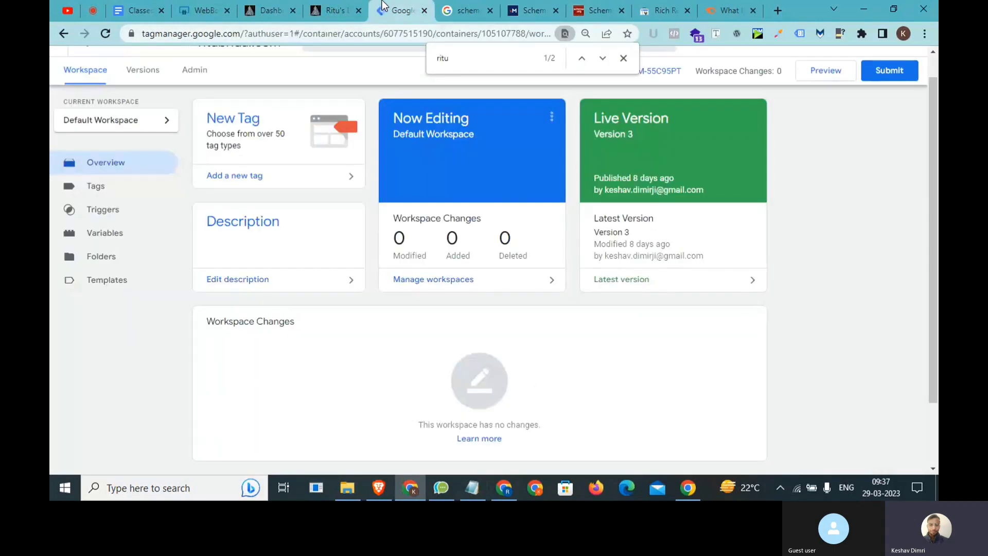
left_click(96, 187)
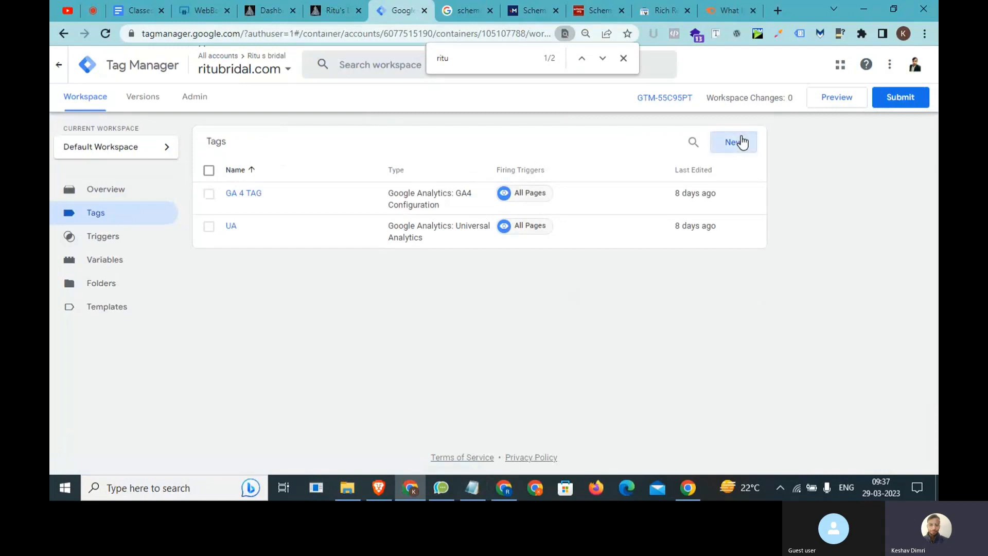
left_click(741, 142)
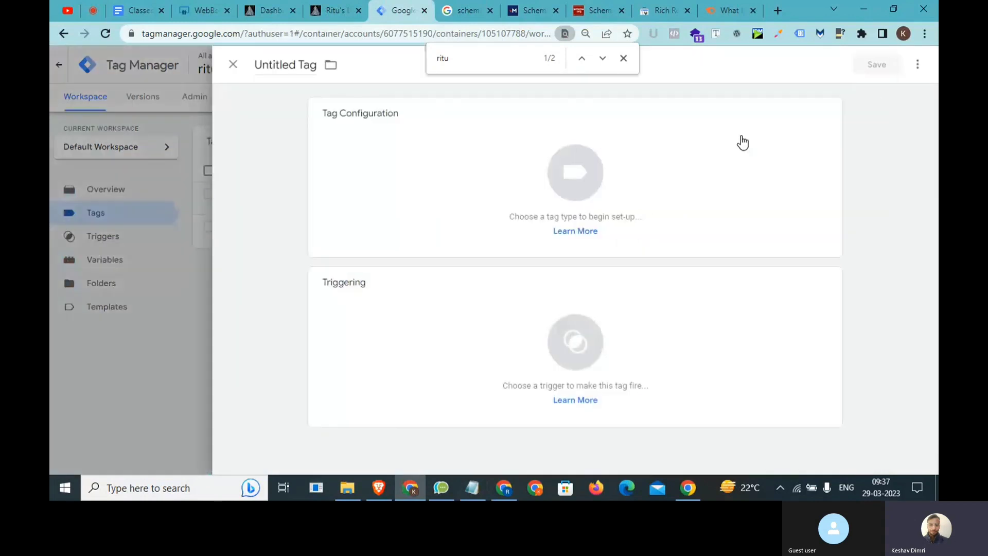
left_click(573, 187)
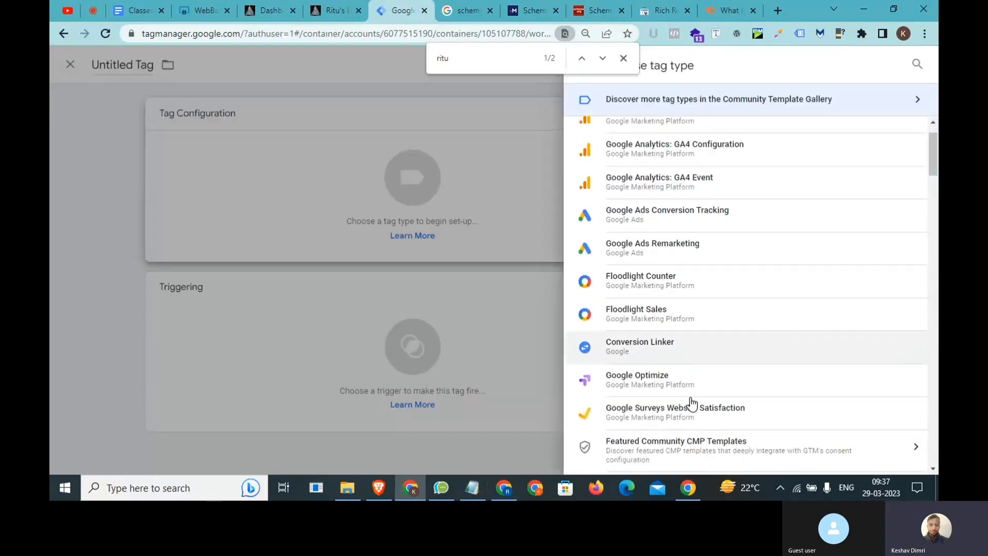
scroll(692, 404, "down", 3)
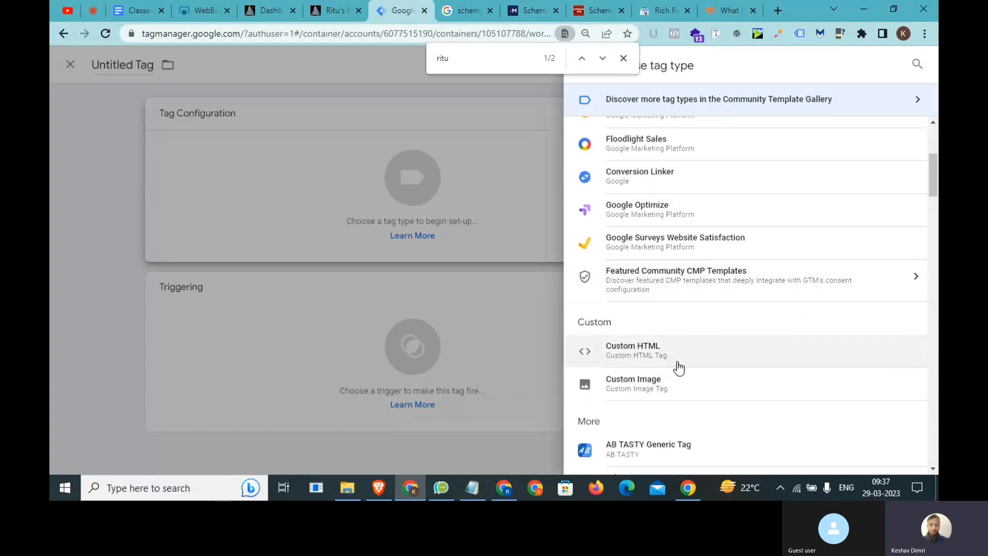
left_click(677, 364)
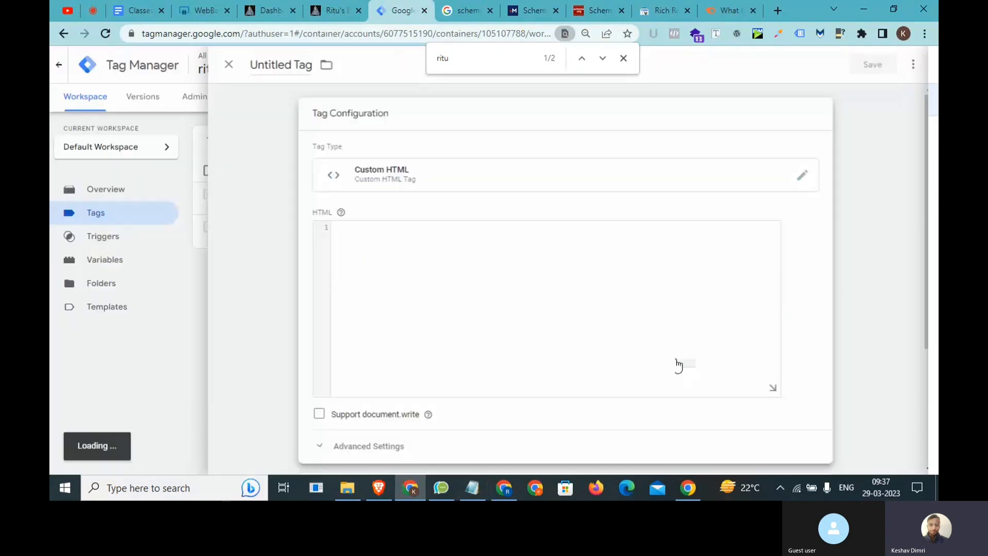
key("ctrl+v")
Assign the All Pages trigger to the Custom HTML tag and remove it again.
scroll(284, 385, "down", 5)
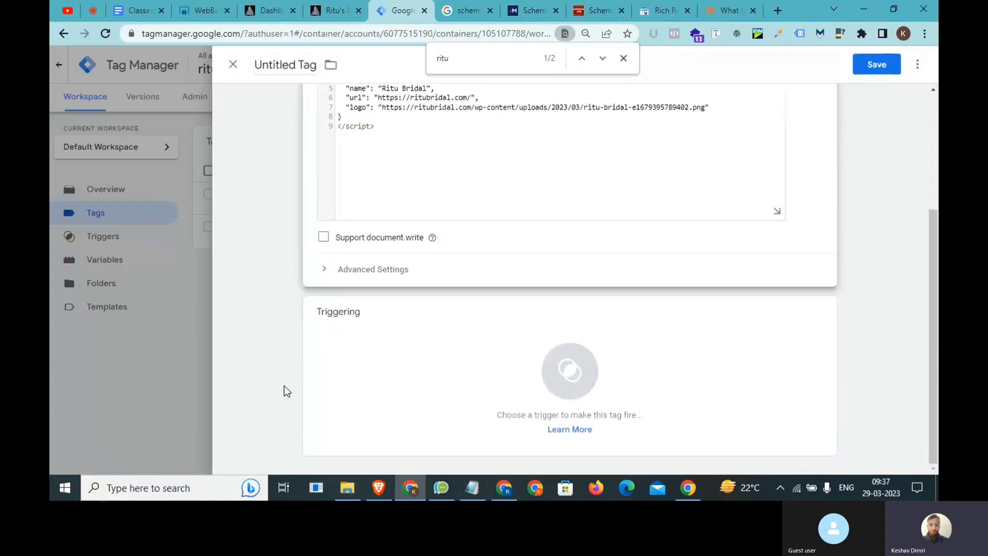
left_click(560, 396)
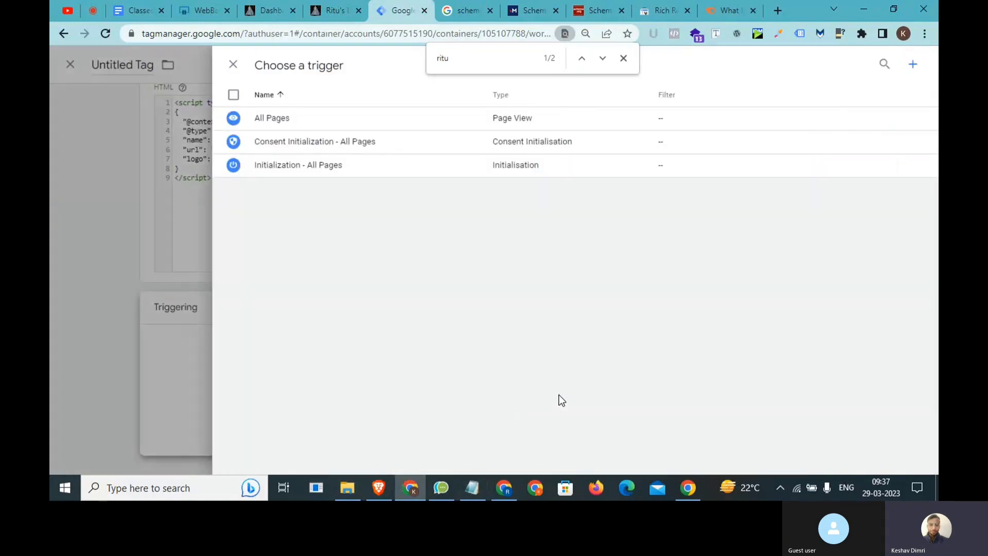
left_click(413, 119)
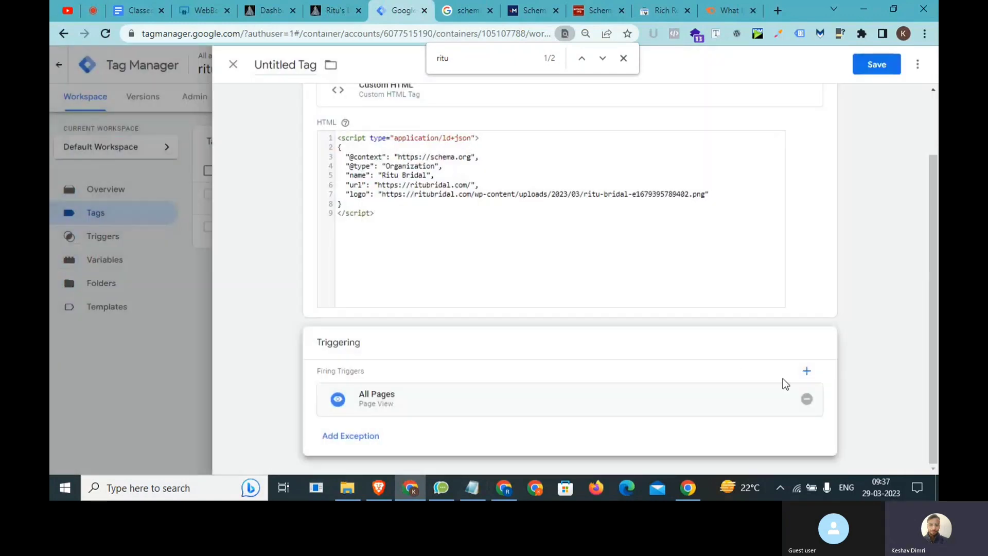
mouse_move(805, 399)
left_click(806, 400)
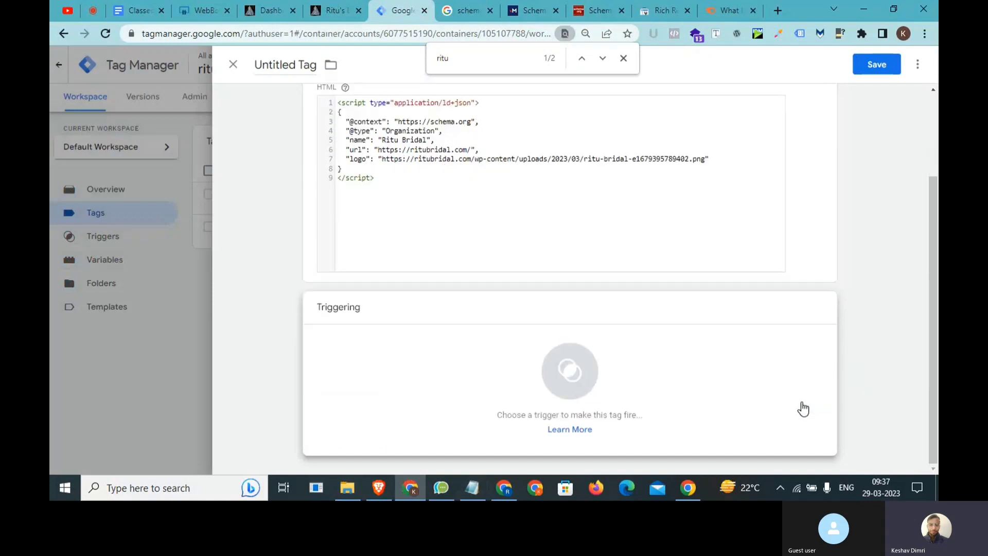
Create a new Page View trigger for the tag and make it fire on Some Page Views.
left_click(598, 374)
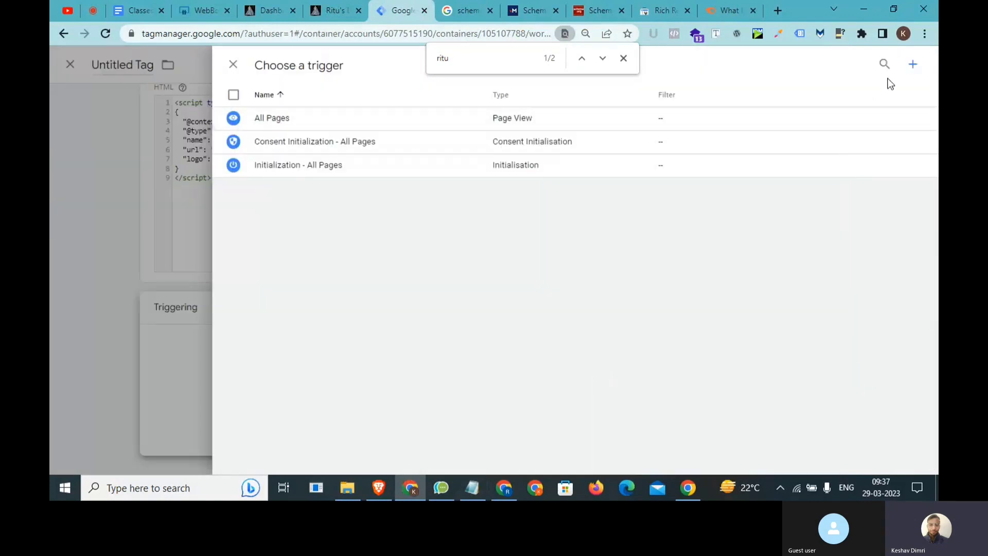
left_click(911, 66)
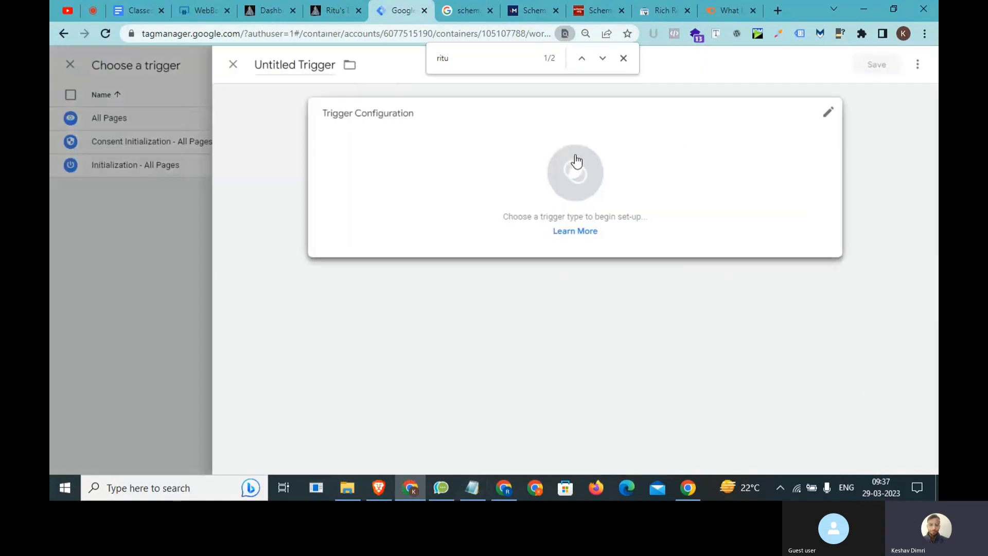
left_click(555, 161)
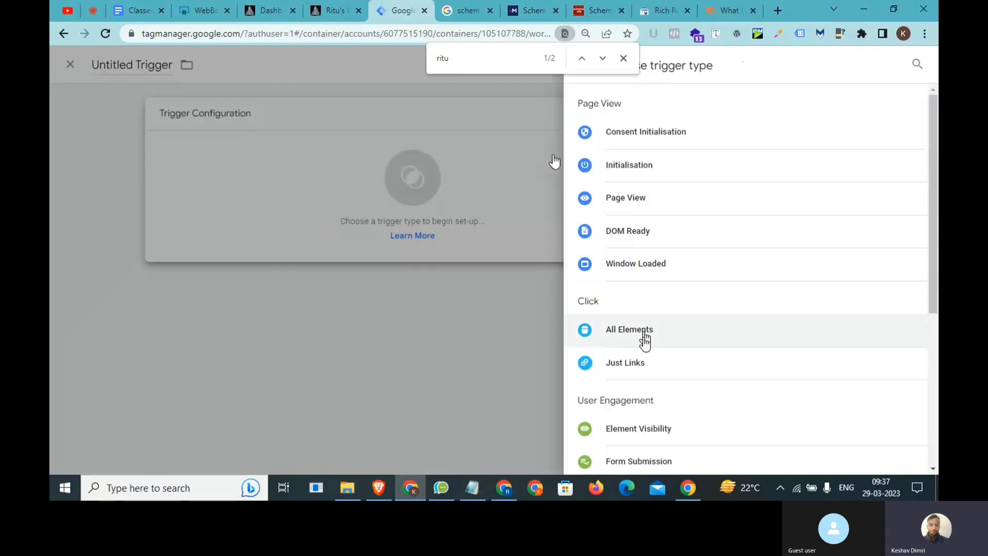
left_click(653, 201)
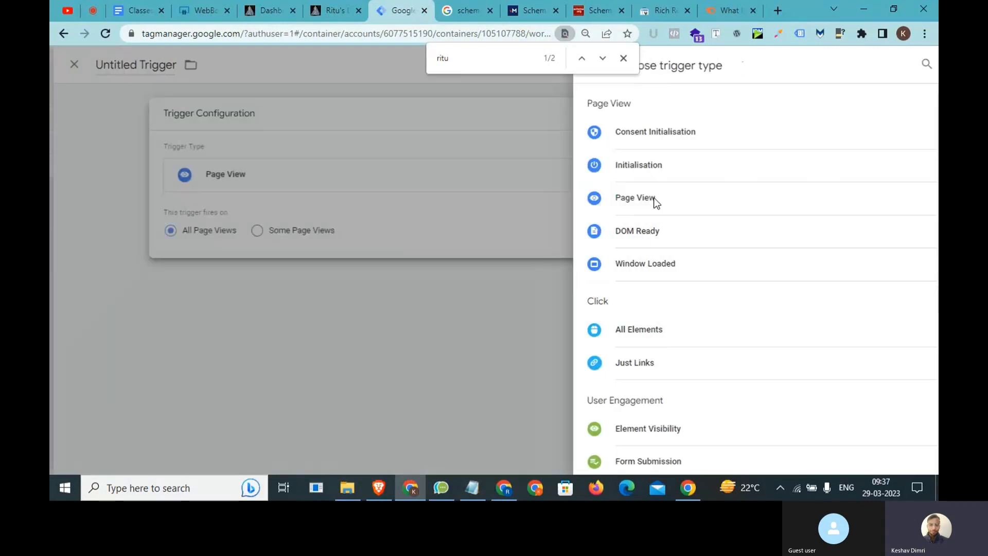
left_click(418, 232)
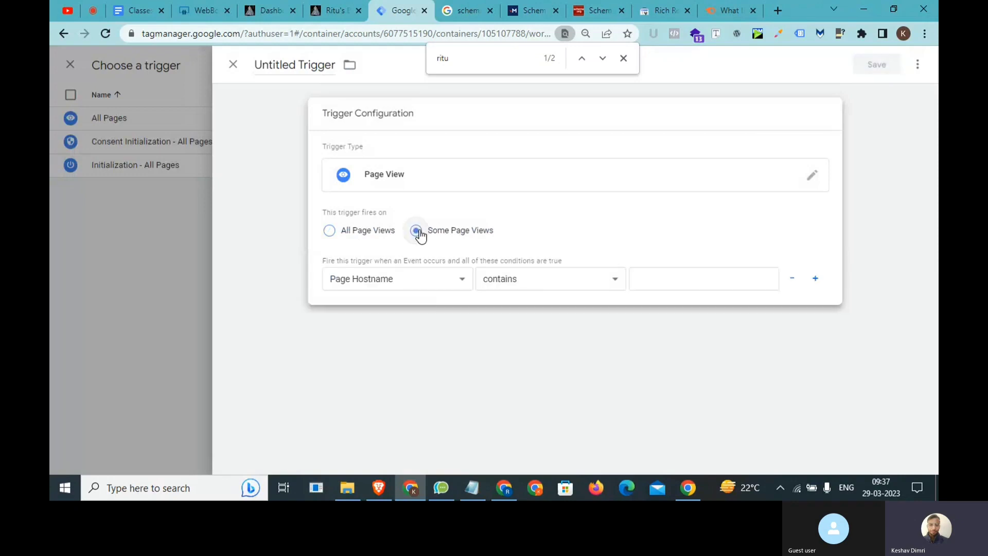
Set the trigger condition to Page URL contains /product/bridal-lehenga/ and highlight the entered path.
left_click(405, 281)
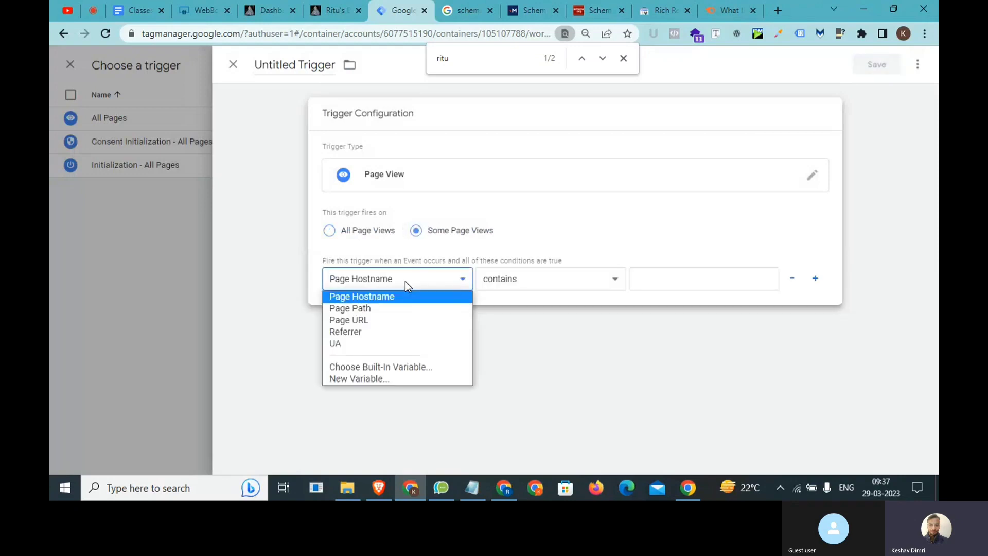
left_click(382, 320)
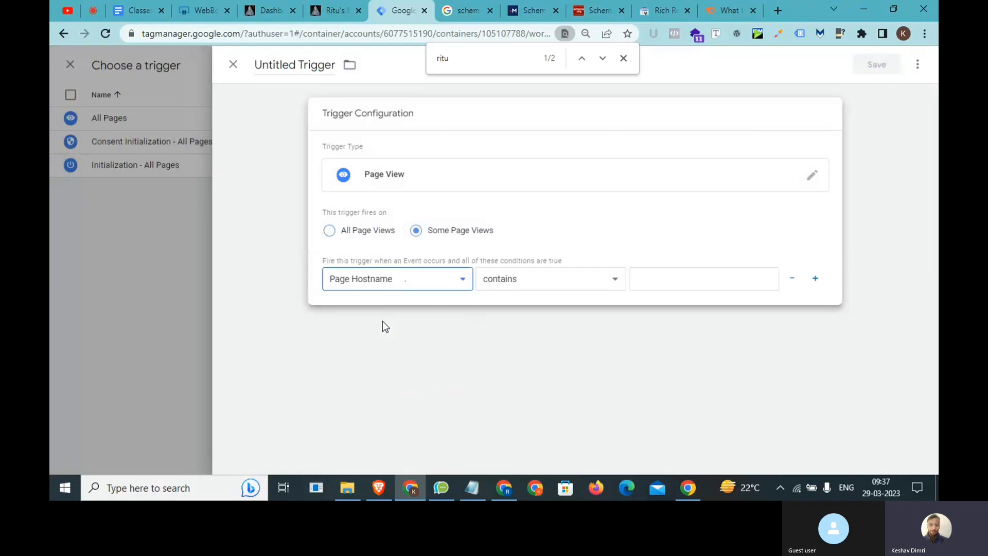
left_click(650, 276)
type("product")
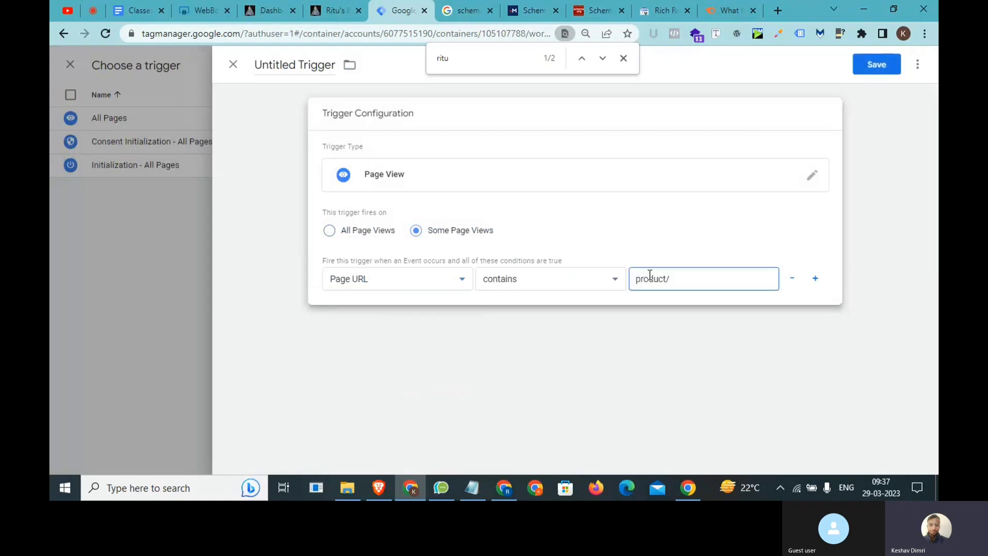
type("/brida")
type("l-lehenga")
type("?")
key("BackSpace")
type("/")
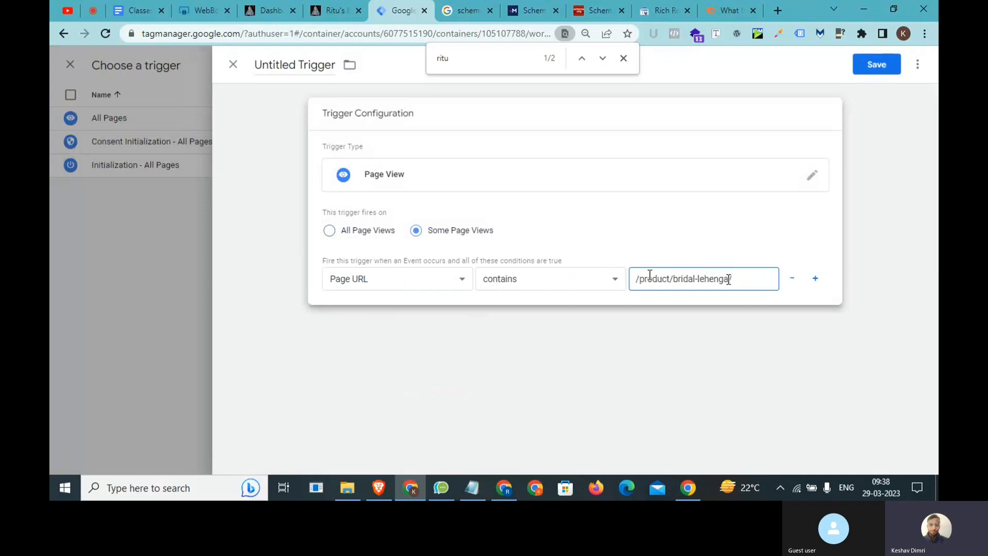
left_click_drag(737, 280, 627, 283)
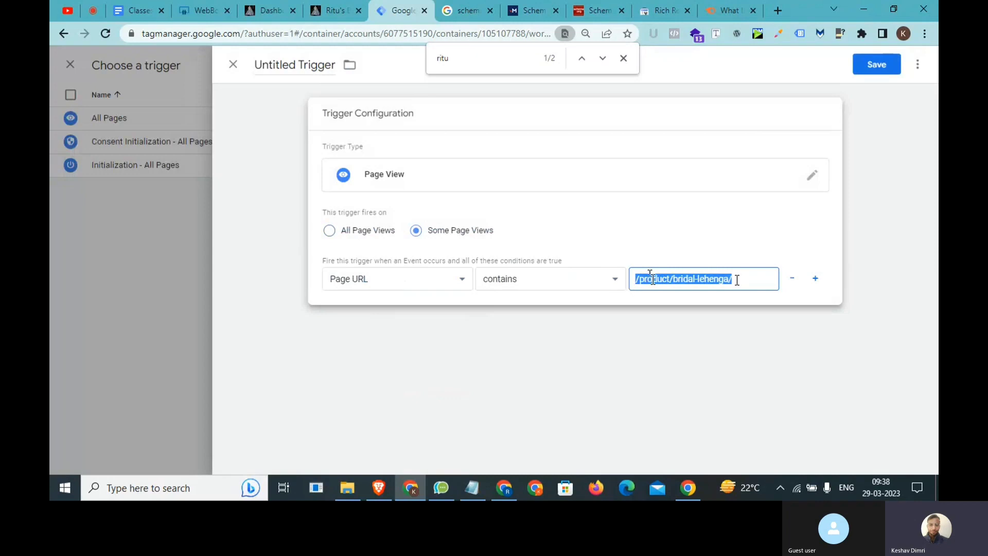
Discard the unsaved page-specific trigger and assign the All Pages trigger to the Custom HTML tag.
left_click(402, 286)
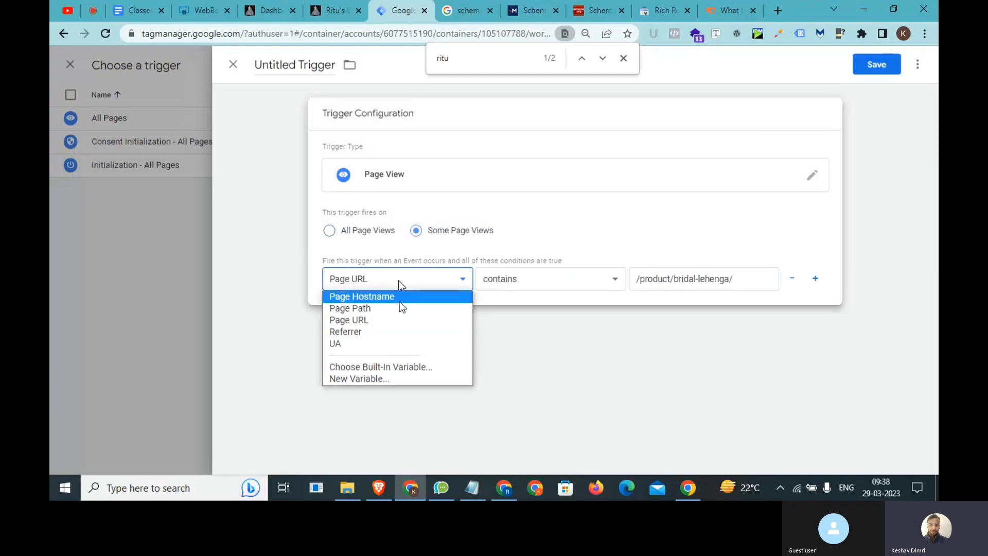
left_click(560, 253)
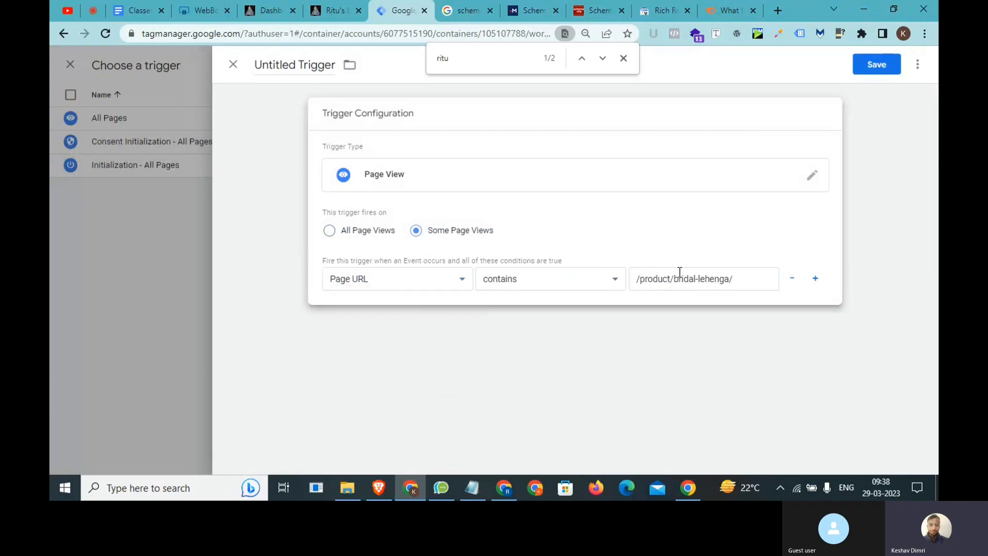
triple_click(686, 279)
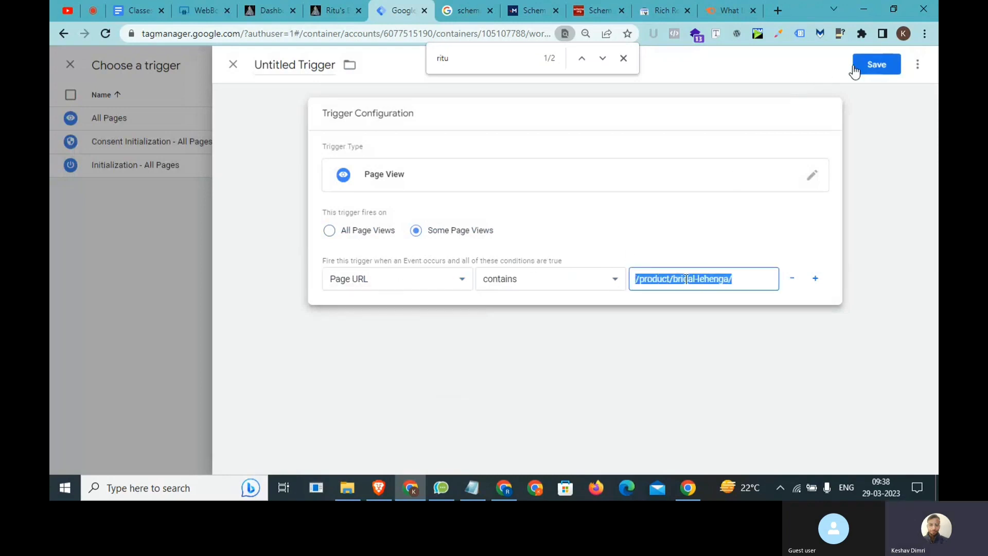
left_click(234, 64)
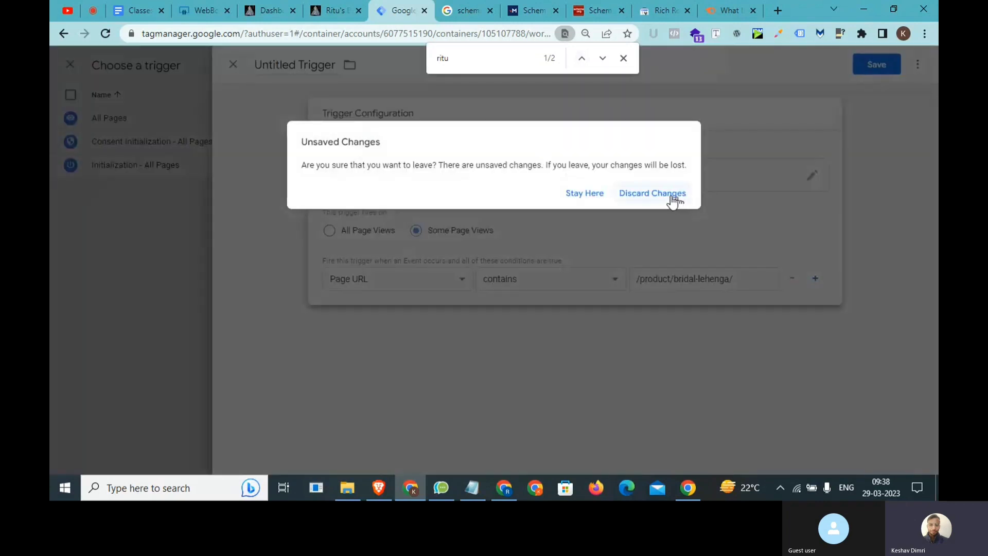
left_click(672, 202)
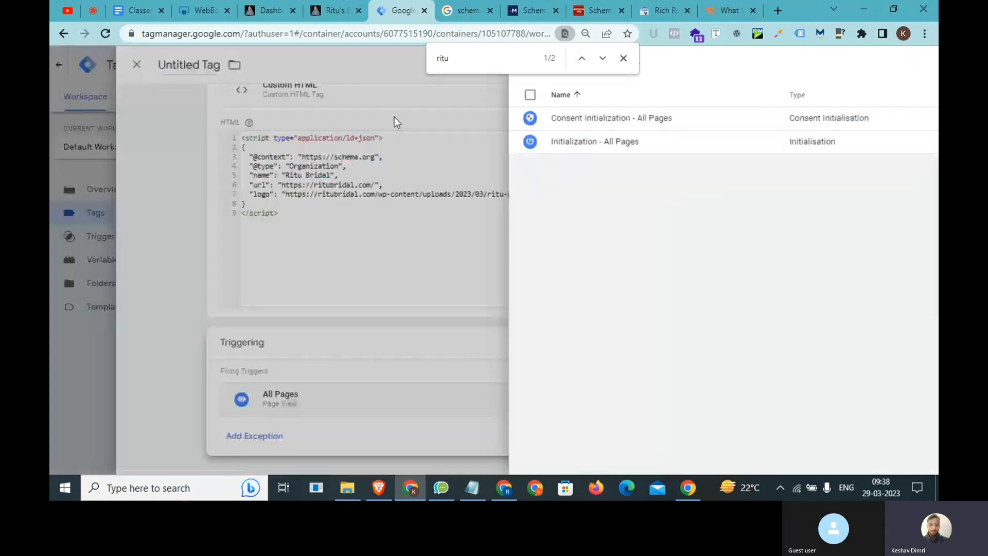
Name the tag "Schema For Organization" and save it.
left_click(291, 68)
type("C")
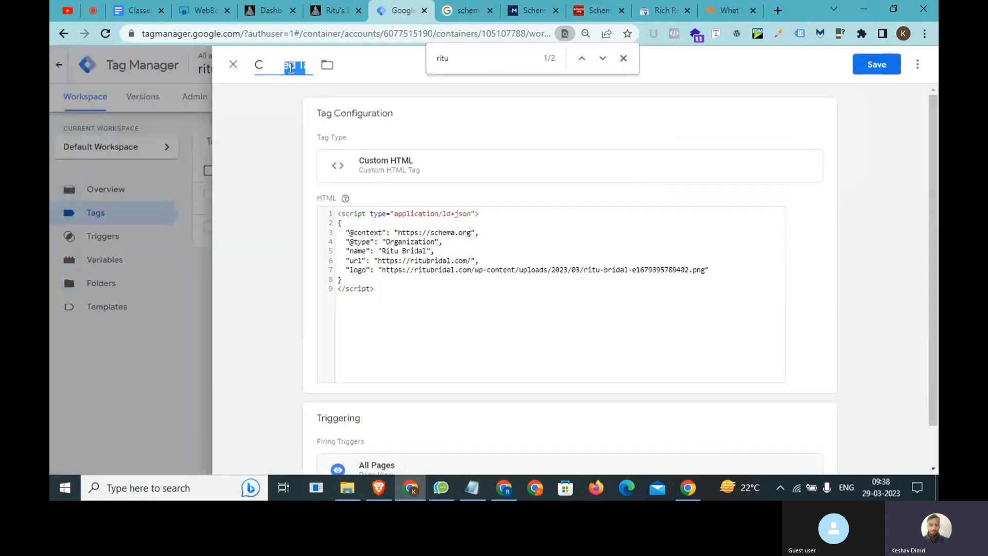
key("BackSpace")
type("Schela")
key("BackSpace")
key("BackSpace")
key("BackSpace")
type("hema For")
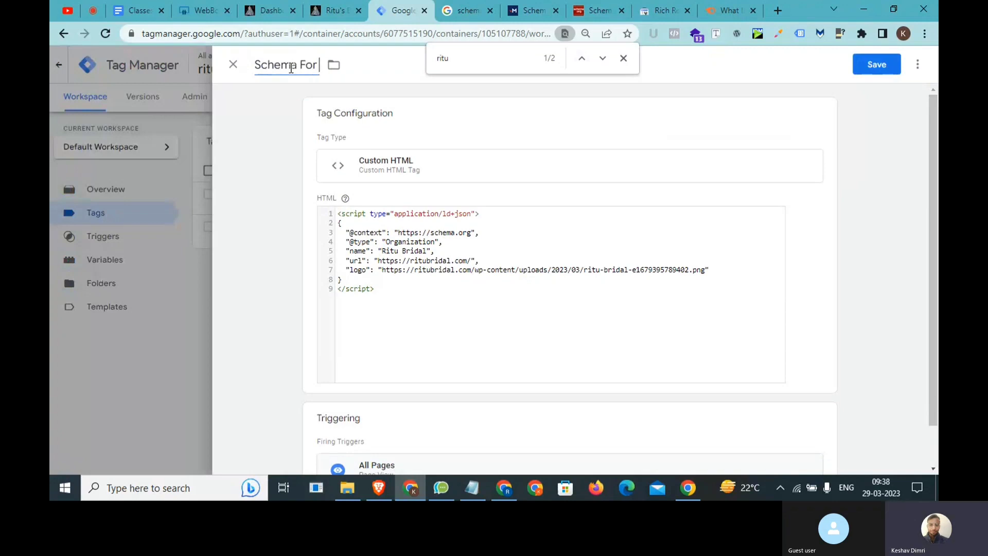
type(" Organica")
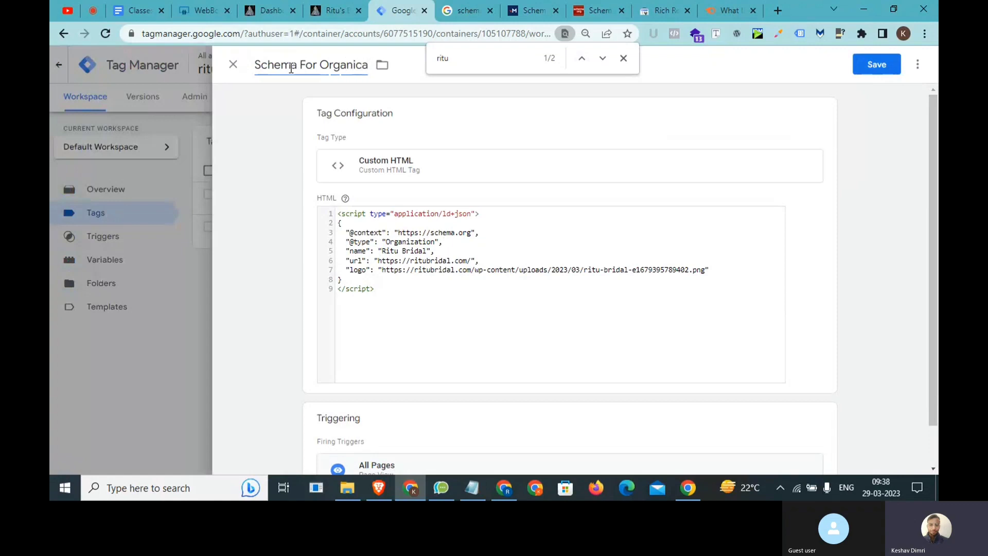
key("BackSpace")
key("BackSpace")
type("zation")
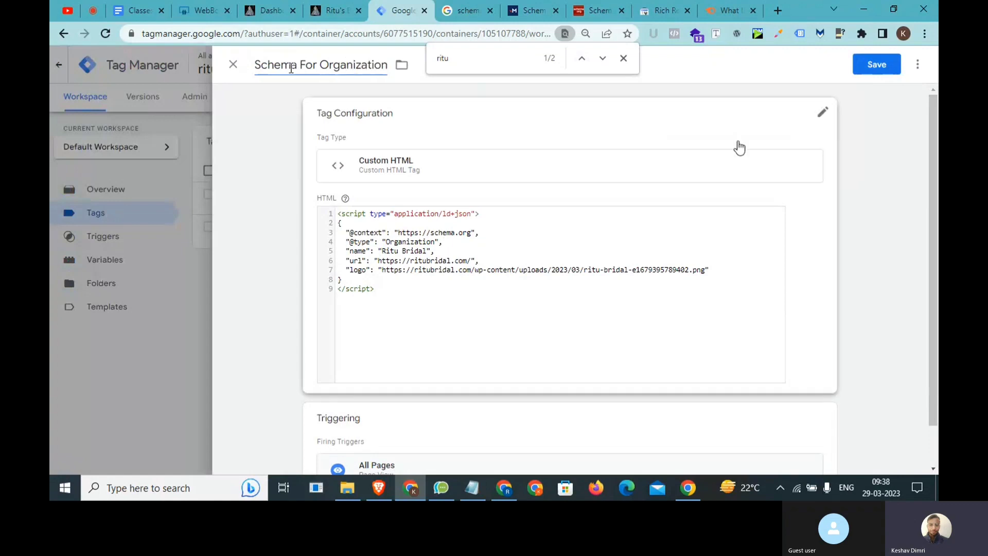
left_click(863, 72)
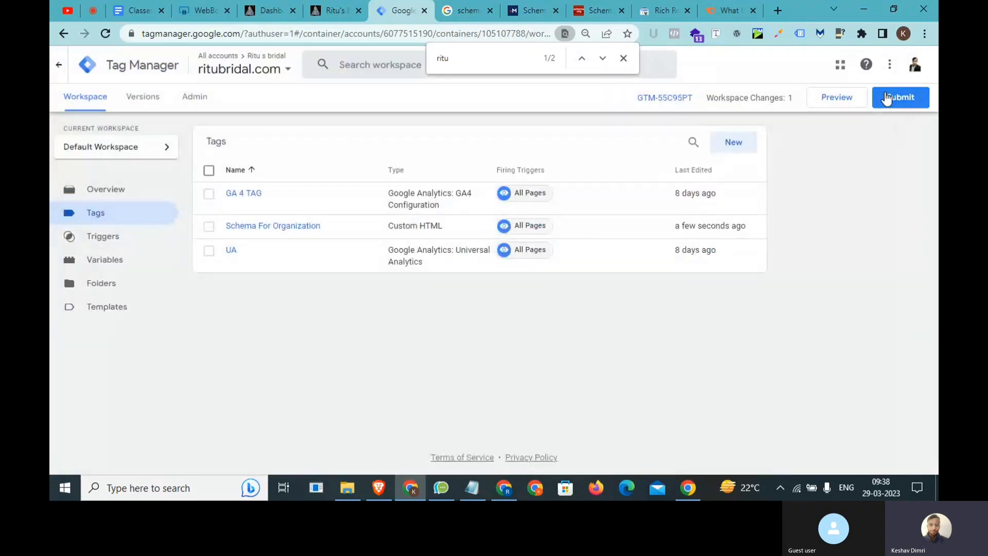
Submit the workspace changes and publish them to the Live environment without a version name or description.
left_click(887, 99)
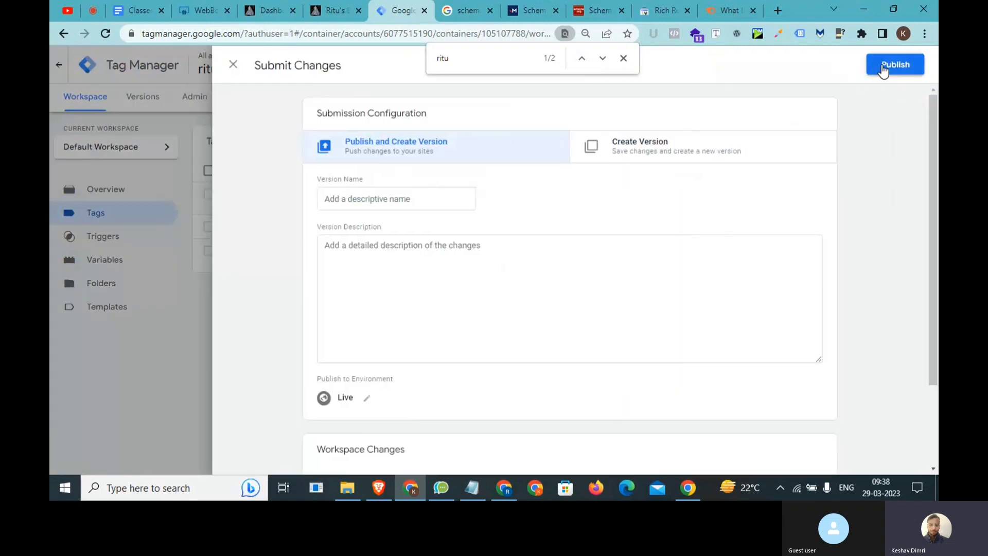
left_click(884, 67)
left_click(649, 416)
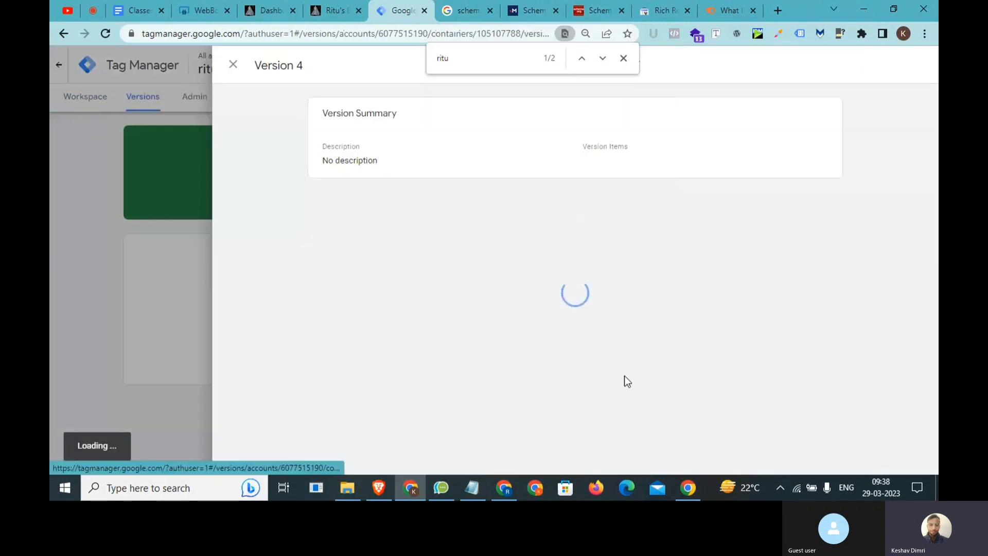
Switch to the Notepad notes and start a line below the script reading "spefic >> triggering >>".
left_click(344, 4)
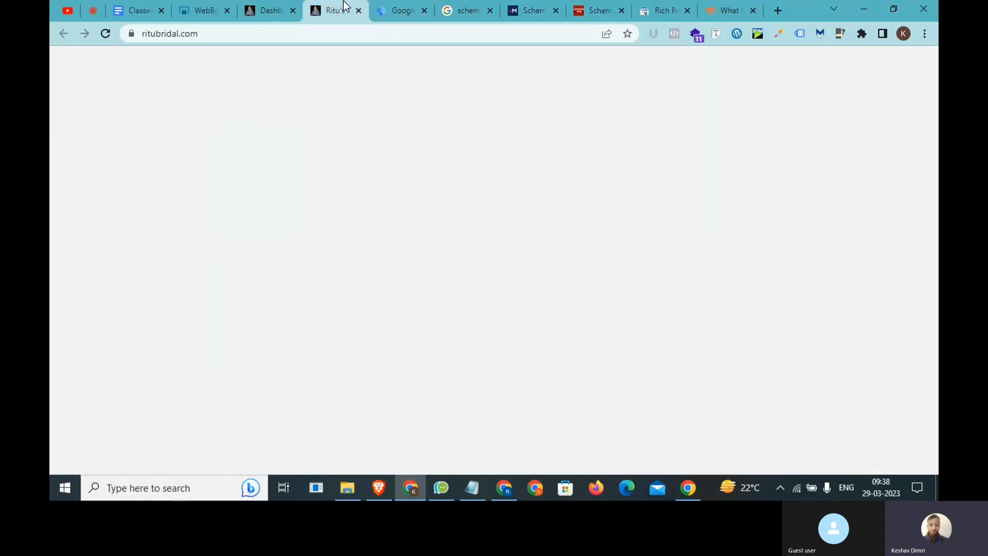
left_click(472, 489)
left_click(398, 324)
key("Return")
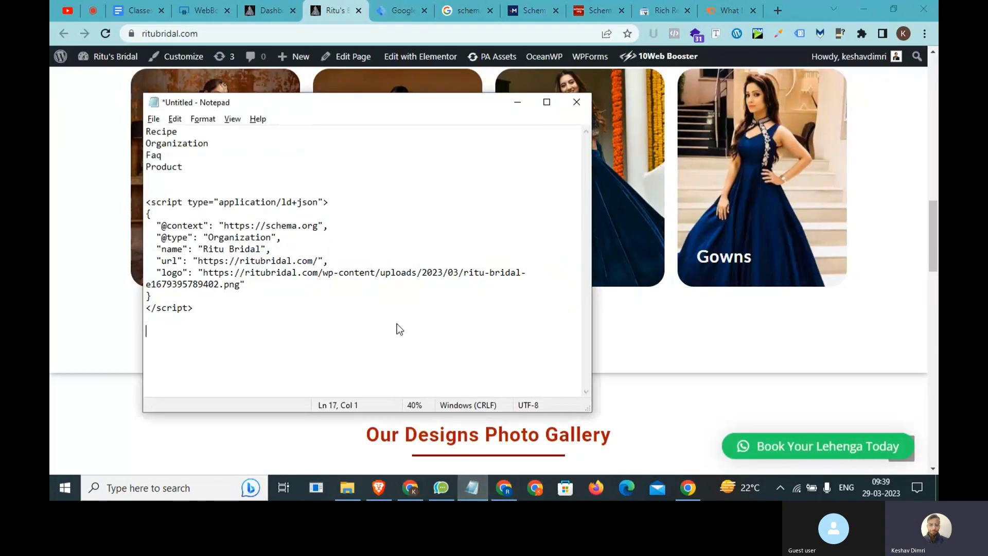
key("Return")
type("spefic >> triggering ??")
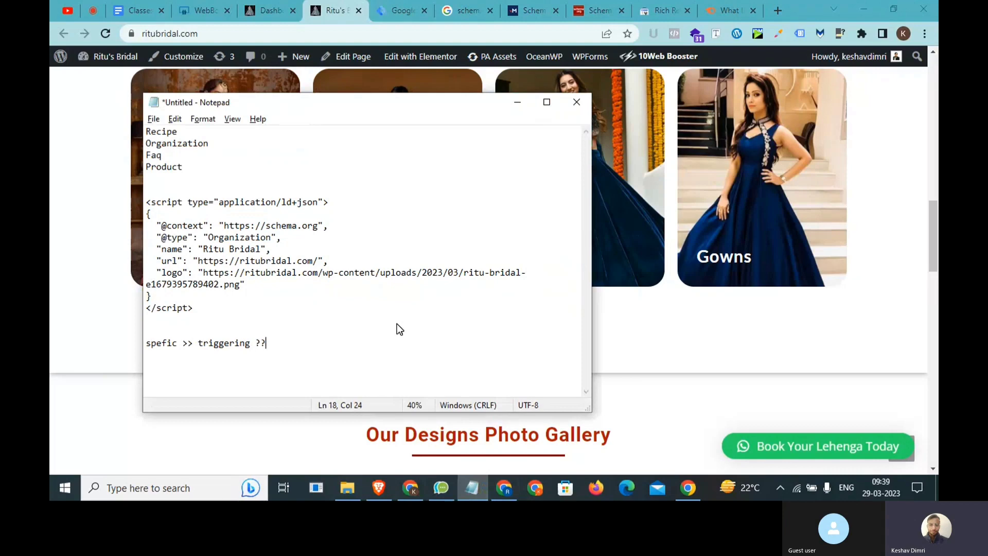
key("BackSpace")
key("BackSpace")
type(">>")
scroll(309, 373, "up", 2)
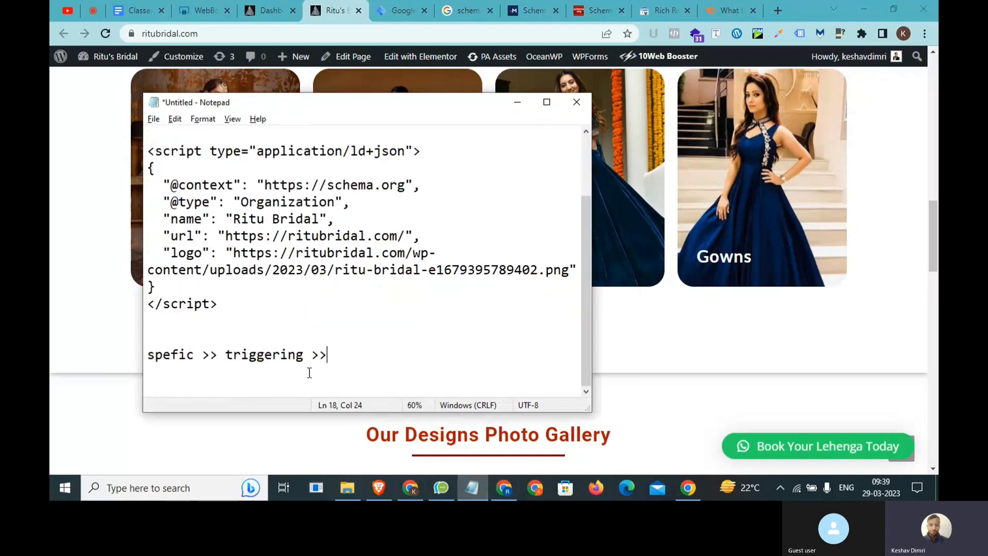
Continue the trigger note with "page View >> some page view >> page url >> contains".
type("page View >> some page ")
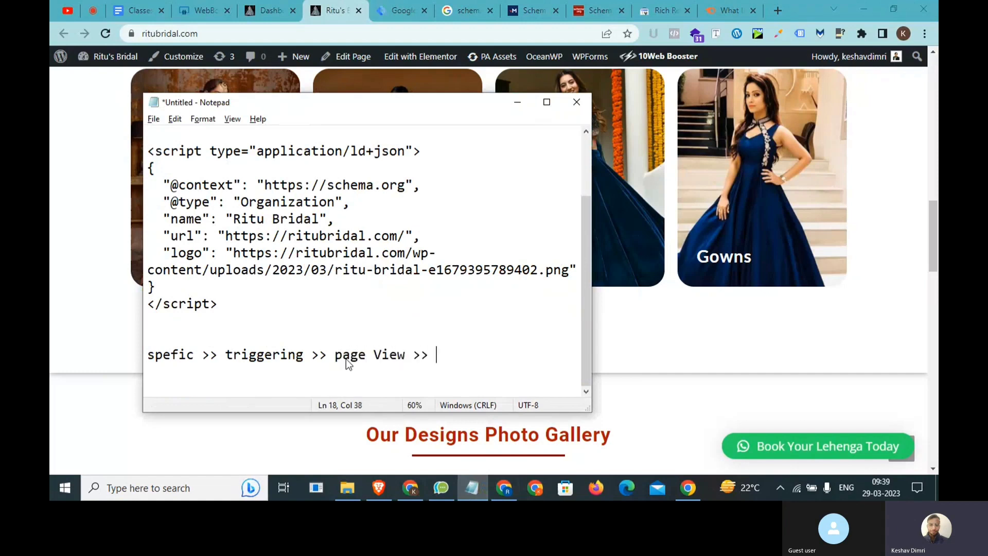
type("vie")
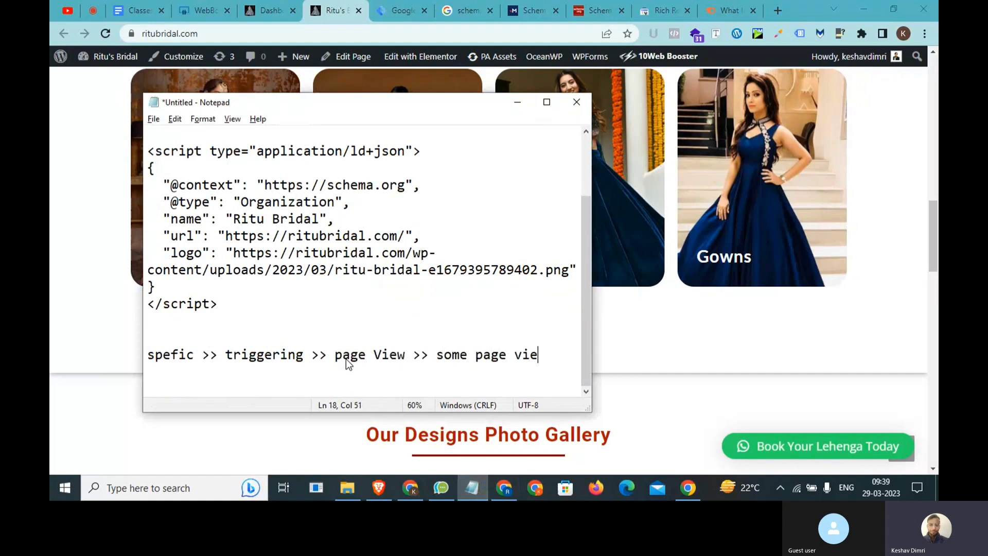
type("w >> page ")
type("url >> conat")
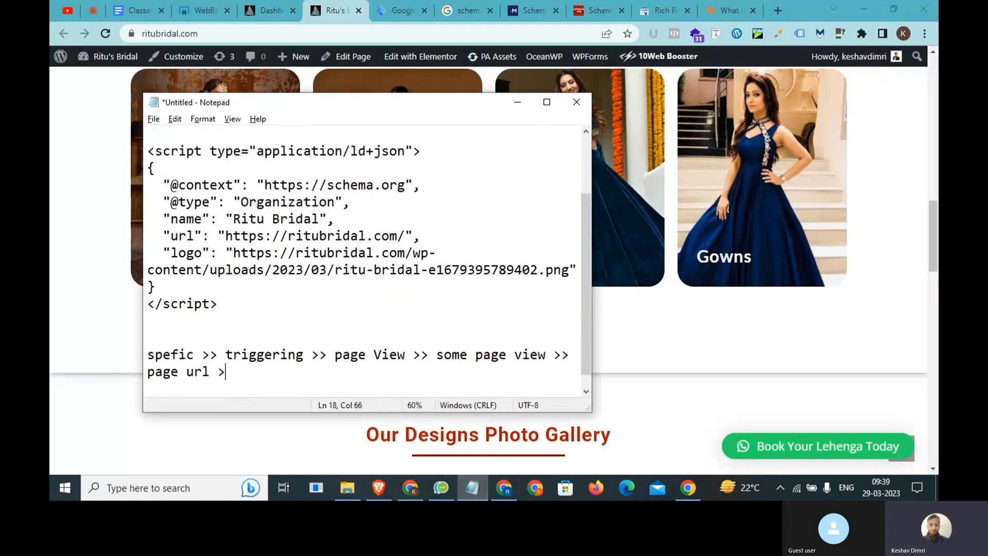
type("a")
key("BackSpace")
key("BackSpace")
key("BackSpace")
type("tains")
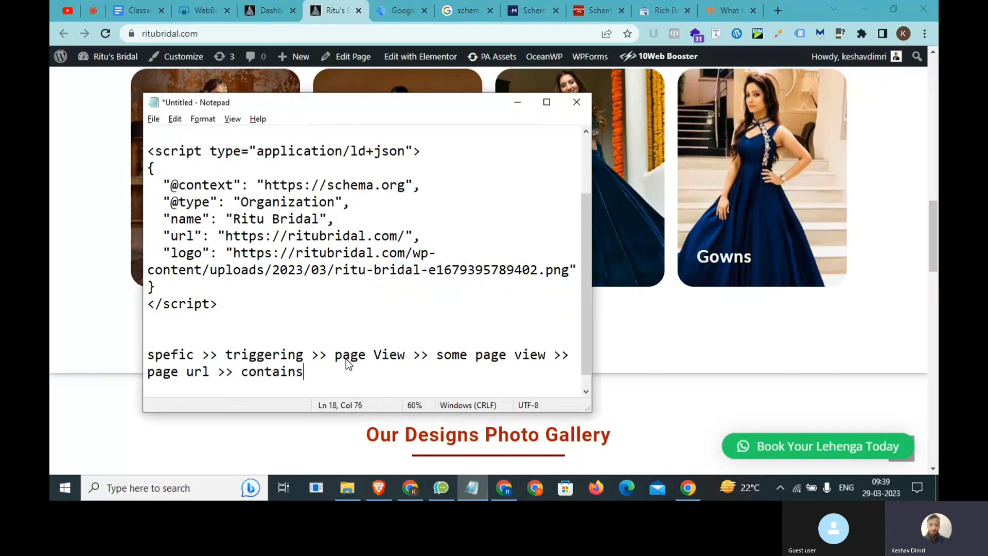
Highlight the whole trigger note from its end back to its start, and add blank lines below it.
key("ctrl+shift+Left")
key("ctrl+shift+Left")
key("ctrl+shift+Left")
key("ctrl+shift+Left")
key("ctrl+shift+Left")
key("ctrl+shift+Left")
key("ctrl+shift+Left")
key("ctrl+shift+Left")
key("ctrl+shift+Left")
key("ctrl+shift+Left")
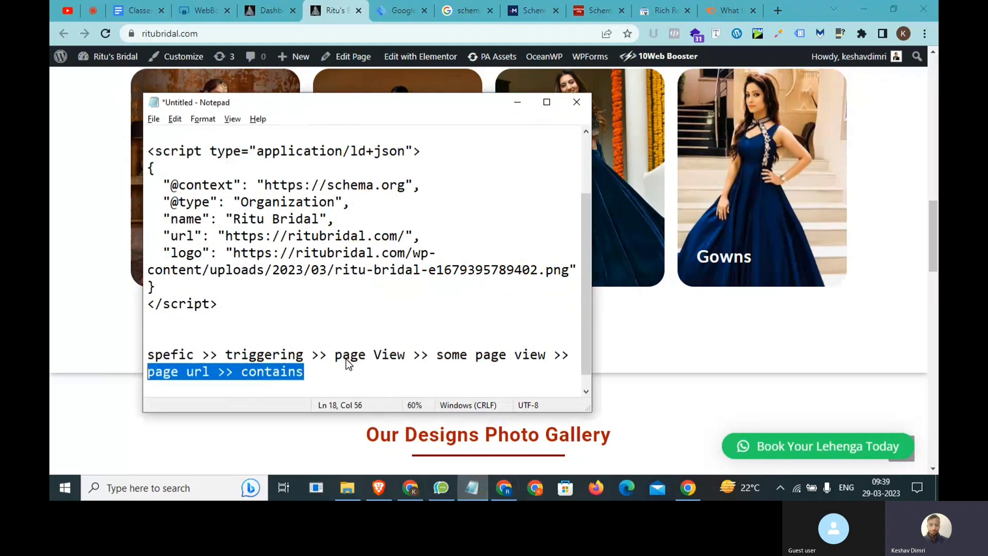
key("ctrl+shift+Left")
key("ctrl+shift+Left")
key("ctrl+shift+Left")
key("ctrl+shift+Left")
key("ctrl+shift+Left")
key("ctrl+shift+Left")
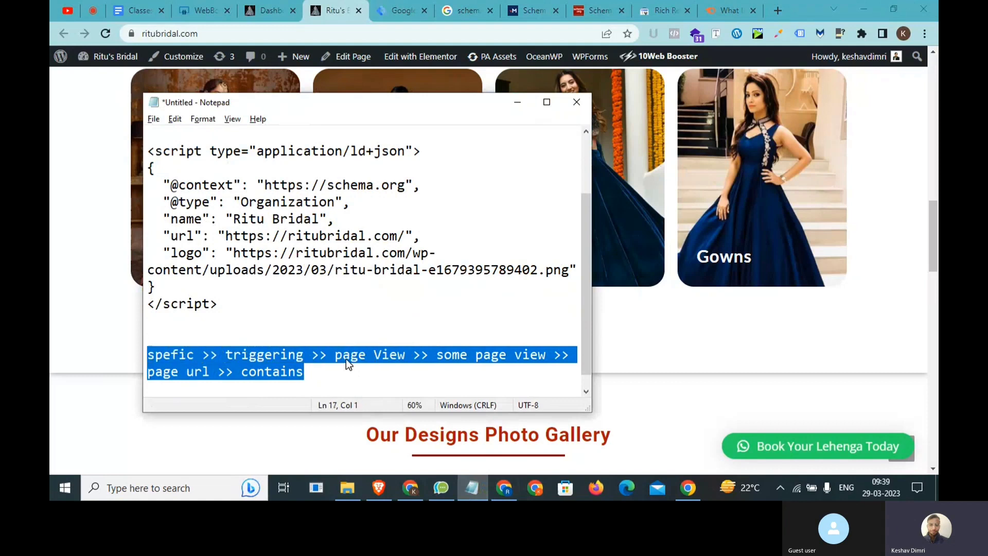
key("Right")
key("Return")
key("Return")
key("Return")
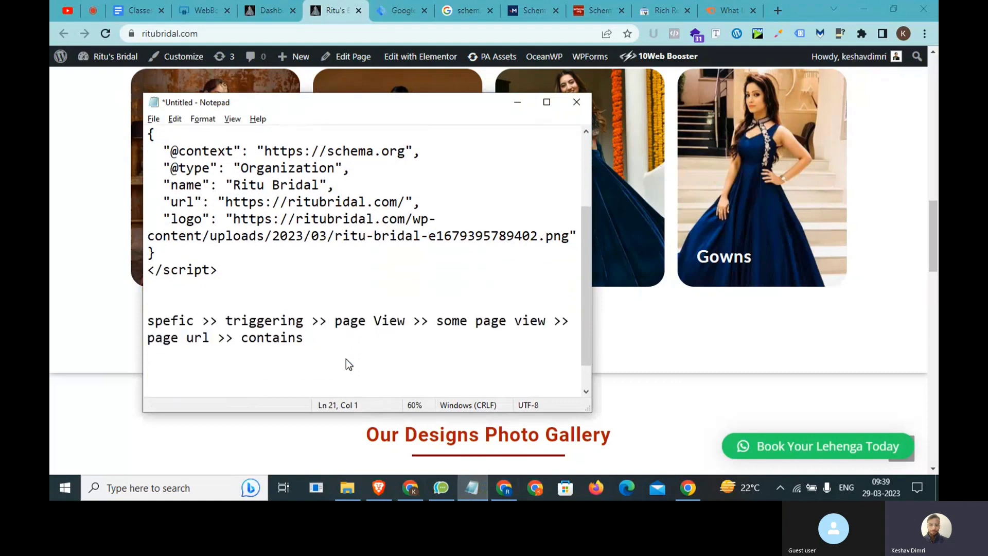
Switch to the WordPress dashboard in the browser and open HFCM's Add New snippet form in a new tab.
key("alt+Tab")
left_click(263, 8)
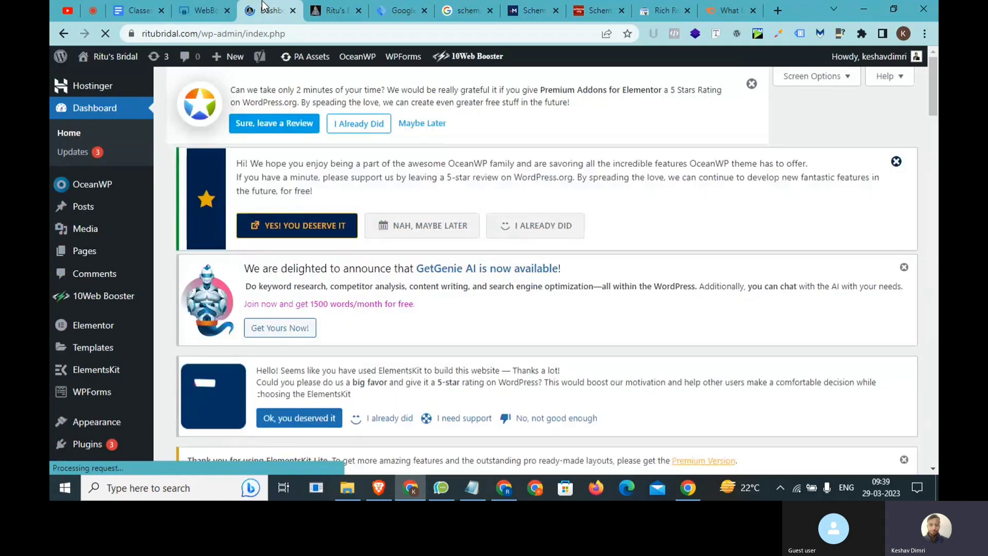
scroll(124, 319, "down", 6)
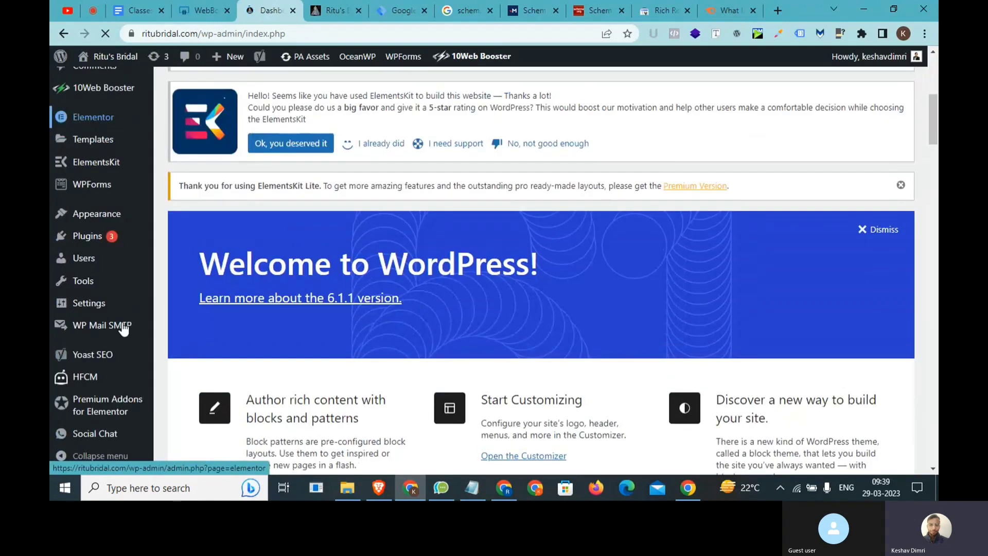
mouse_move(97, 386)
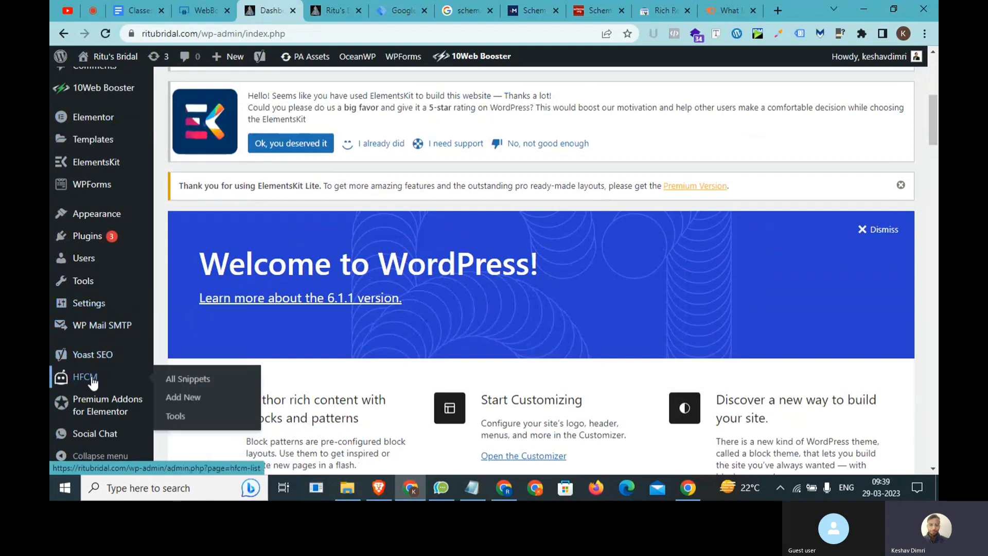
middle_click(175, 406)
left_click(333, 2)
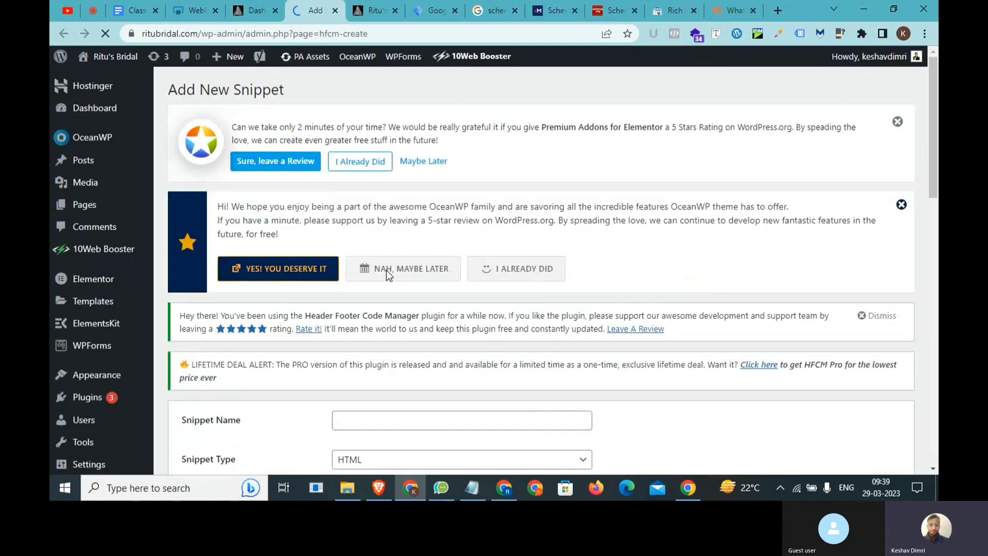
Paste the Ritu Bridal Organization JSON-LD script into the snippet code editor.
scroll(386, 271, "down", 9)
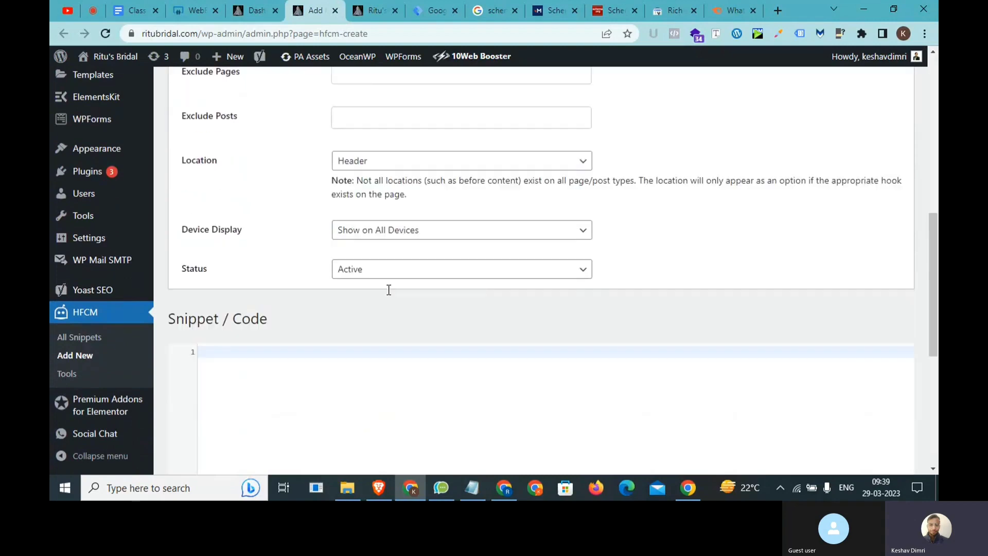
scroll(389, 290, "down", 1)
type("<script type=\"application/ld+json\"> {   \"@context\": \"https://schema.org\",   \"@type\": \"Organization\",   \"name\": \"Ritu Bridal\",   \"url\": \"https://ritubridal.com/\",   \"logo\": \"https://ritubridal.com/wp-content/uploads/2023/03/ritu-bridal-e1679395789402.png\" } </script>")
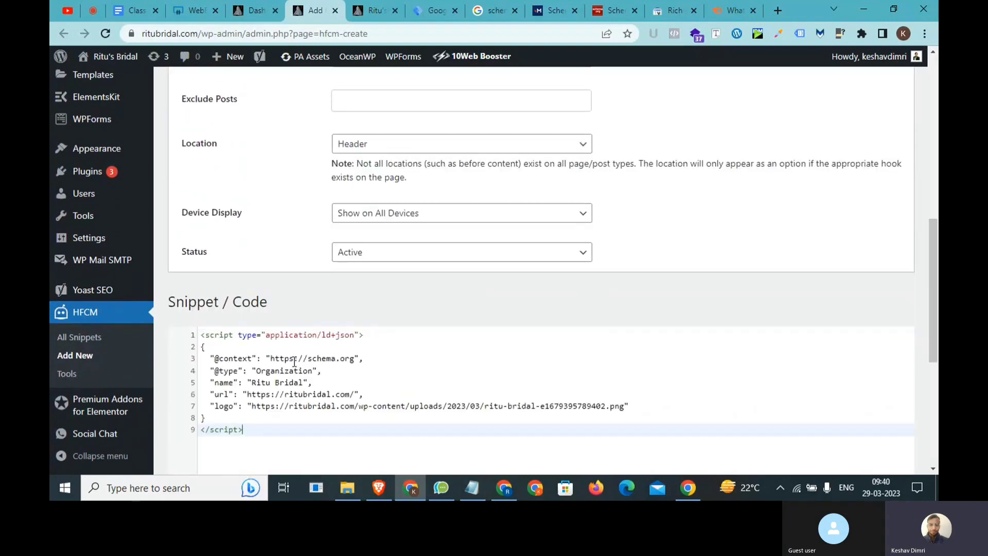
Set the snippet name to "organization".
scroll(294, 362, "up", 3)
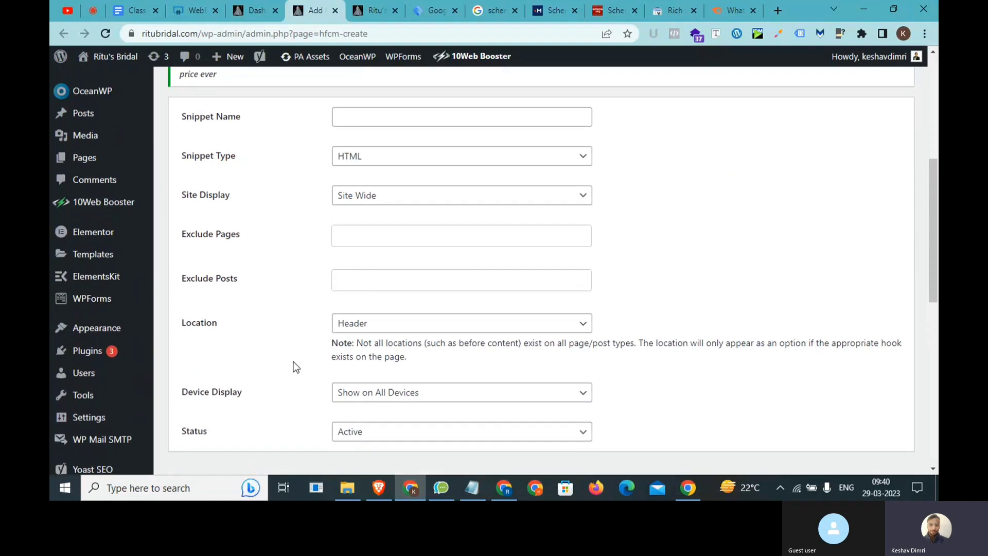
left_click(380, 118)
type("organization")
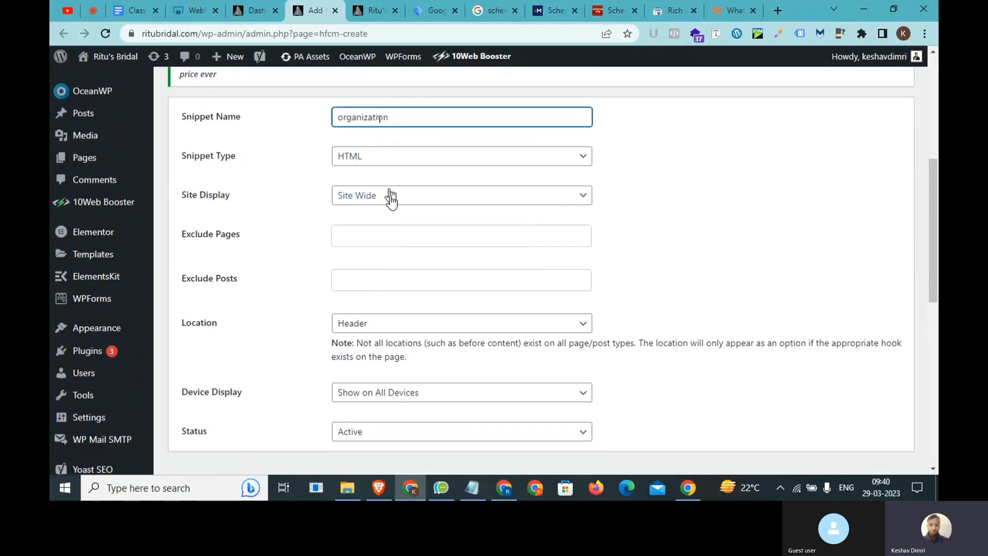
Review the snippet's code and settings, and set its Site Display to Specific Pages.
left_click(227, 195)
scroll(204, 194, "down", 10)
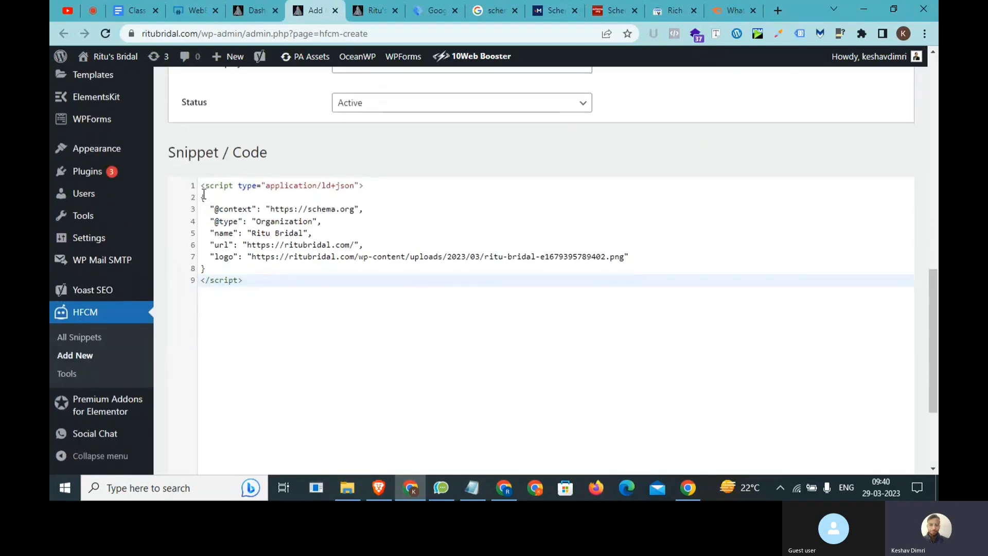
scroll(332, 199, "up", 5)
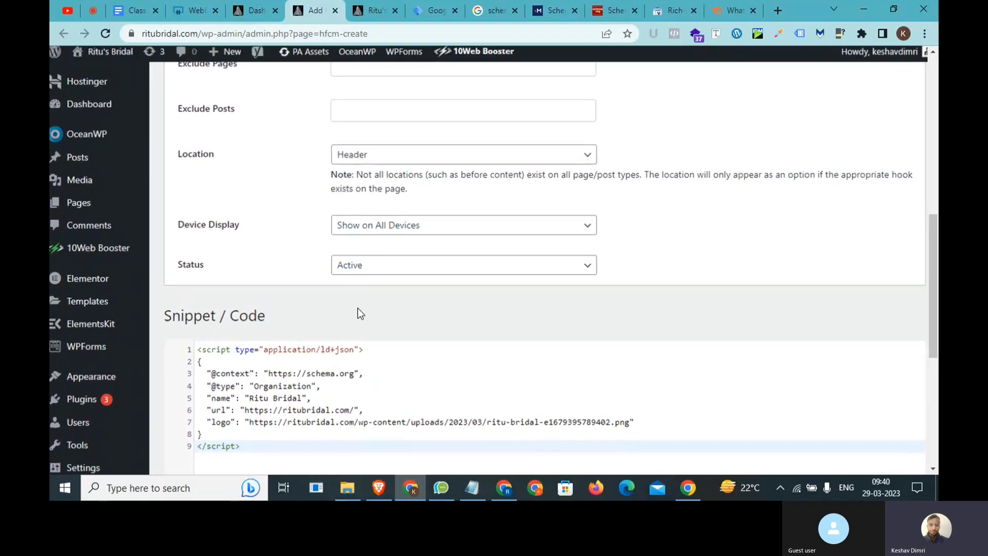
scroll(357, 308, "up", 5)
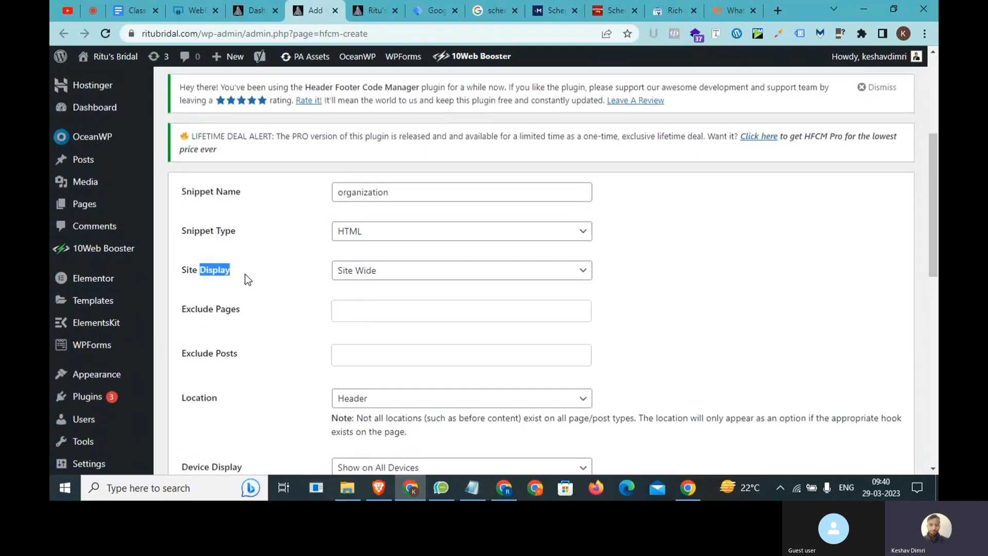
left_click(245, 274)
left_click(356, 274)
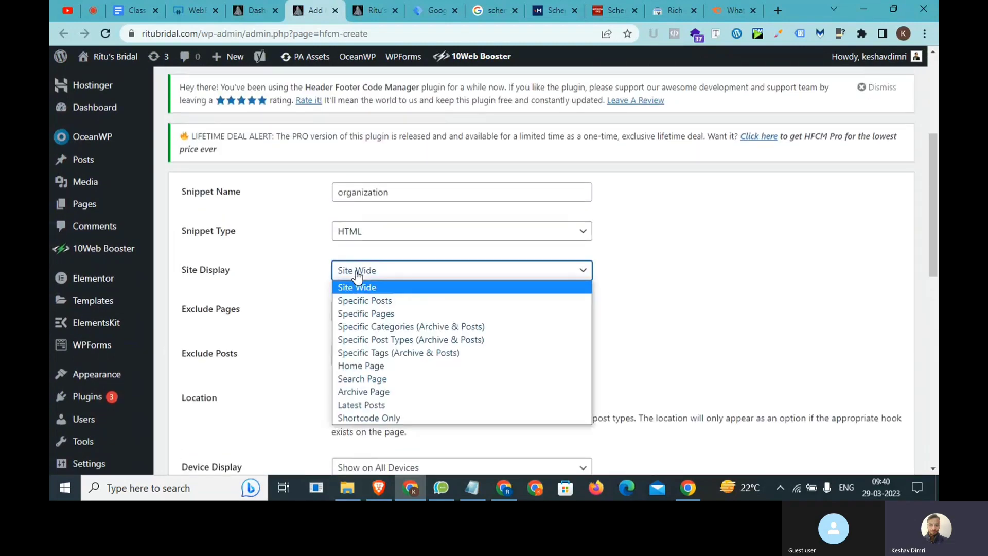
left_click(377, 311)
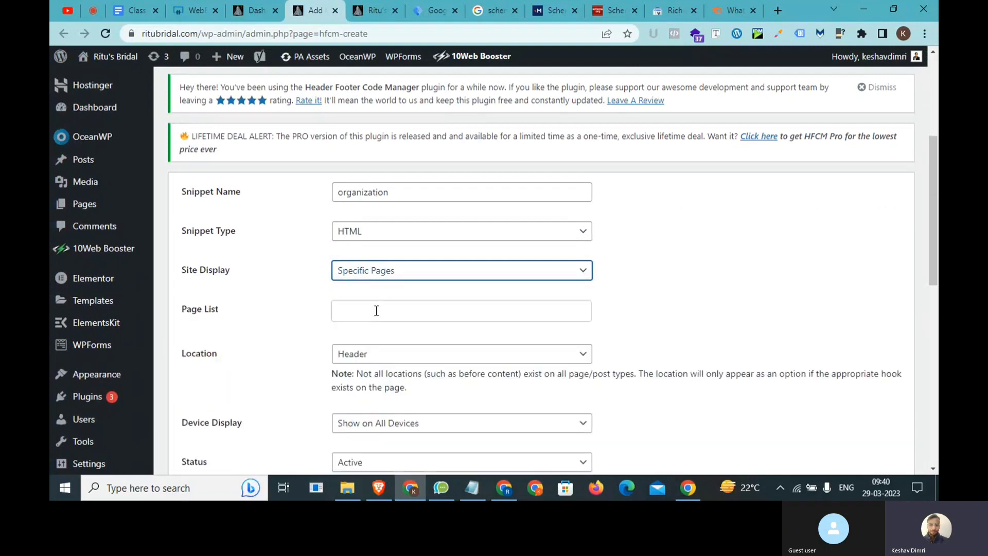
Try adding the Home page to the snippet's page list and remove it again.
left_click(377, 310)
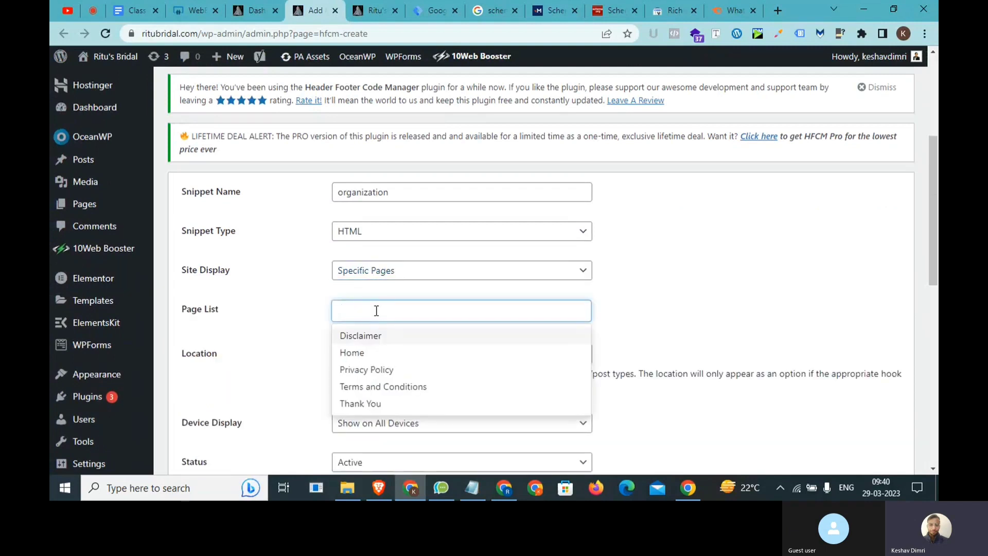
left_click(378, 353)
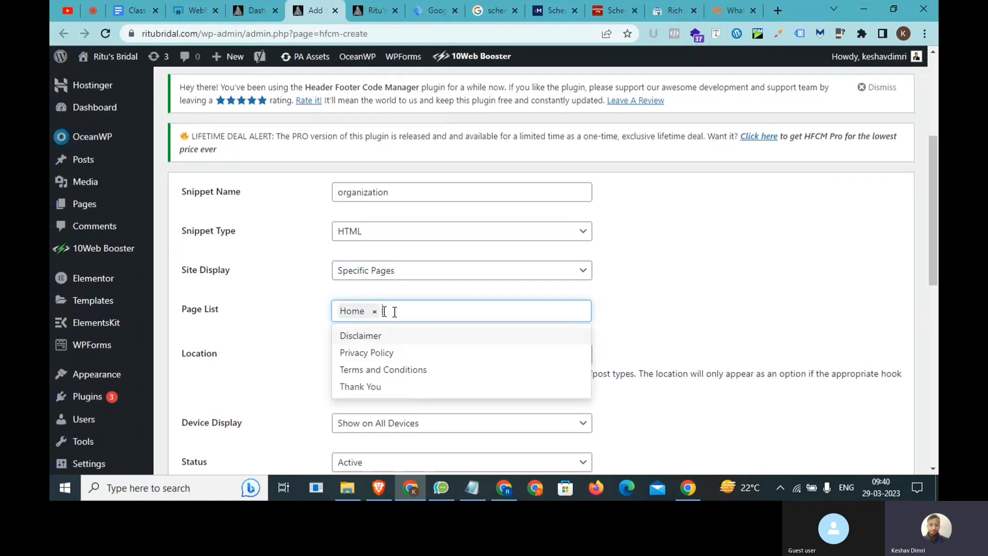
left_click(374, 311)
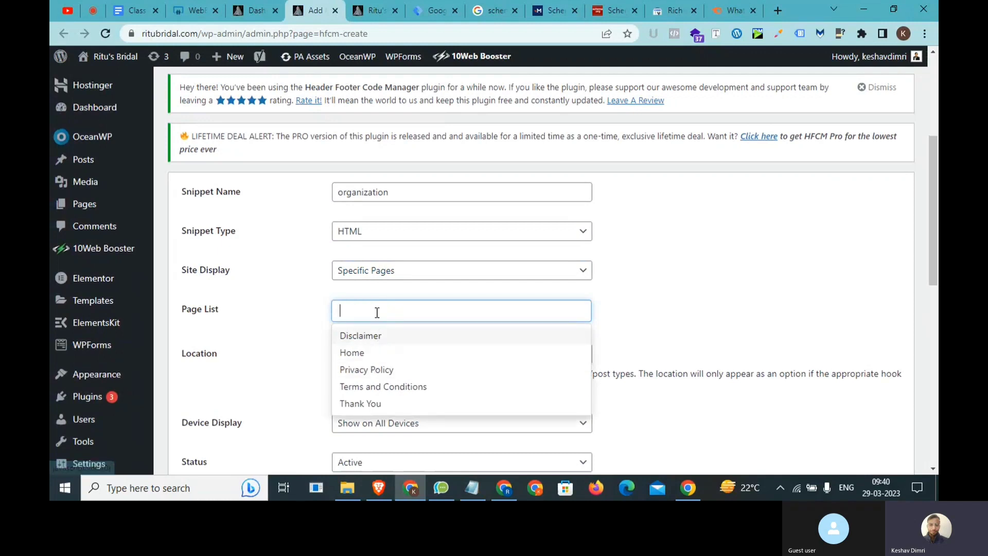
left_click(317, 330)
scroll(314, 329, "down", 10)
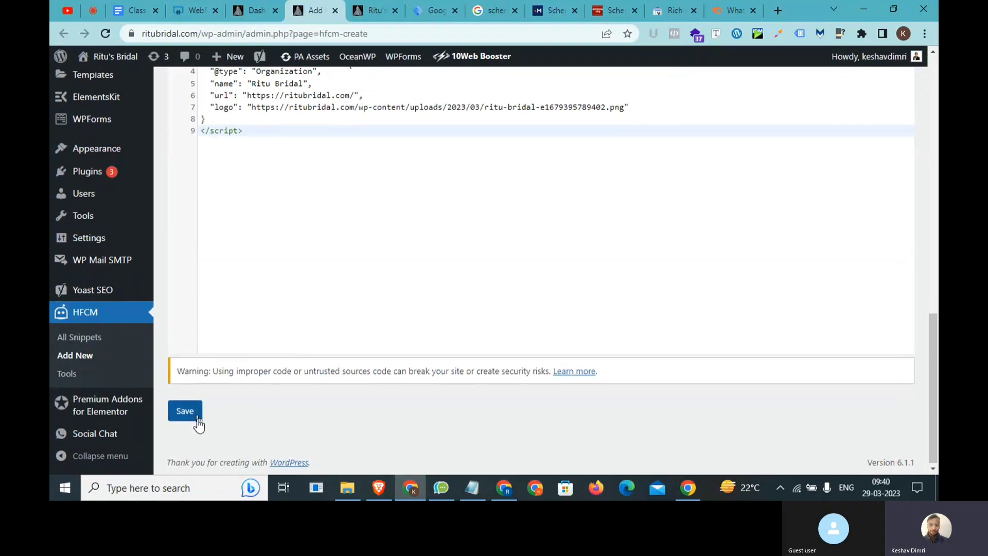
scroll(79, 271, "up", 4)
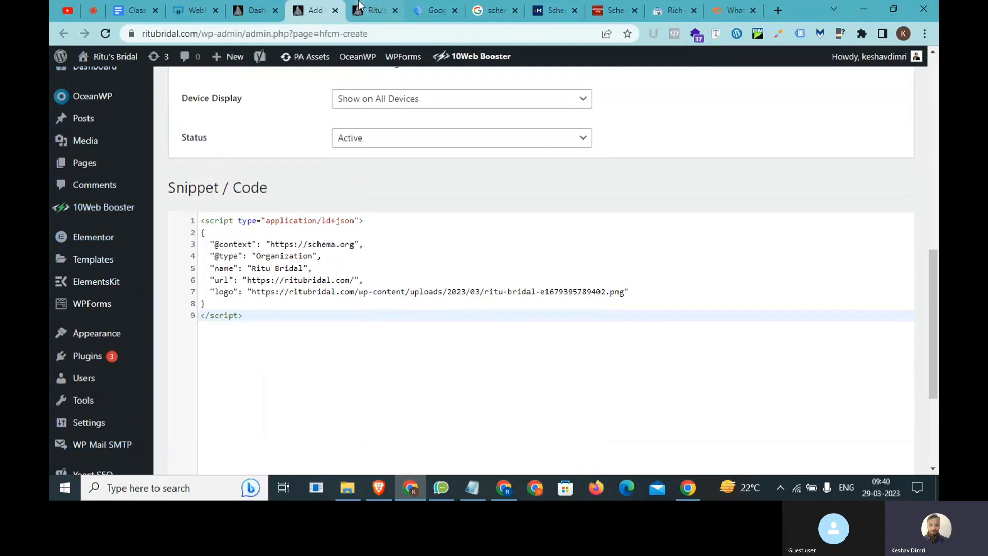
Open the Ritu Bridal home page for editing with Elementor in a new tab.
left_click(359, 7)
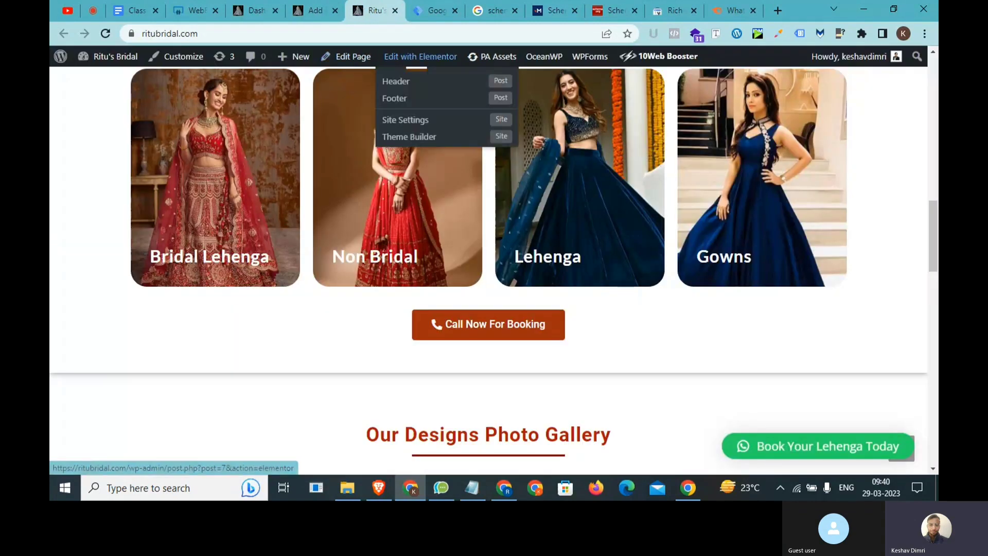
middle_click(420, 56)
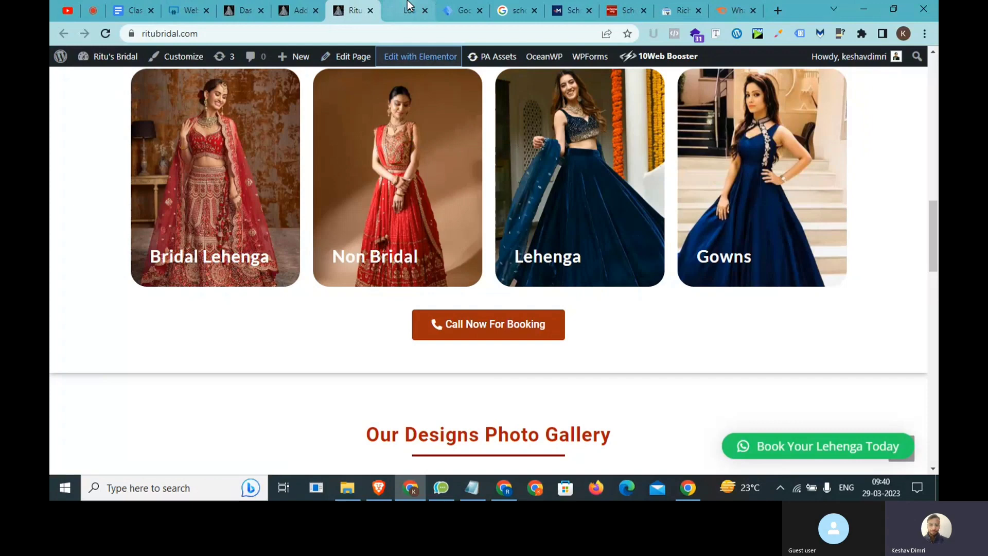
left_click(409, 6)
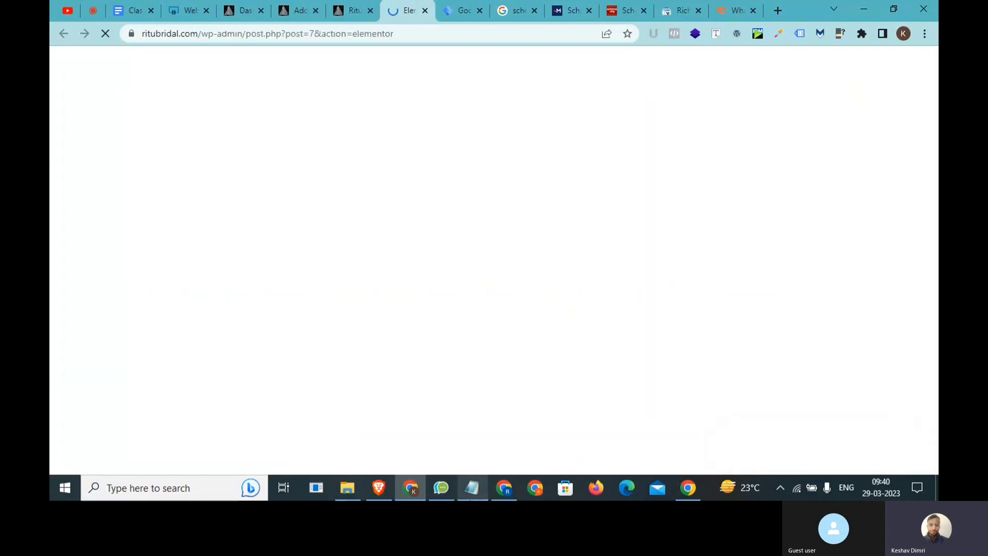
Switch to Notepad, write "custom html" below the trigger note and highlight that text.
left_click(472, 488)
type("custom ")
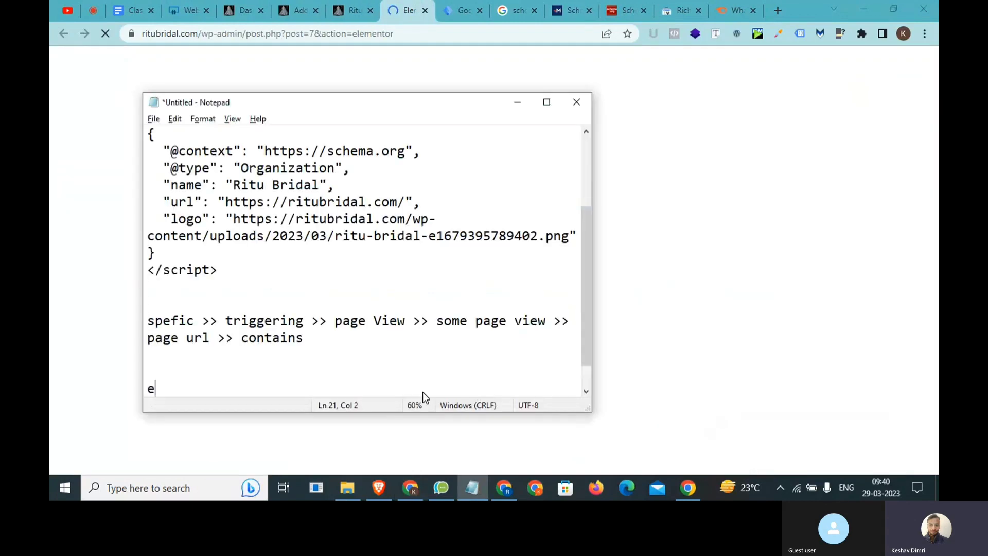
type("html")
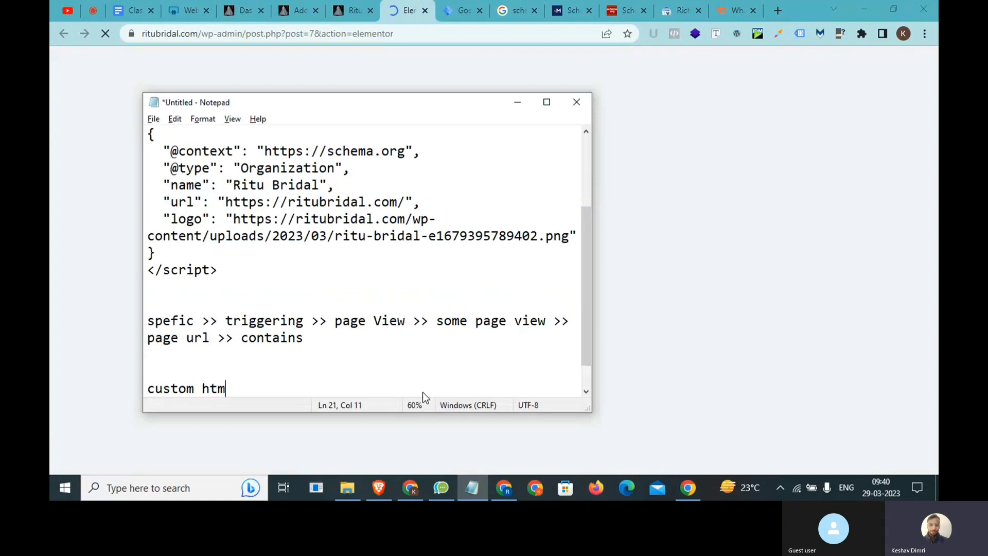
key("ctrl+shift+Left")
key("ctrl+shift+Left")
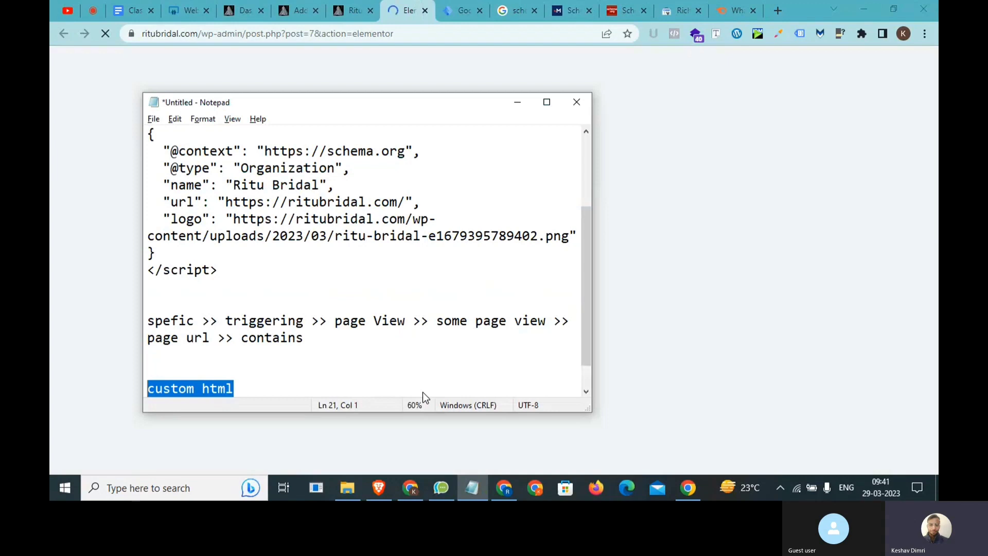
key("alt+Tab")
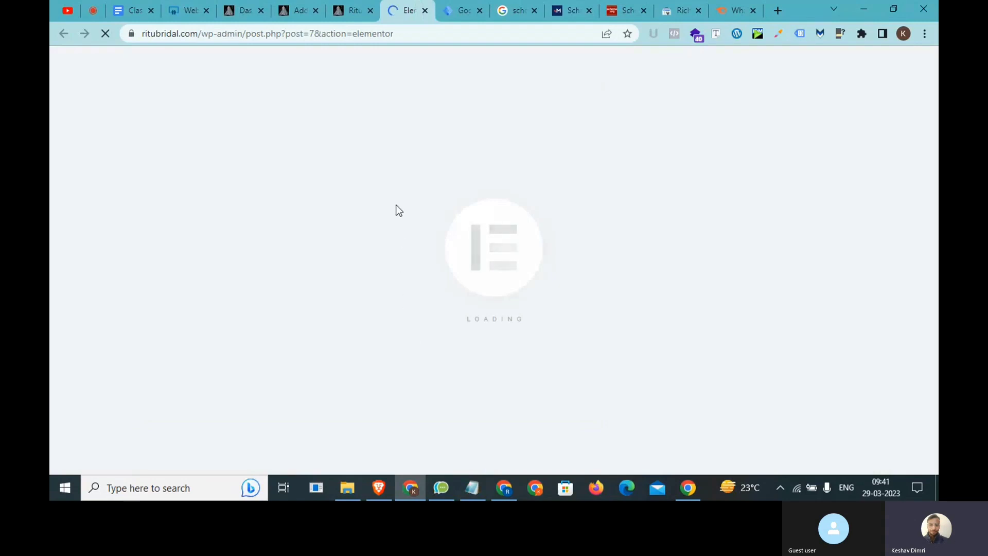
left_click(472, 488)
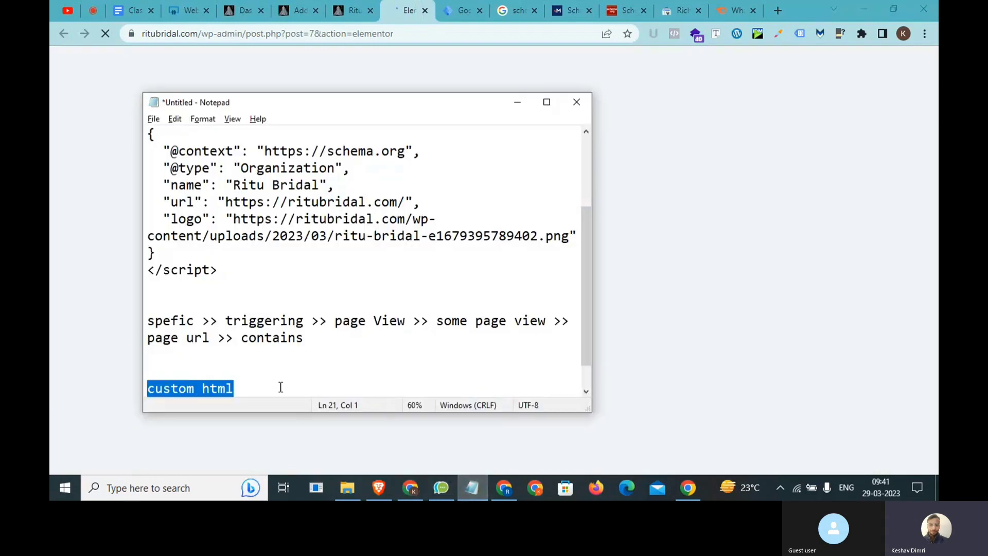
Return to the Elementor editor, dismiss the Yoast SEO notice, and search the widgets for "custom" and "html", clearing the search at the end.
key("alt+Tab")
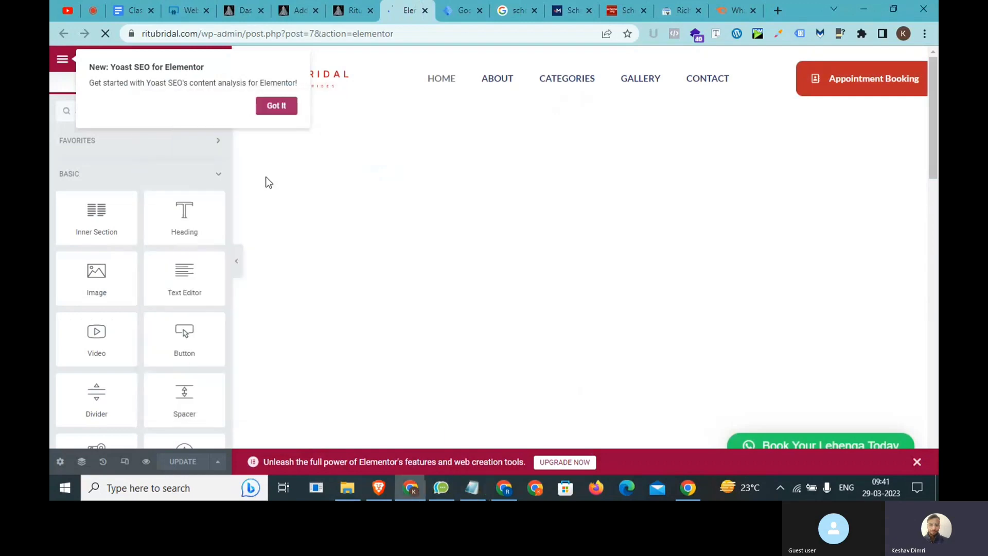
left_click(273, 109)
scroll(359, 239, "down", 5)
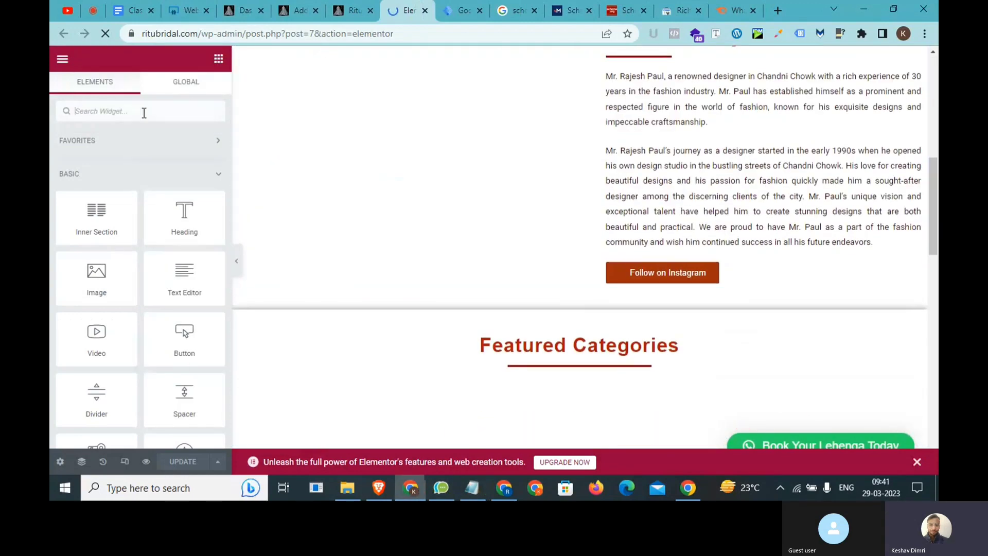
type("custom")
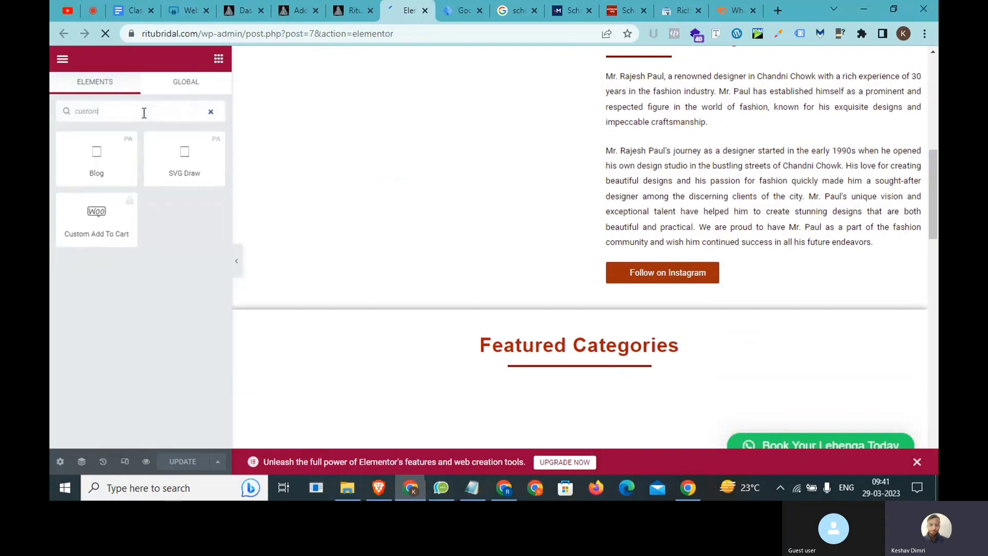
key("ctrl+a")
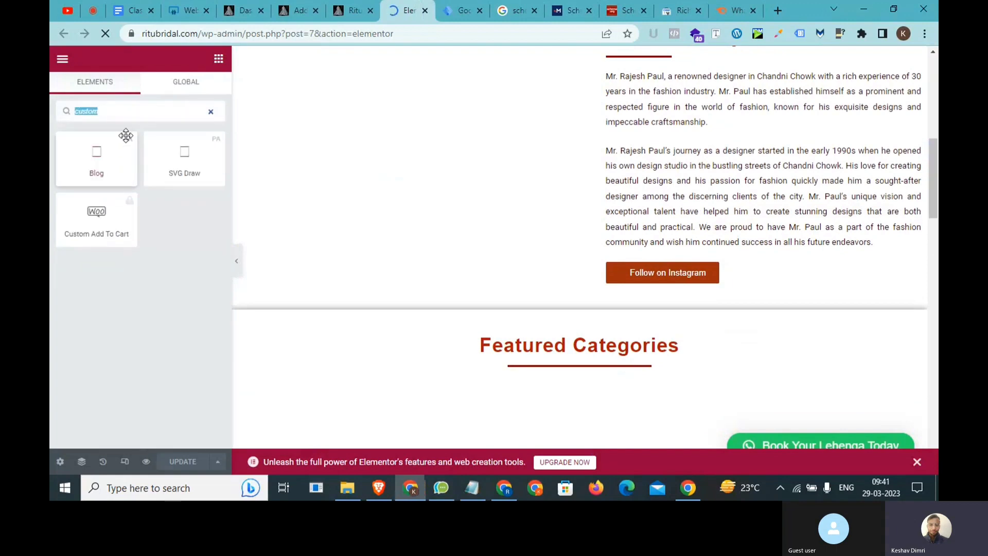
type("mtml")
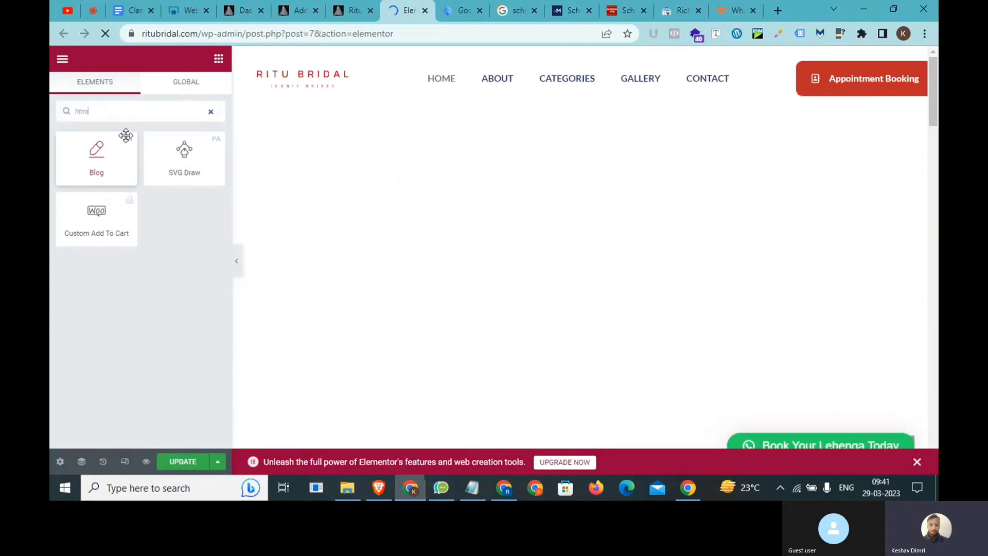
key("ctrl+a")
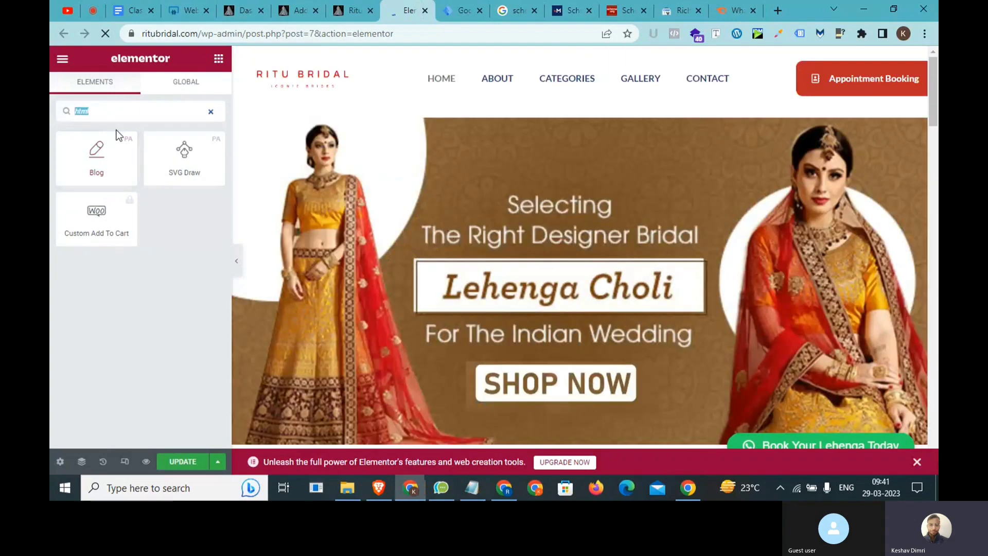
key("BackSpace")
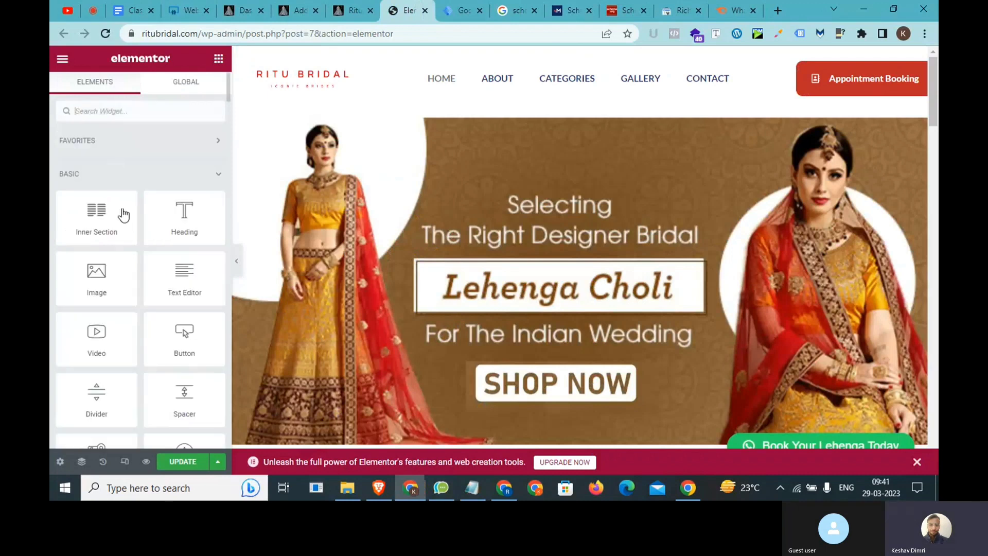
Look through the Elementor widget list for the HTML widget.
scroll(147, 312, "down", 3)
scroll(147, 314, "down", 1)
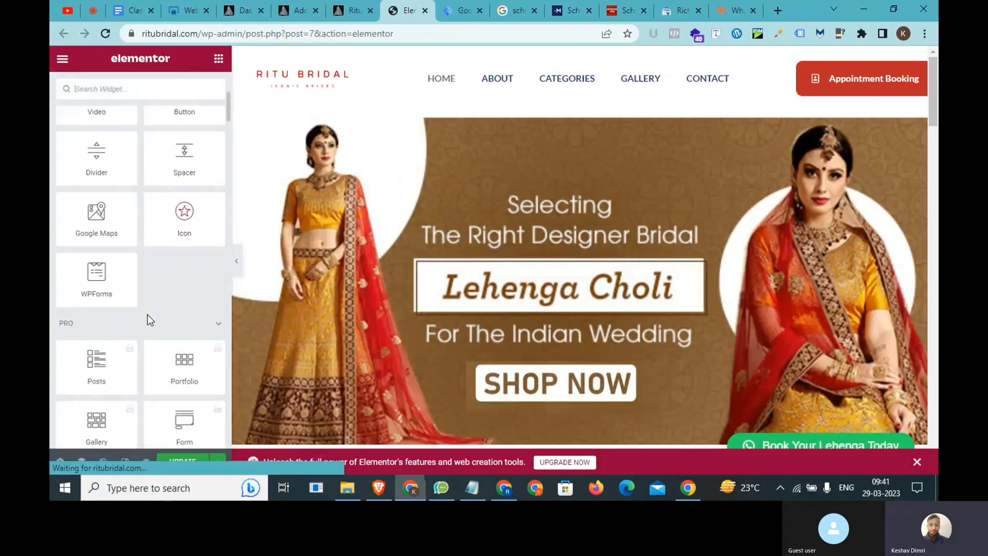
scroll(148, 314, "down", 3)
scroll(147, 314, "down", 6)
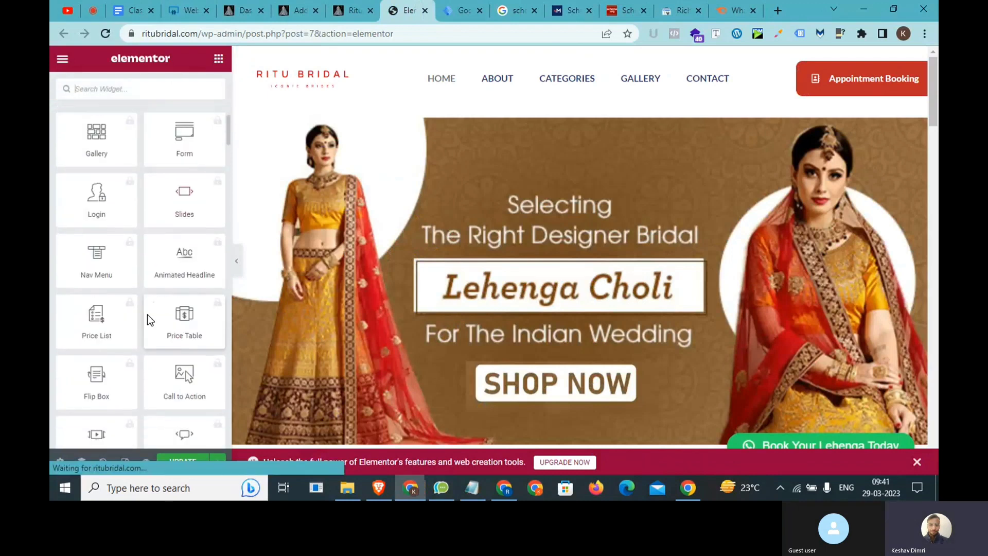
scroll(148, 321, "down", 8)
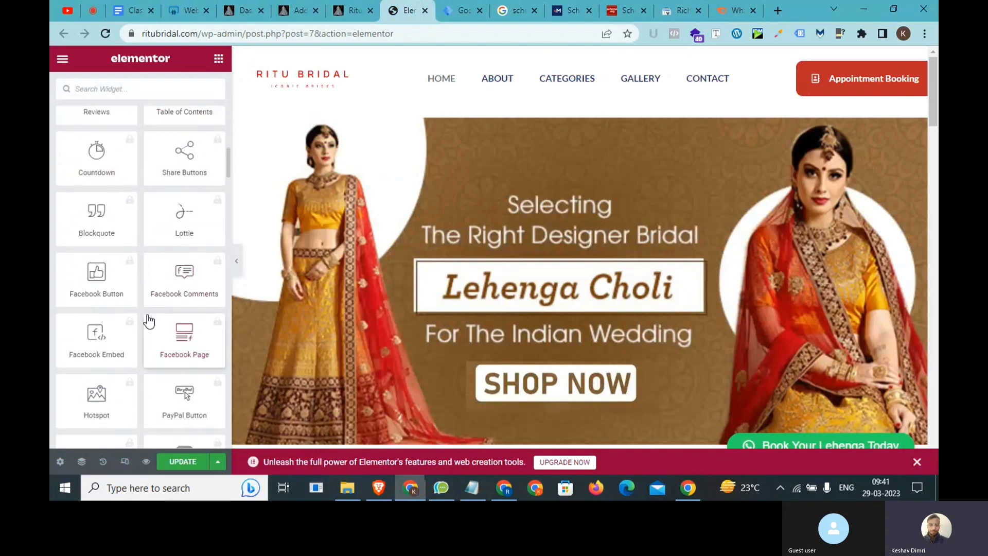
scroll(147, 315, "up", 4)
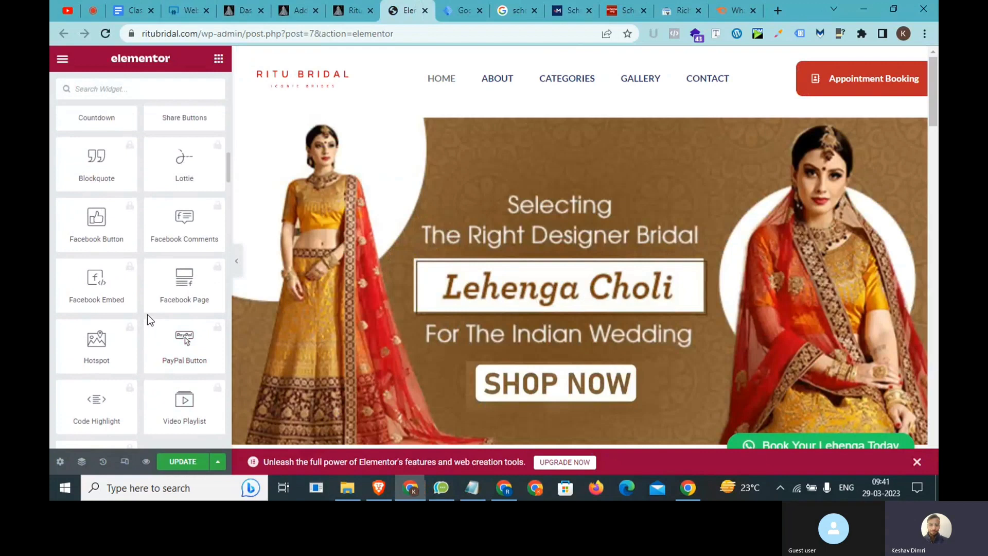
scroll(147, 314, "down", 1)
scroll(147, 317, "up", 2)
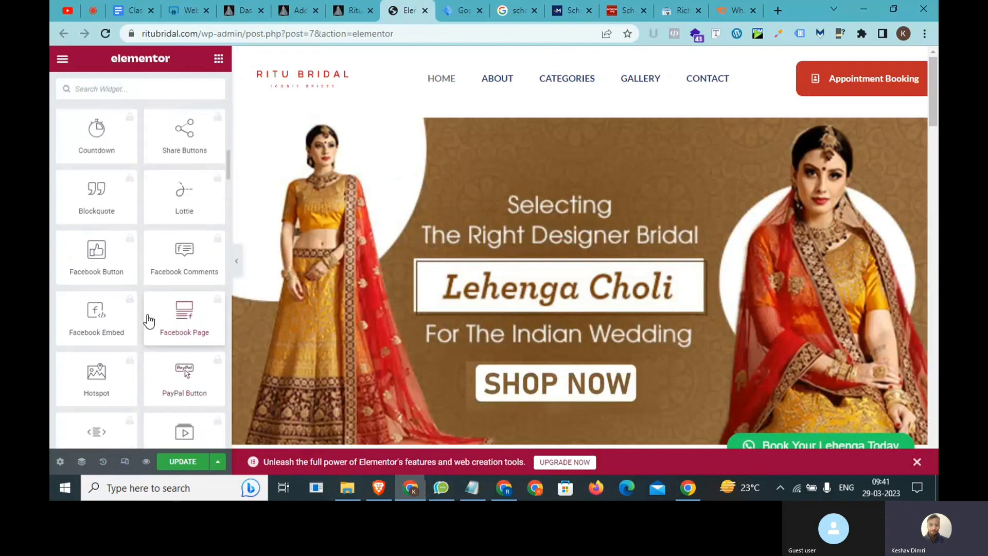
scroll(148, 321, "up", 4)
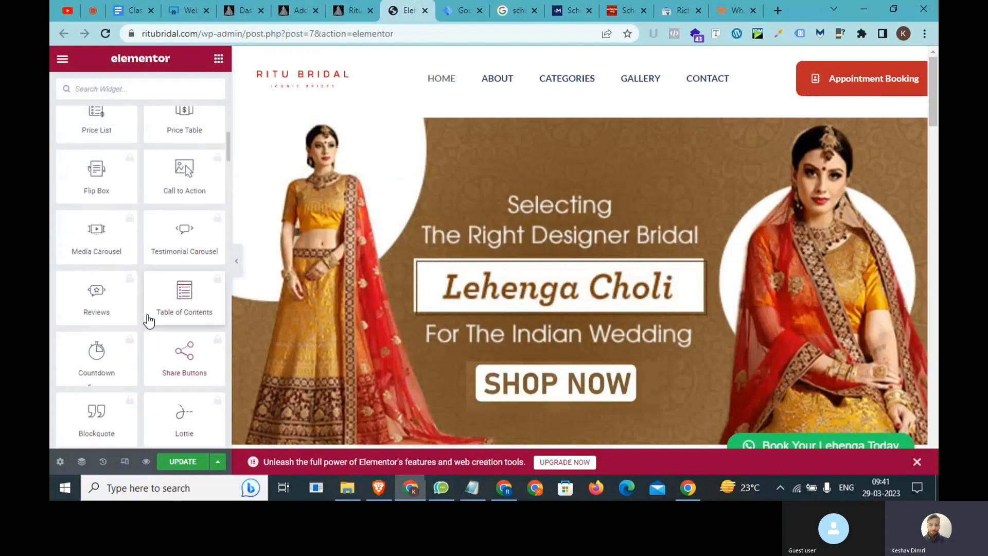
scroll(149, 320, "up", 3)
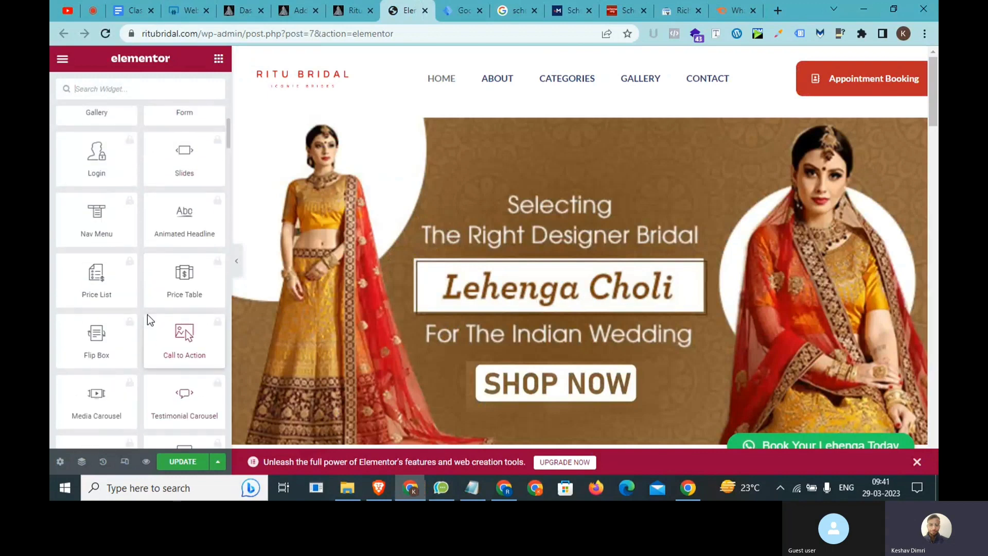
scroll(148, 320, "up", 2)
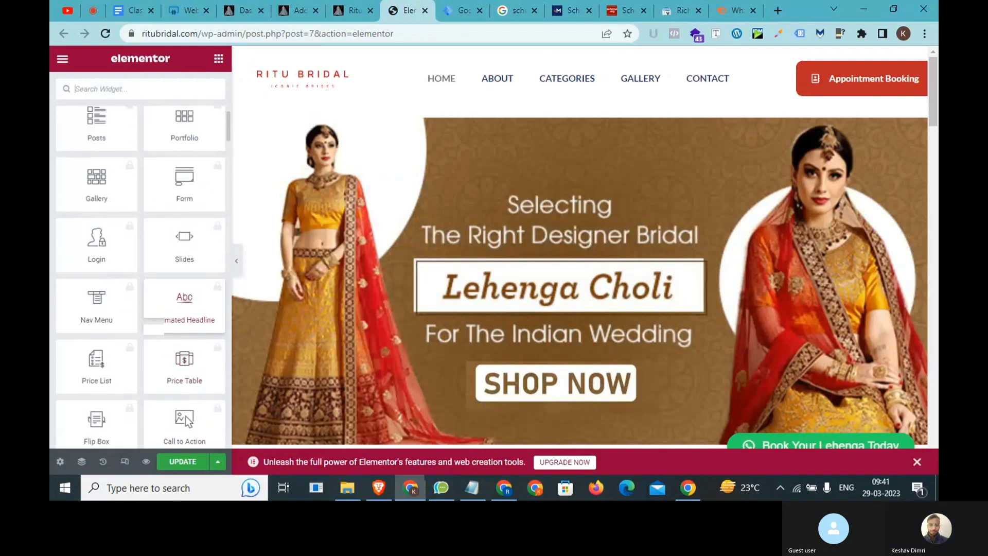
scroll(147, 321, "up", 2)
scroll(148, 321, "down", 4)
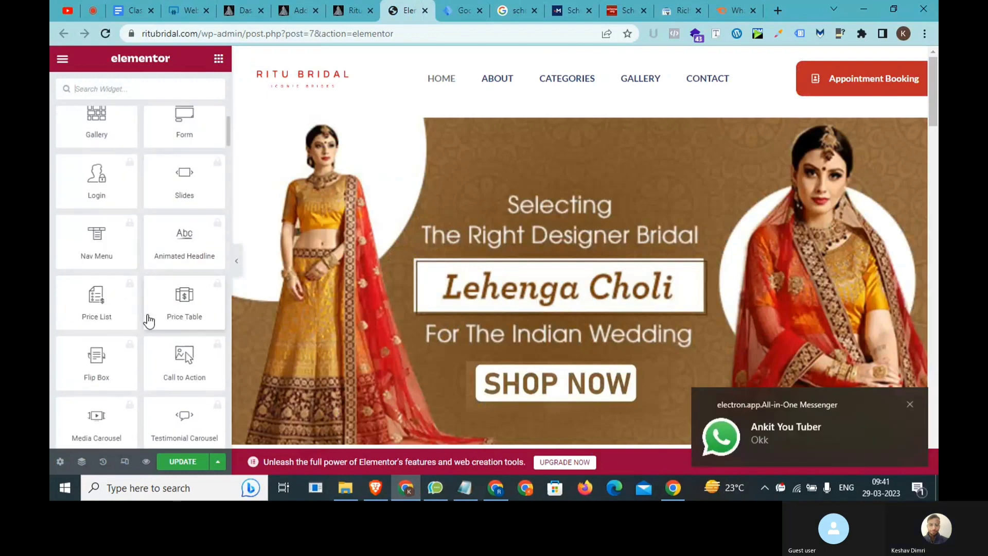
scroll(149, 319, "down", 18)
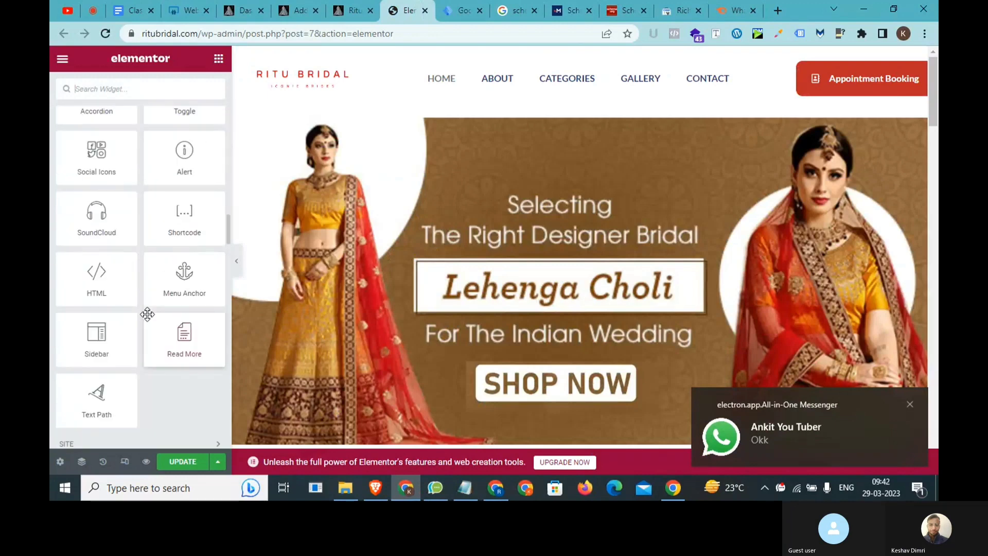
Browse the rest of the Elementor widget list through the add-on groups, down to the WordPress section.
scroll(147, 314, "down", 15)
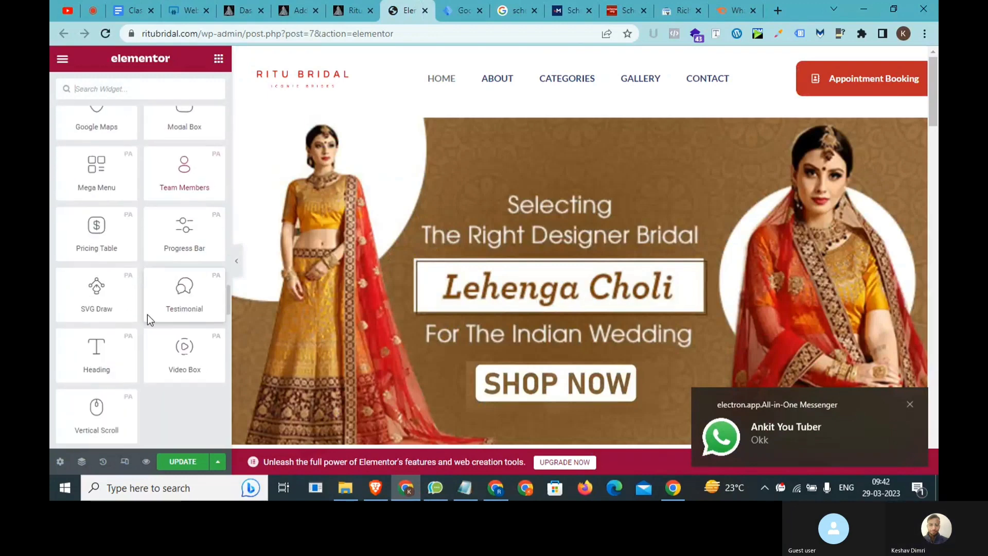
scroll(147, 314, "down", 10)
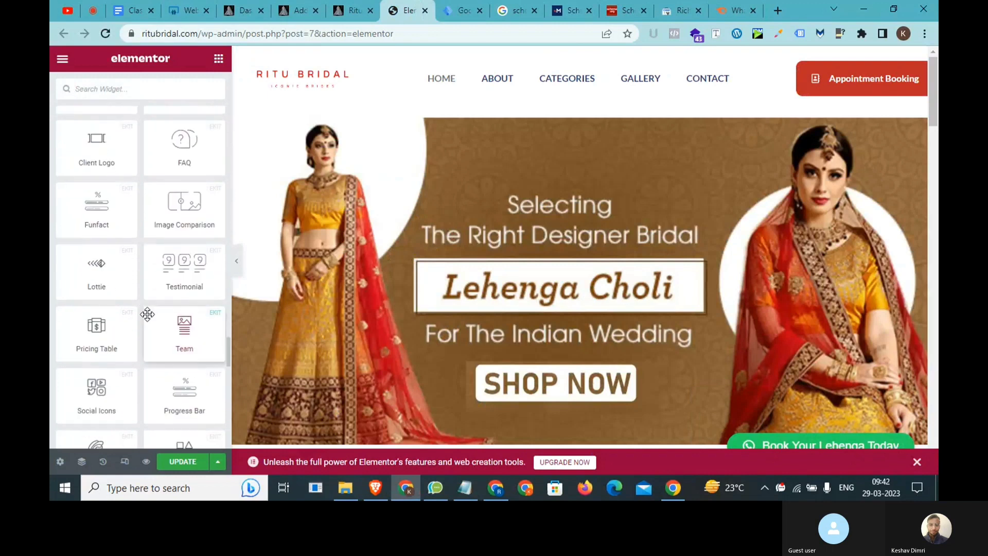
scroll(148, 314, "down", 4)
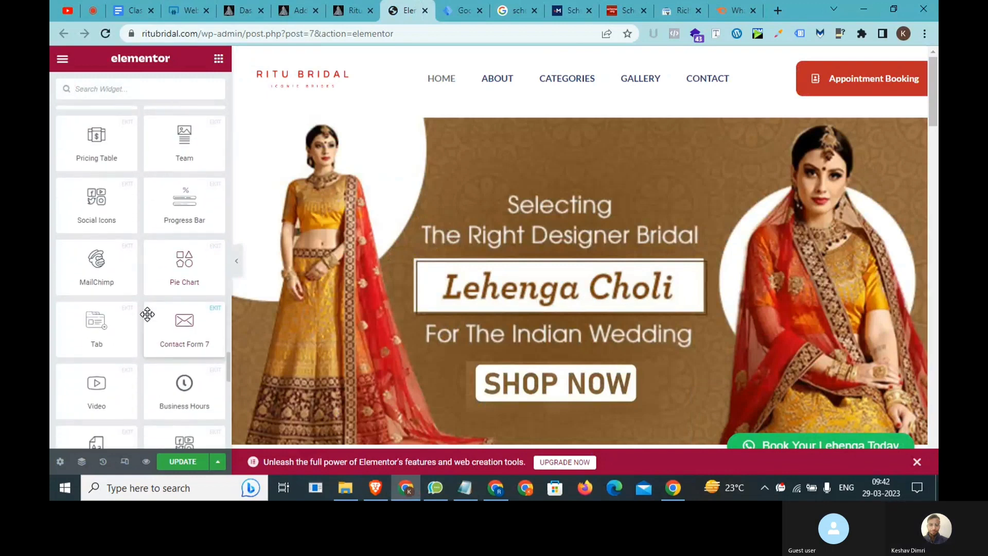
scroll(147, 314, "down", 4)
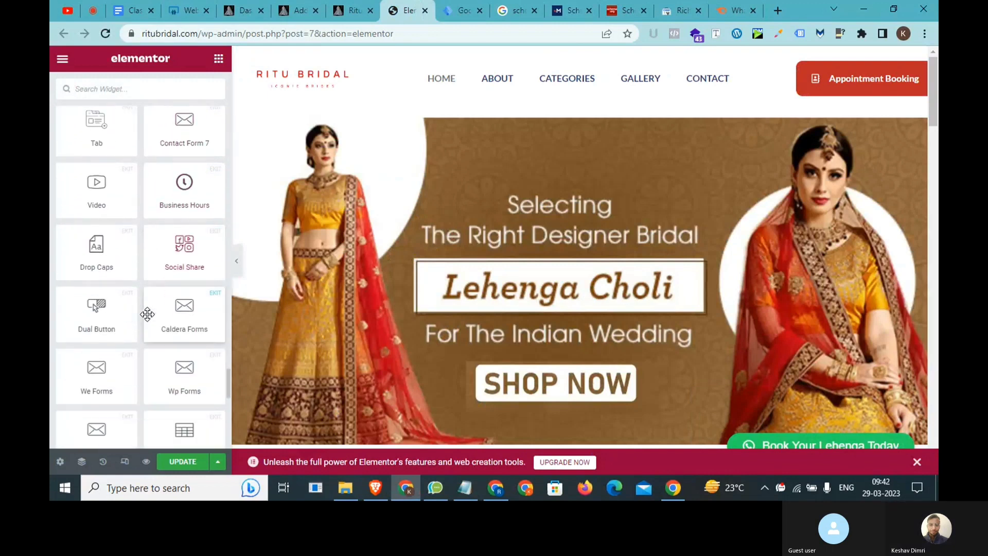
scroll(147, 314, "down", 5)
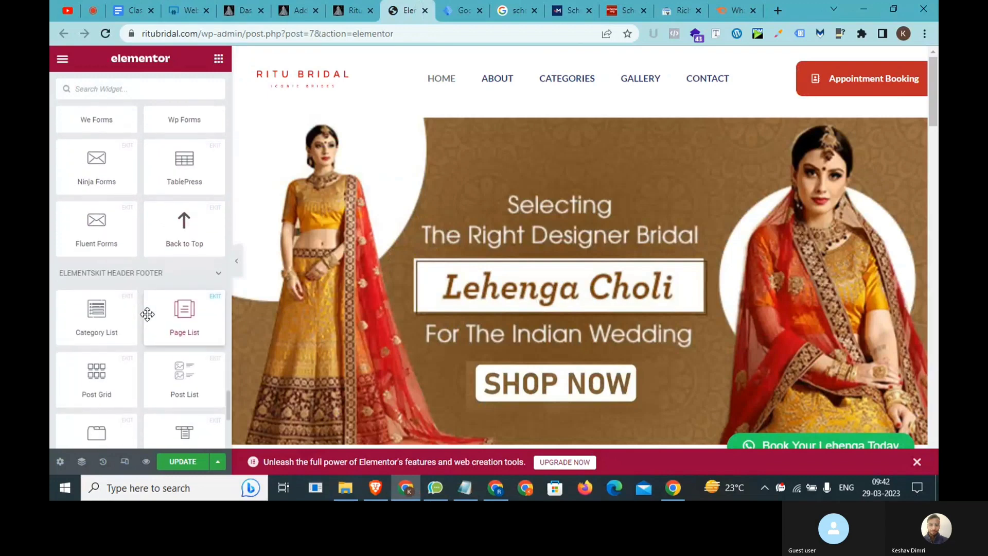
scroll(147, 314, "down", 5)
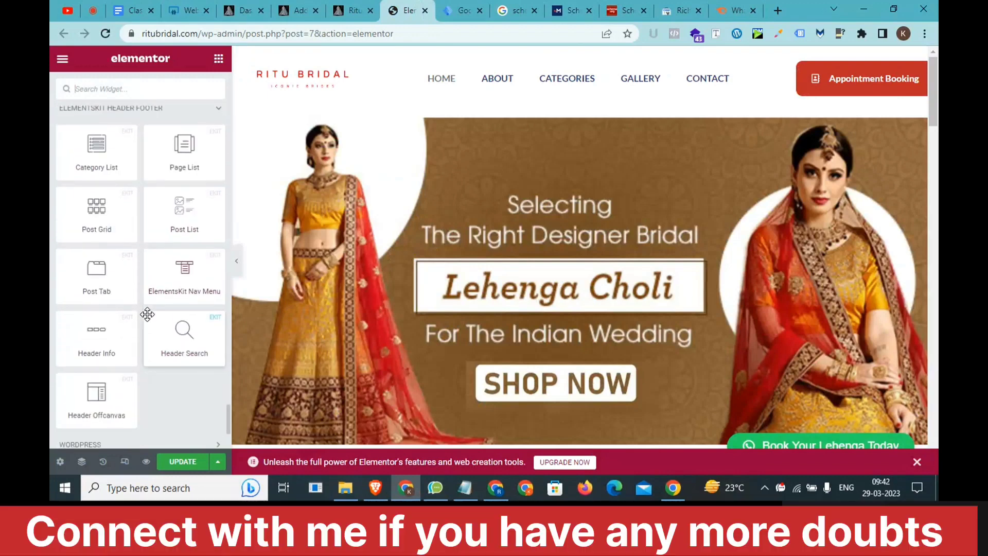
scroll(147, 314, "down", 2)
scroll(427, 327, "down", 1)
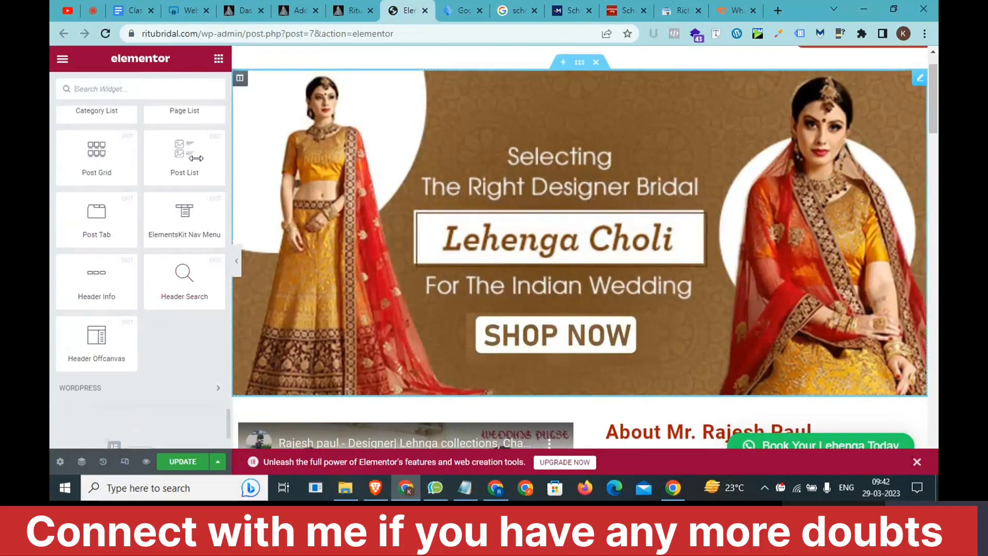
Search the widgets for "html" and try to place the HTML widget below the video in the About section.
type("html")
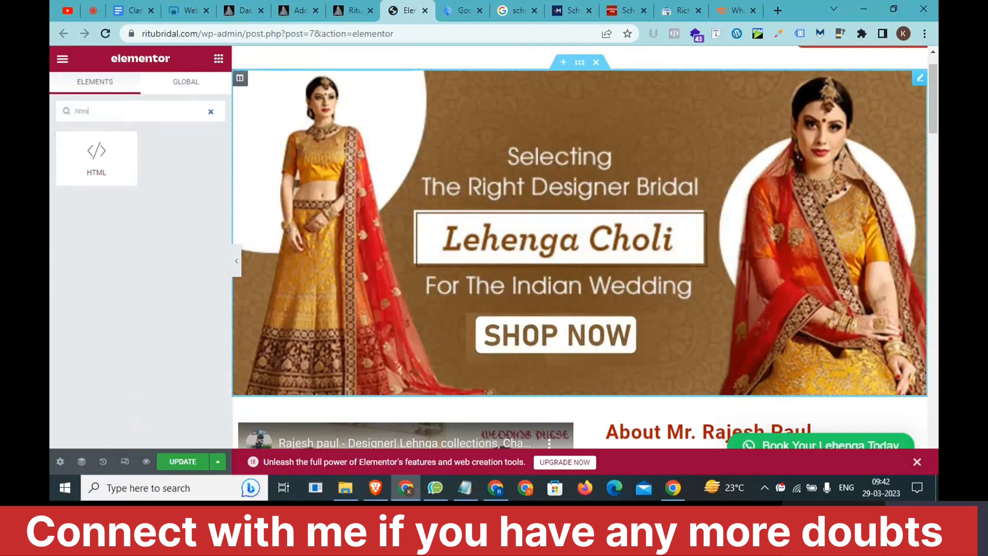
scroll(375, 231, "down", 3)
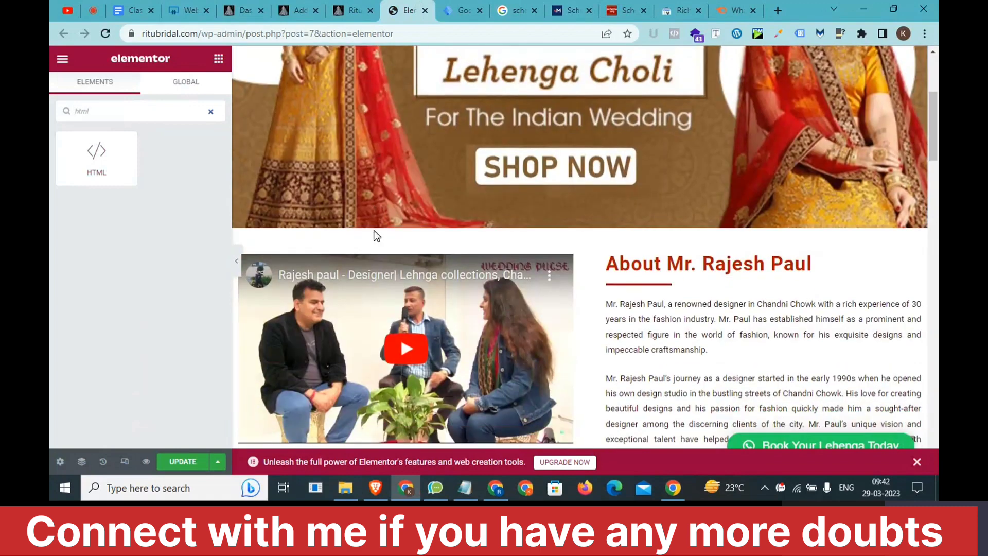
scroll(434, 256, "down", 4)
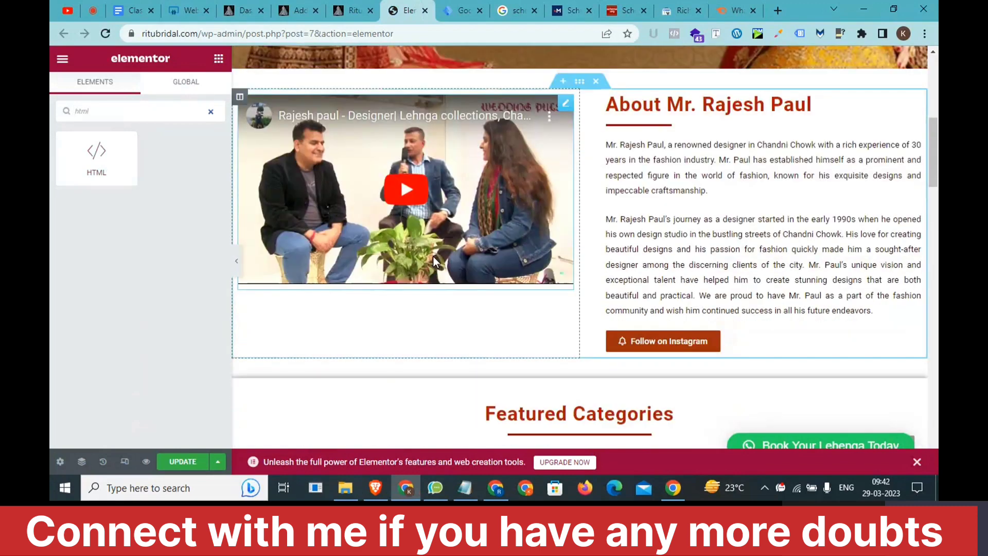
left_click_drag(101, 154, 414, 267)
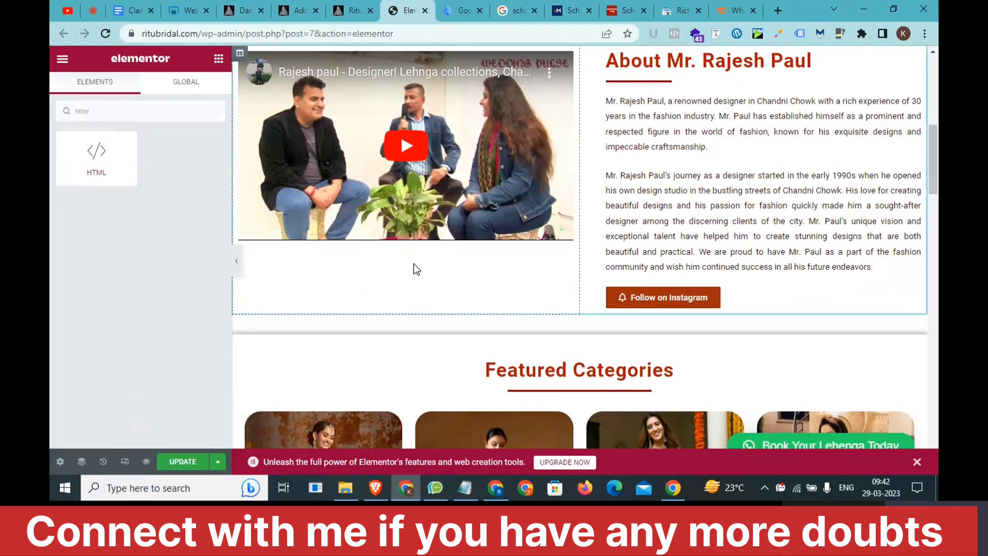
scroll(416, 269, "down", 1)
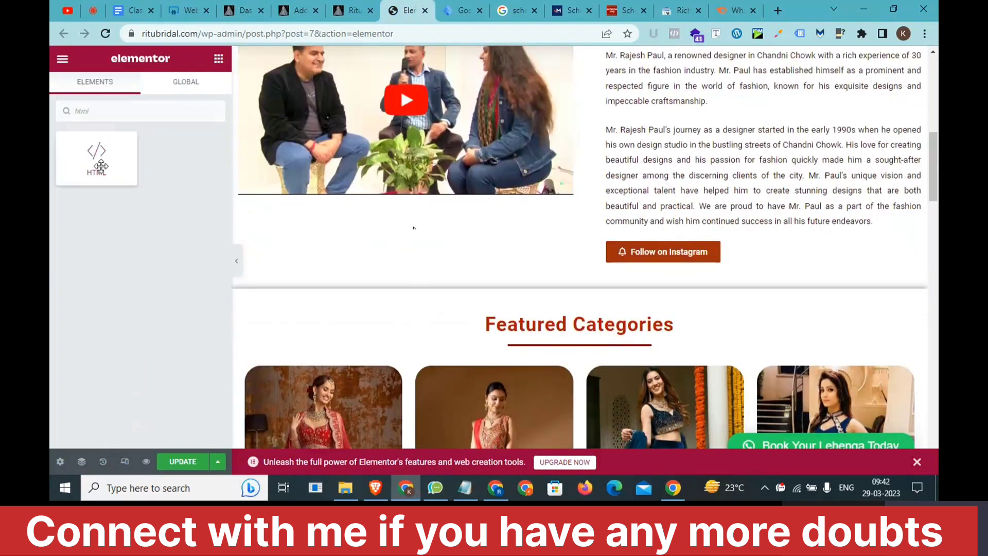
left_click_drag(100, 166, 376, 227)
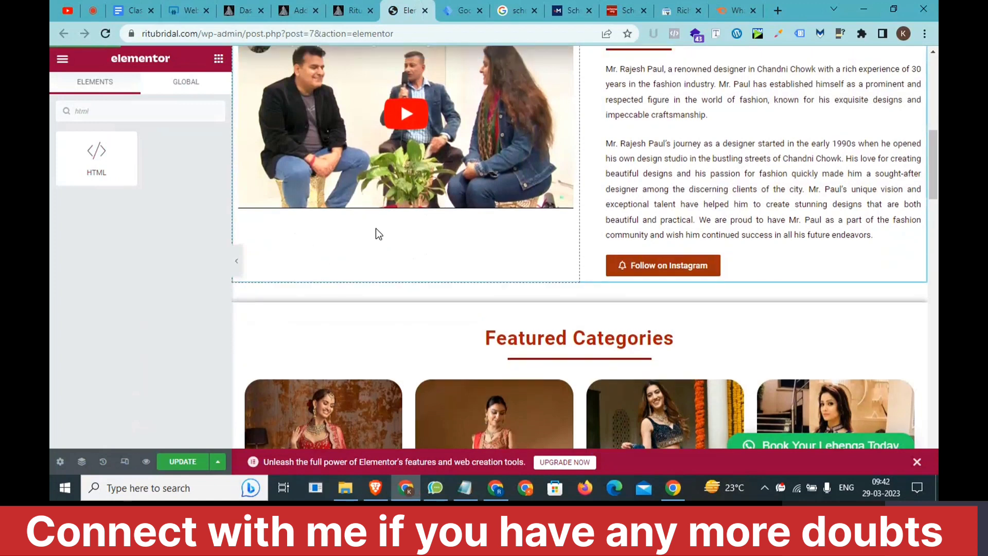
Place the HTML widget above the Follow on Instagram button and insert the Organization JSON-LD script for Ritu Bridal as its code.
left_click_drag(96, 155, 657, 255)
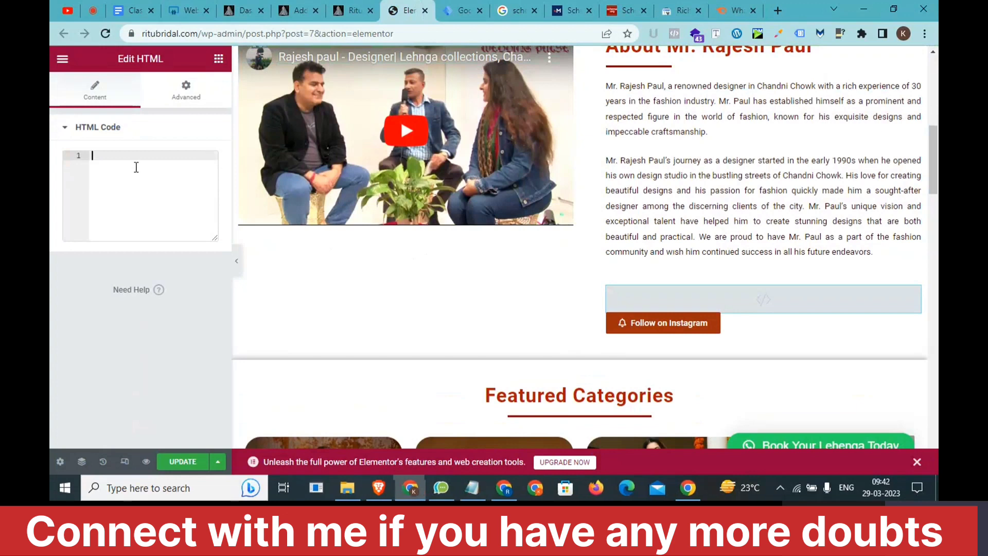
type("<script type=\"application/ld+json\"> {   \"@context\": \"https://schema.org\",   \"@type\": \"Organization\",   \"name\": \"Ritu Bridal\",   \"url\": \"https://ritubridal.com/\",   \"logo\": \"https://ritubridal.com/wp-content/uploads/2023/03/ritu-bridal-e1679395789402.png\" } </script>")
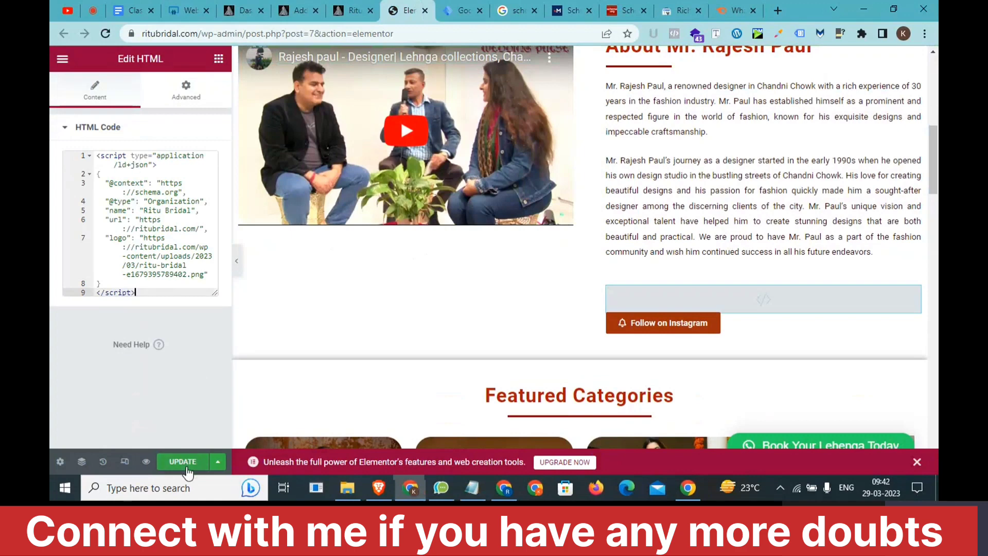
Switch to Notepad and add the notes "user >> XXXXX" and "Bots >> Crawlers" below "custom html".
left_click(472, 488)
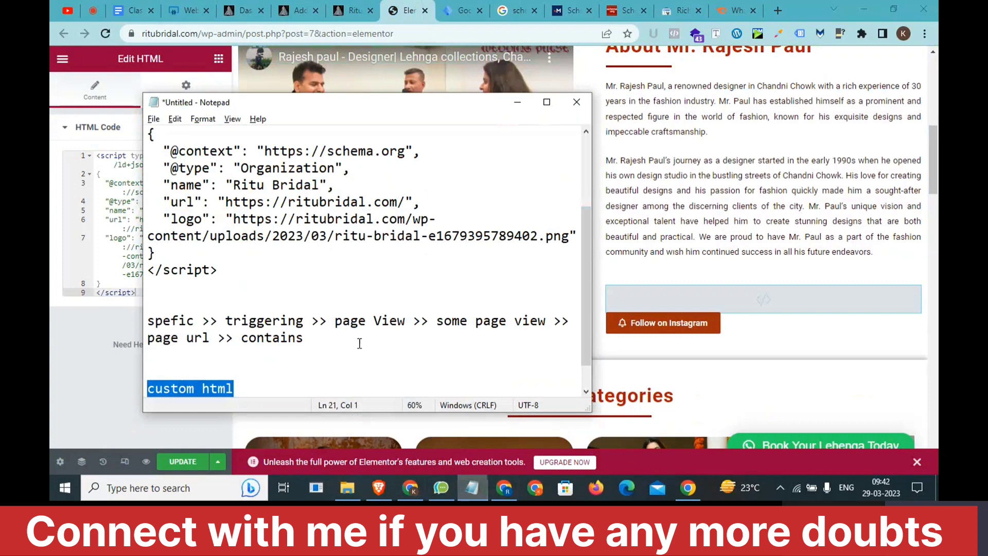
key("End")
key("Return")
key("Return")
key("Return")
type("user ")
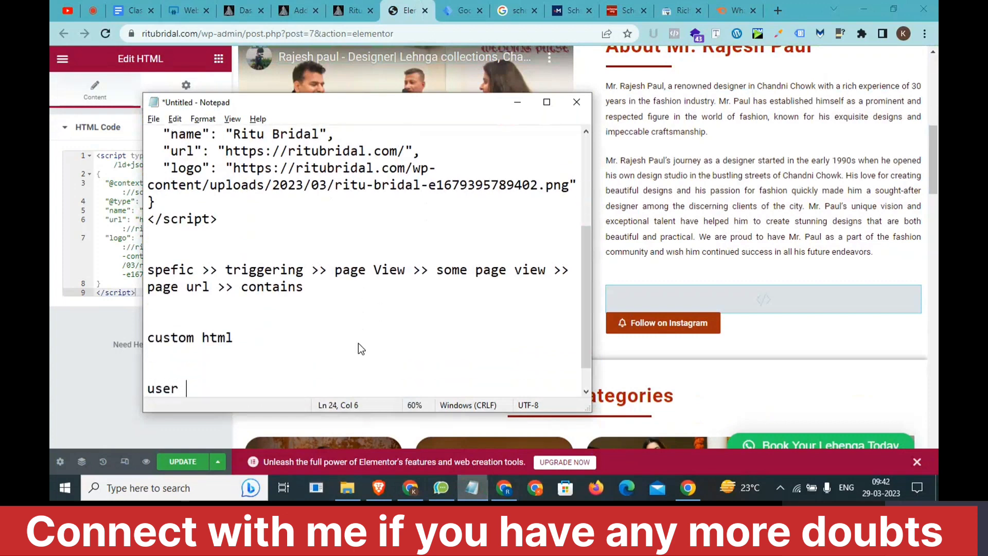
type(">> XXXXX")
key("Return")
key("Return")
key("Return")
type("Bots ")
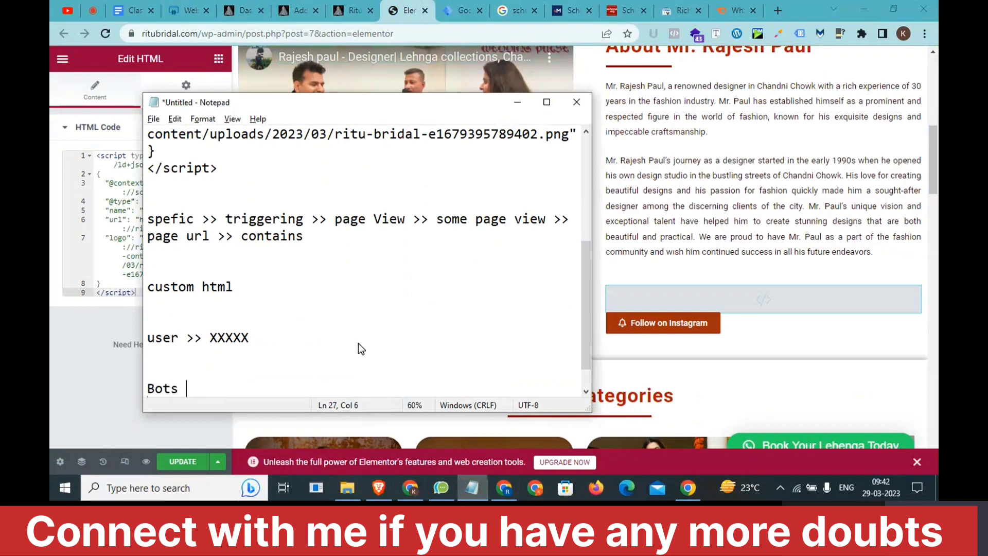
type(">> Crawlers")
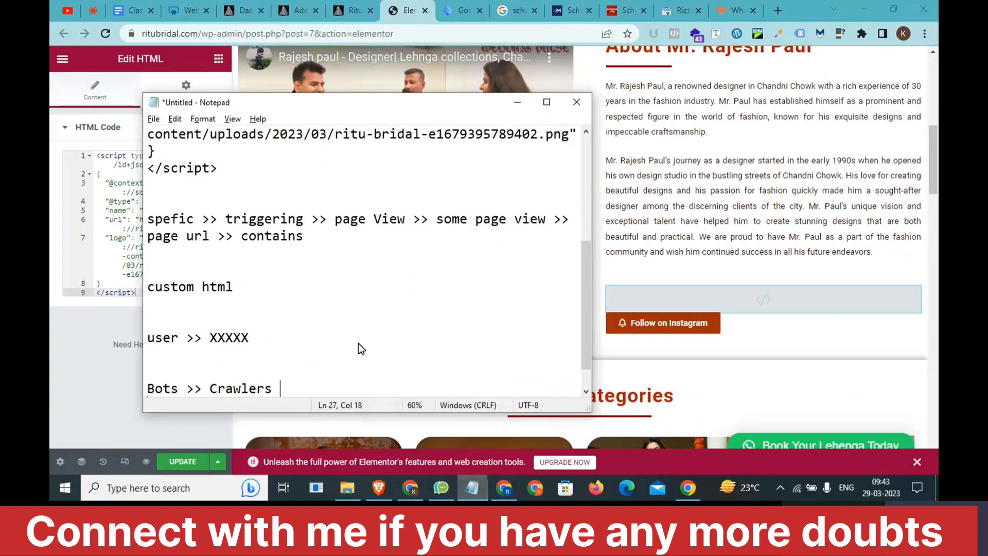
Return to the browser, revisit the HFCM snippet page, close the Tag Manager Version 4 details and bring up the Classes document.
key("alt+Tab")
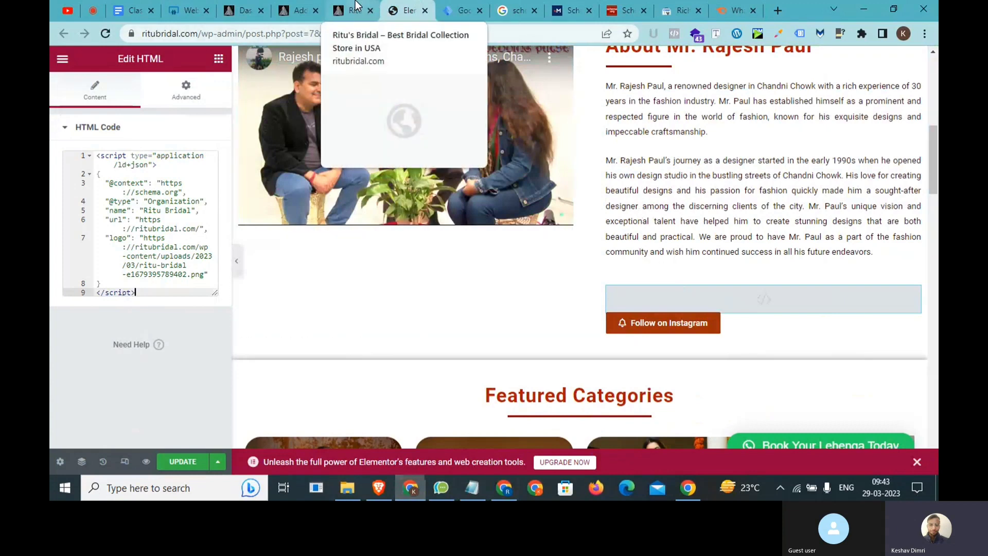
left_click(311, 7)
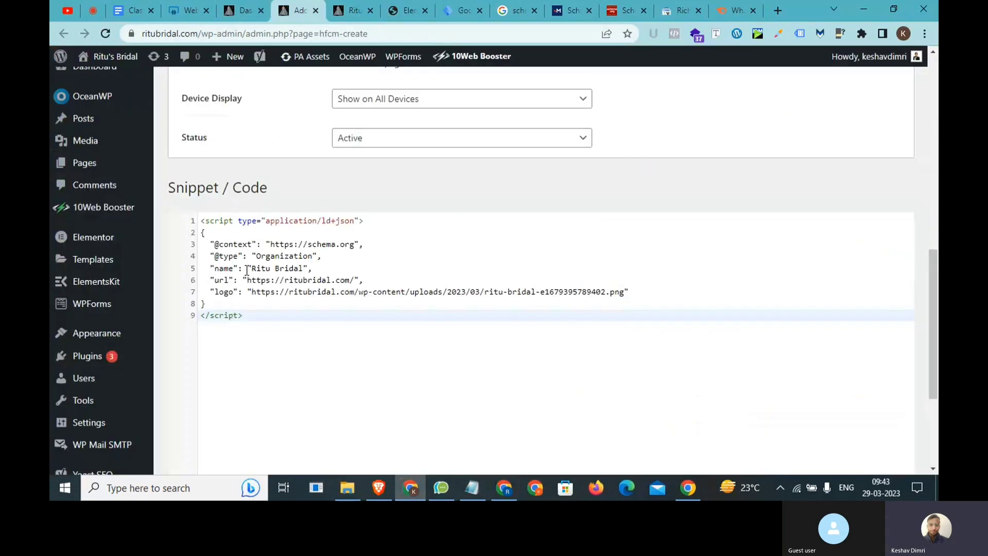
scroll(247, 273, "up", 1)
left_click(474, 6)
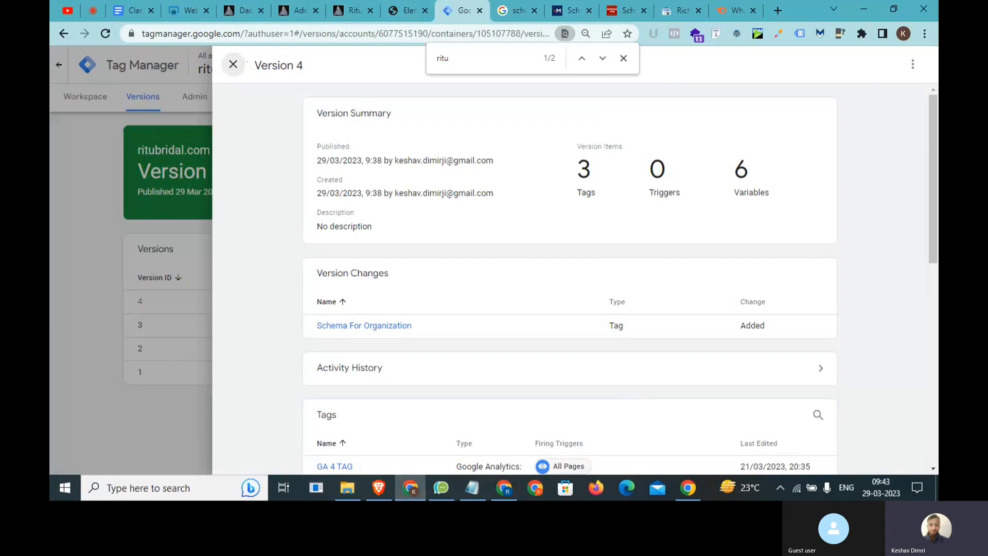
left_click(233, 69)
left_click(138, 6)
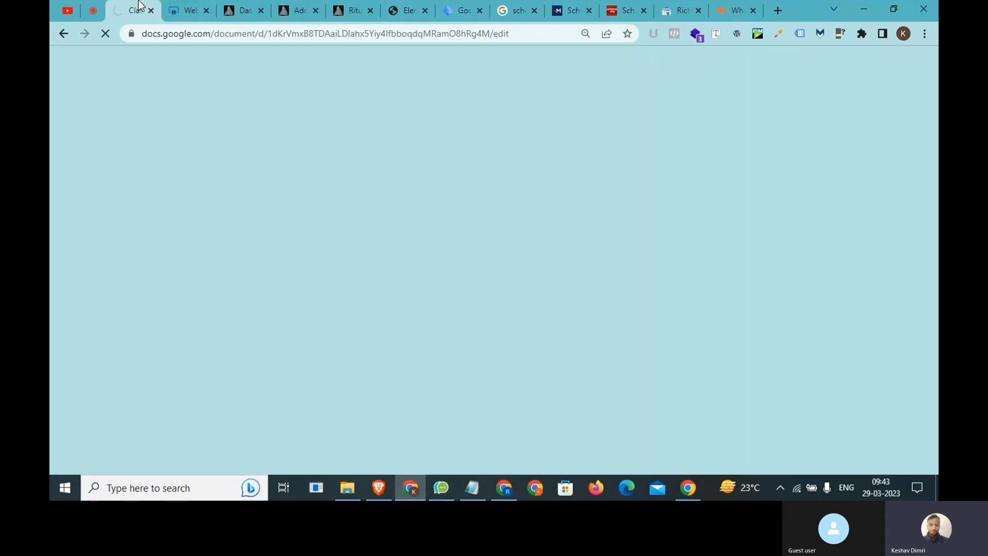
Switch to Notepad, clear all existing notes, and look at the HFCM snippet page again.
left_click(472, 488)
key("ctrl+a")
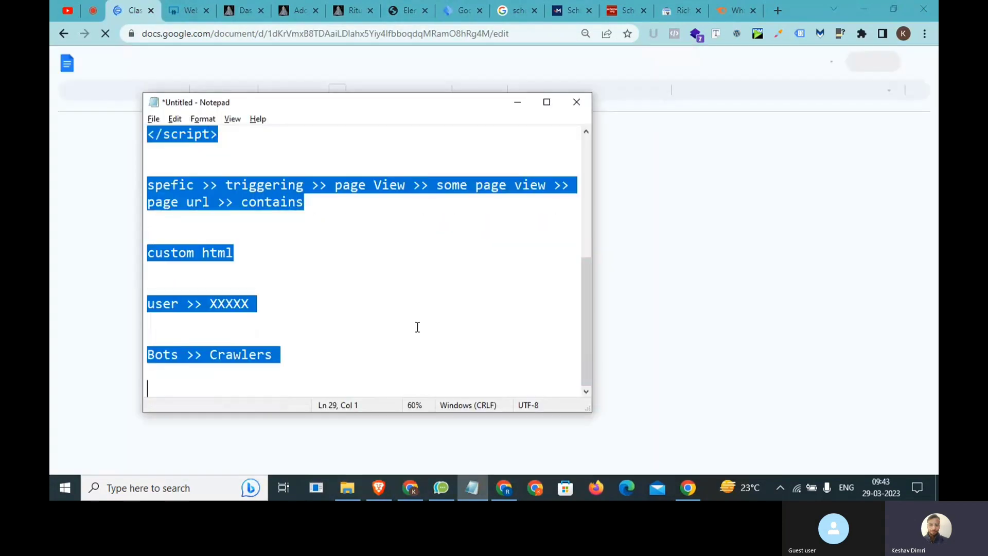
type("A")
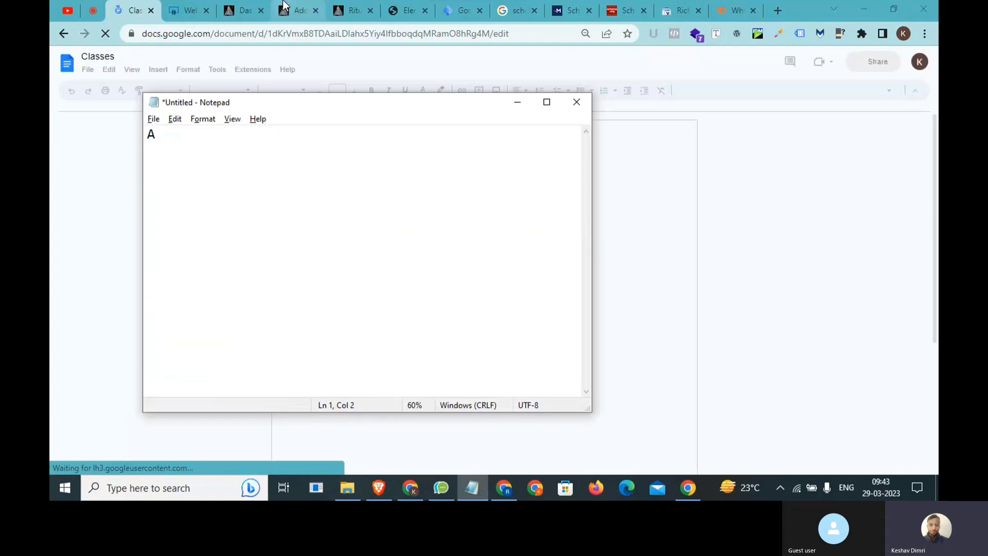
left_click(285, 6)
scroll(272, 335, "down", 5)
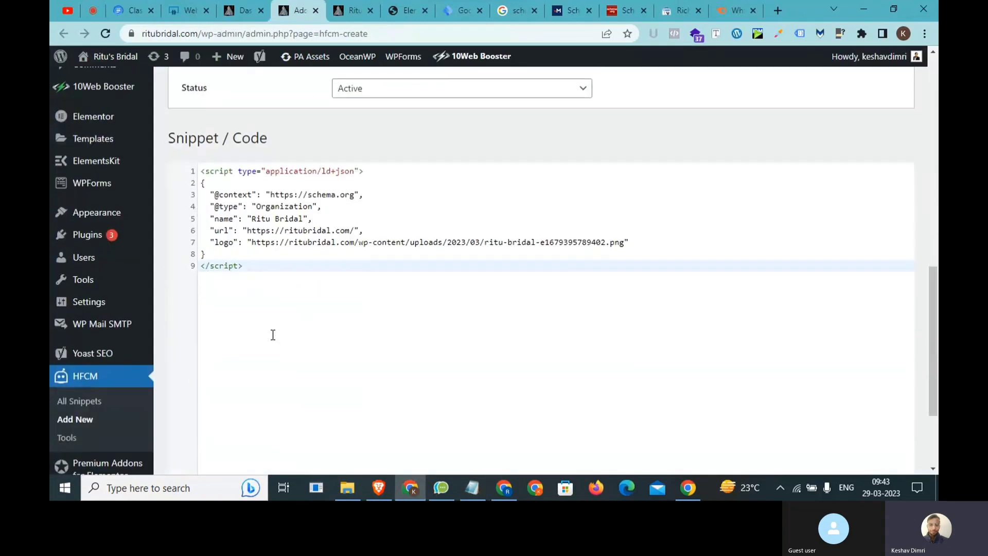
Switch to Notepad and list the deployment methods "HFCM", "GTM" and "Elementor" on separate lines.
left_click(478, 495)
key("BackSpace")
type("HFM")
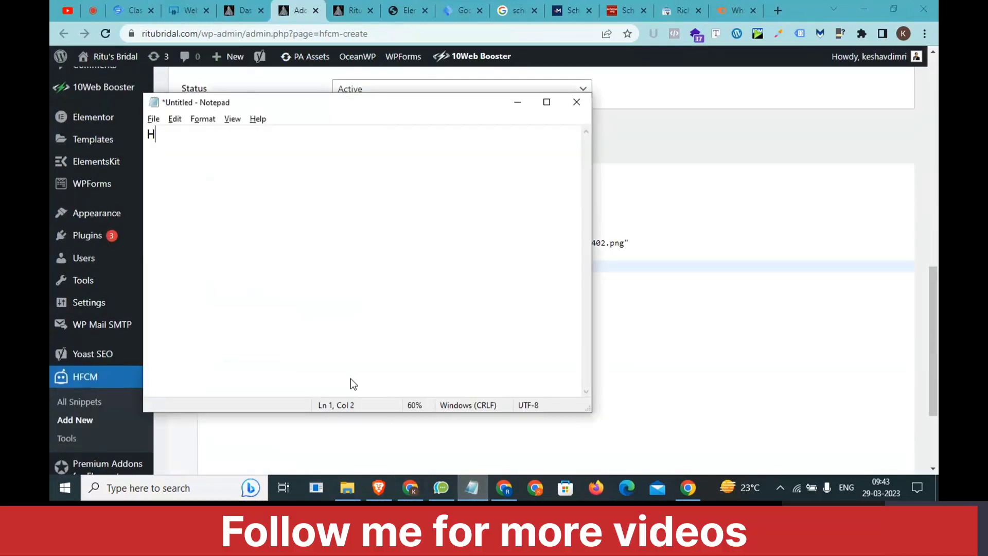
key("BackSpace")
key("BackSpace")
type("FCM")
key("Return")
type("GTM")
key("Return")
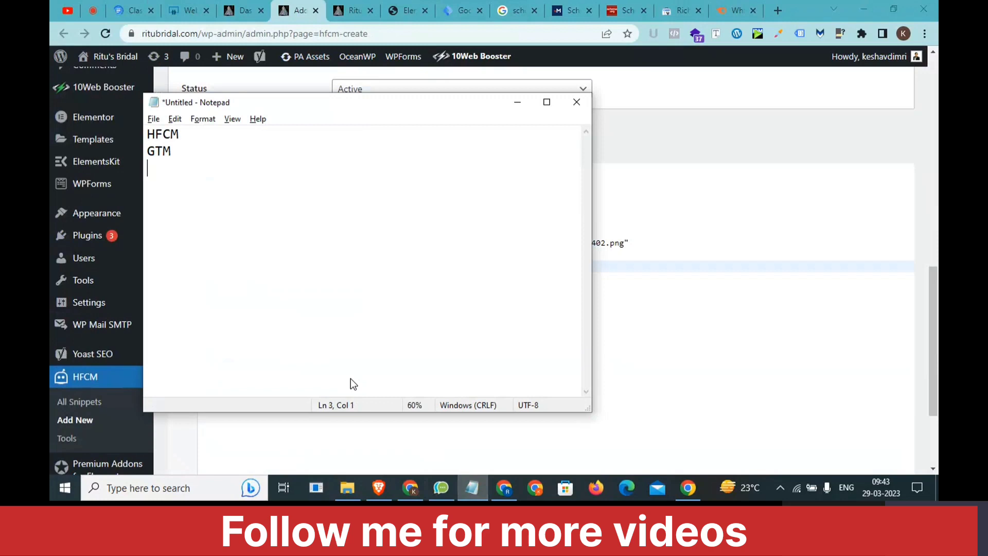
type("Elementor")
key("Return")
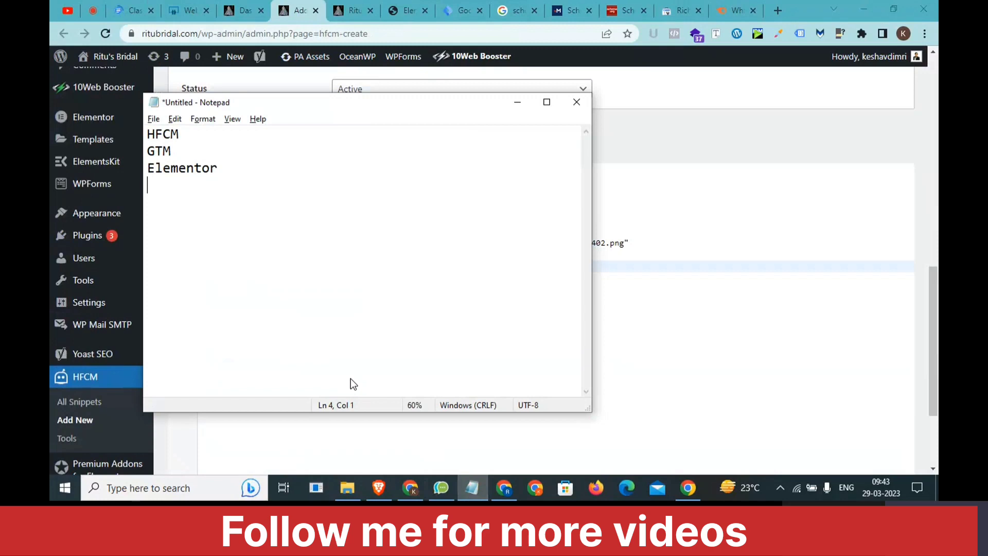
Add the note "Plugin" below the list, separated by two blank lines, and highlight it.
key("Return")
key("Return")
type("Plugin")
key("shift+Up")
key("shift+Down")
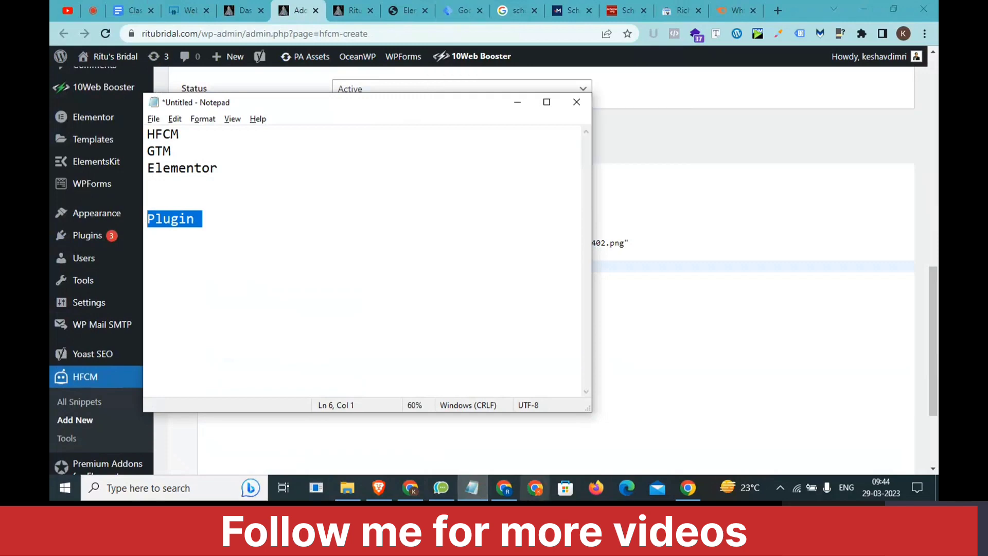
Switch to the other Chrome window's "top 10 books of grammer" search and highlight the book list in the featured snippet.
left_click(495, 492)
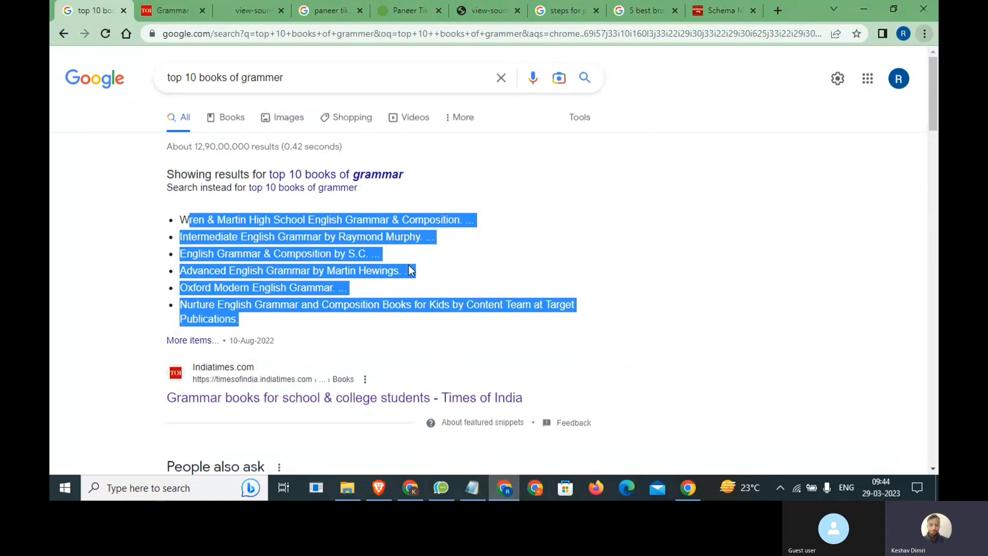
left_click(253, 320)
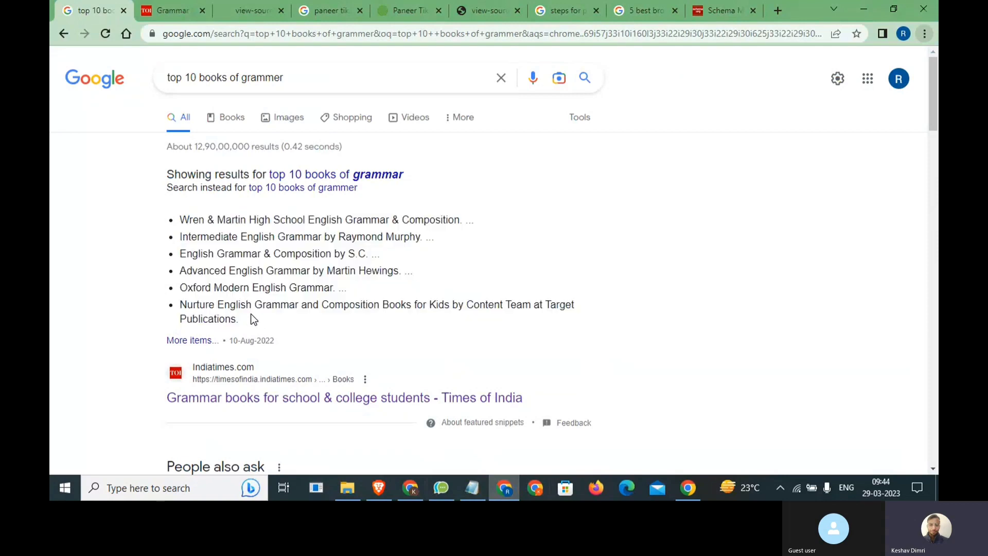
left_click_drag(252, 315, 178, 216)
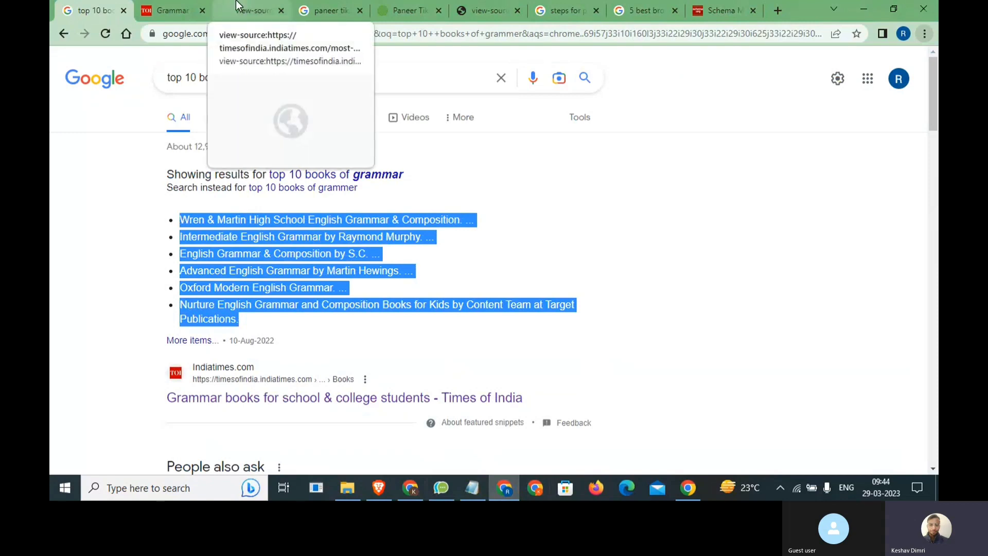
Return to the Classes document and highlight part of the "How to Generate Schema" bullet under Today Class.
left_click(412, 494)
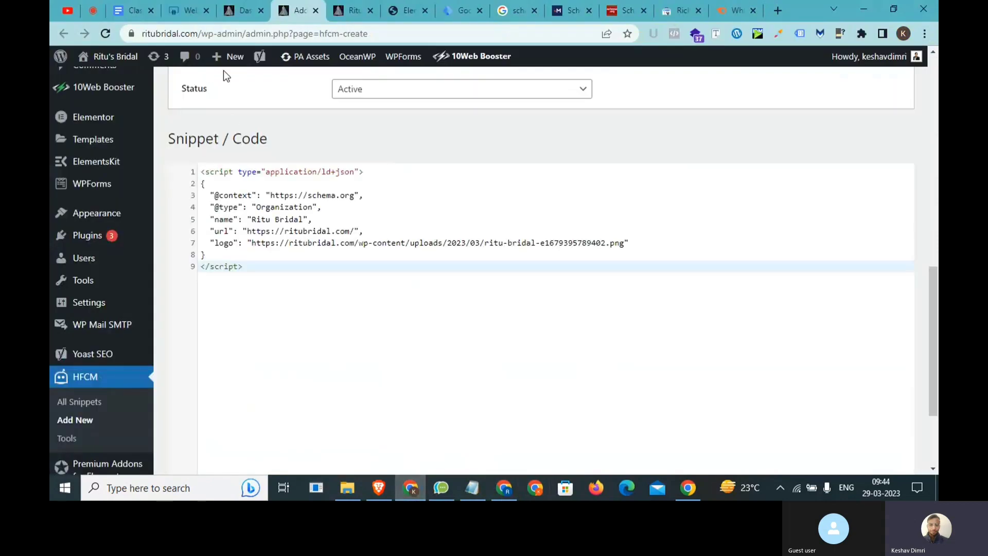
left_click(140, 9)
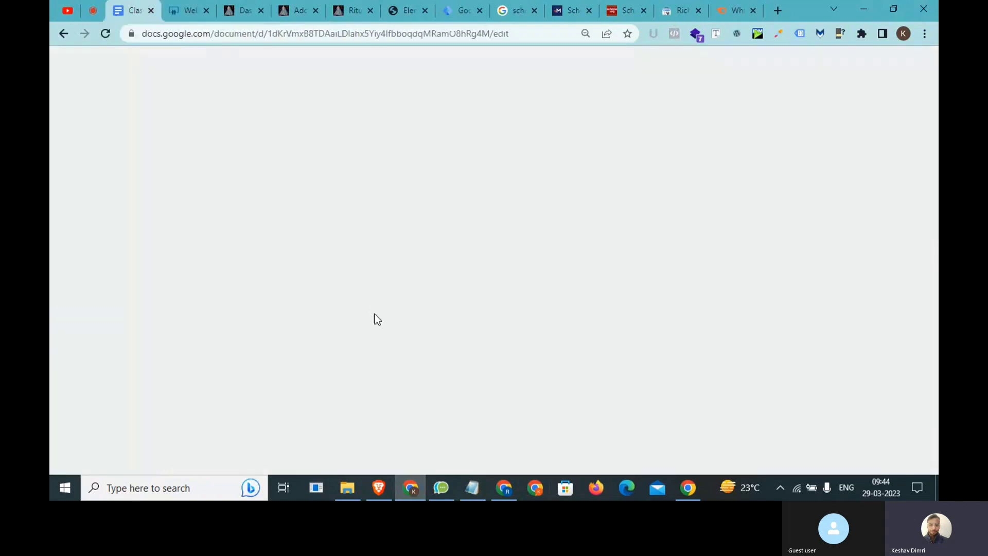
scroll(379, 321, "down", 9)
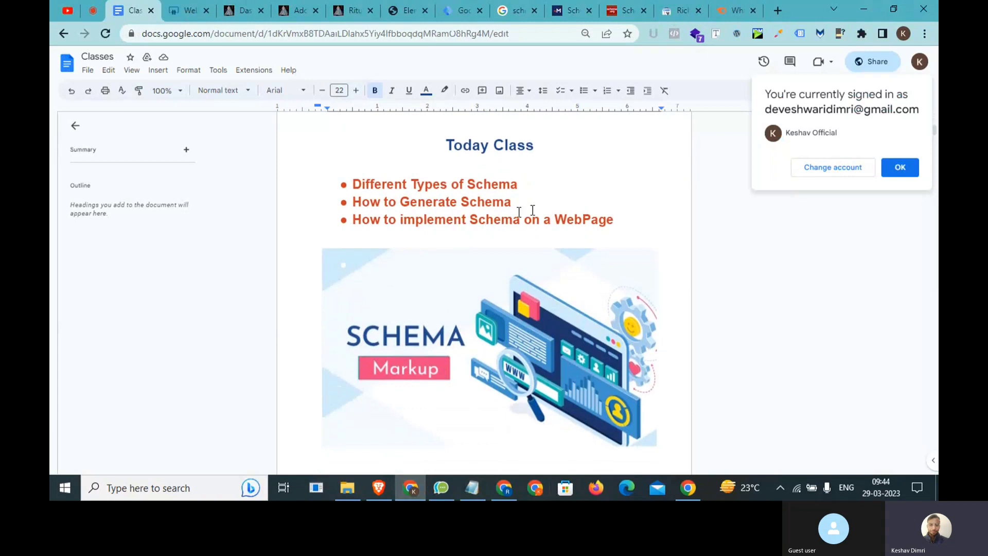
left_click_drag(548, 212, 436, 200)
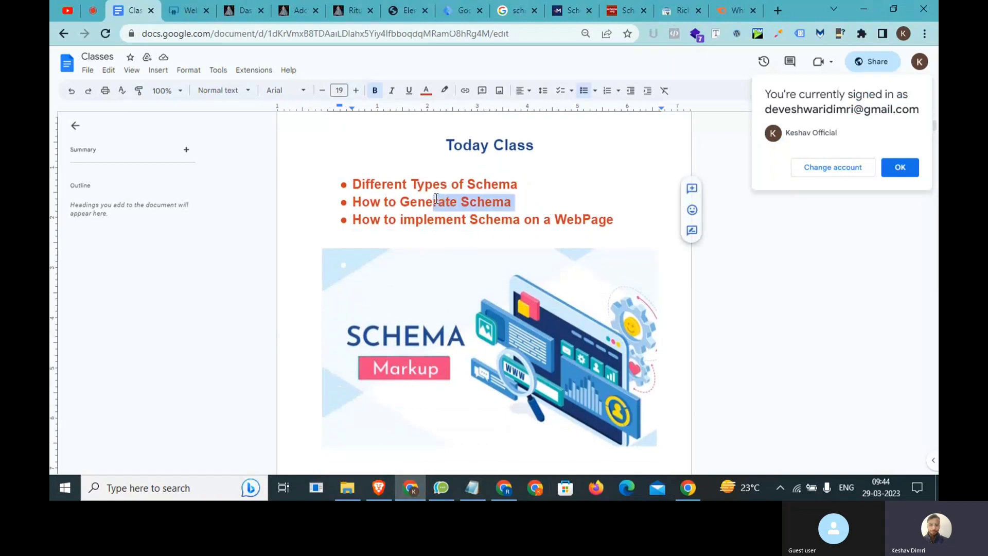